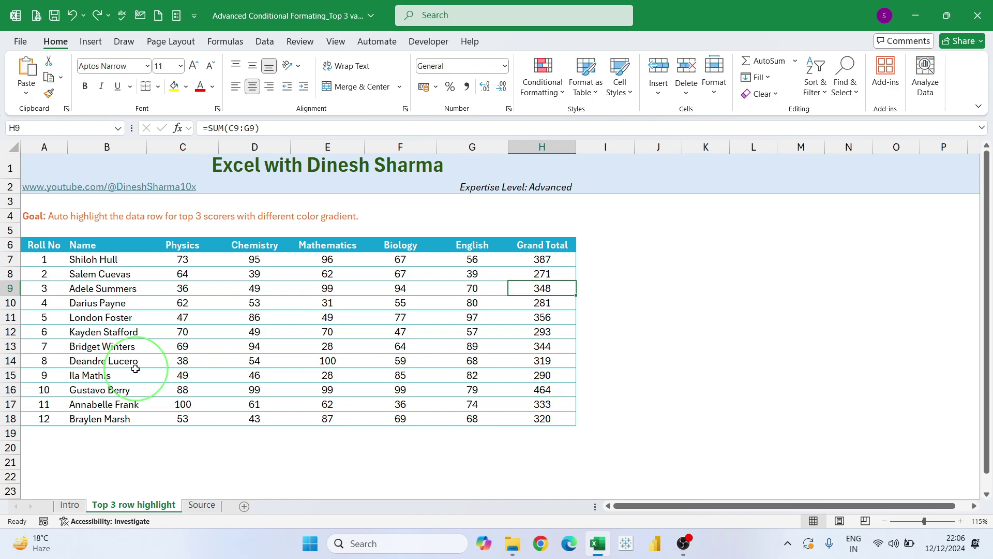
Step: Review the goal and concept list on the Intro sheet and return to the Top 3 row highlight sheet
click(71, 505)
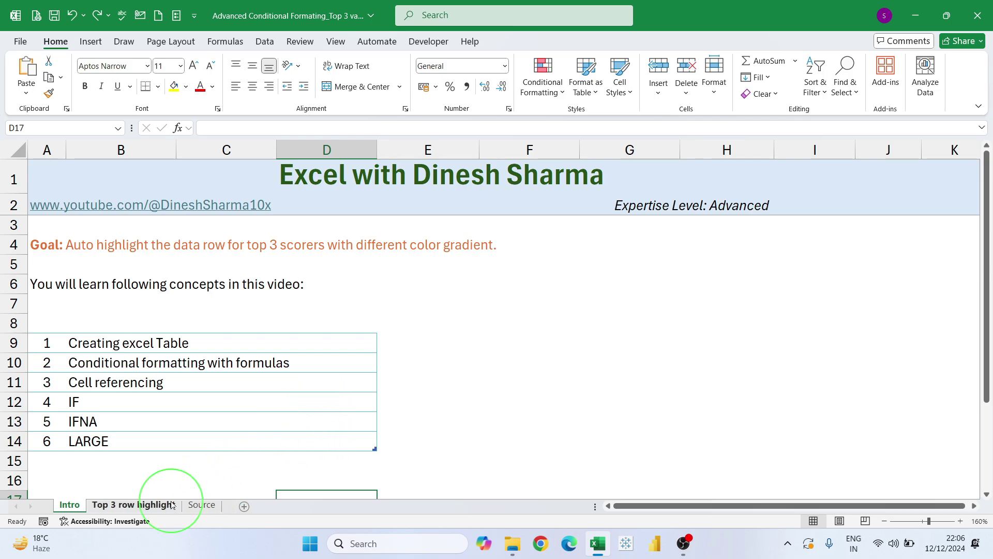
click(152, 510)
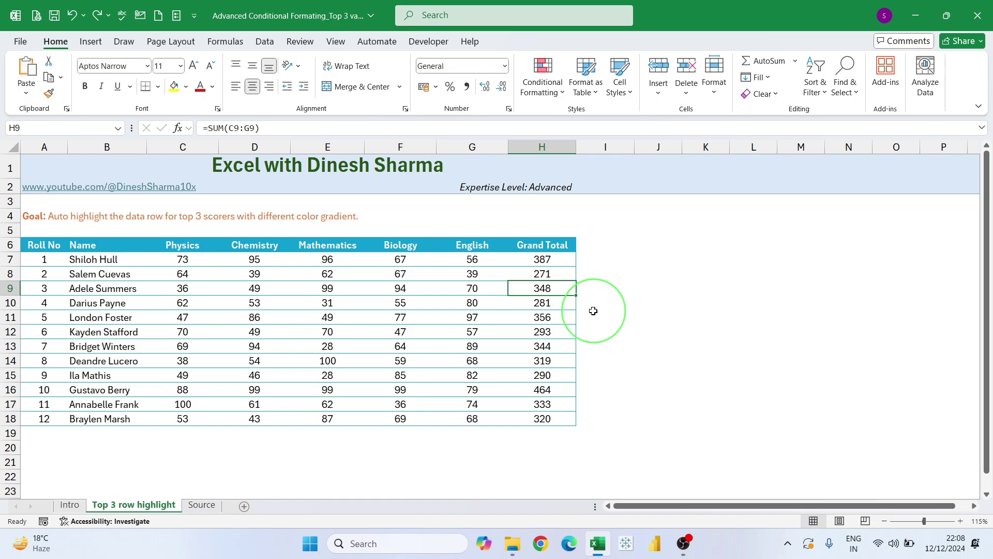
click(623, 263)
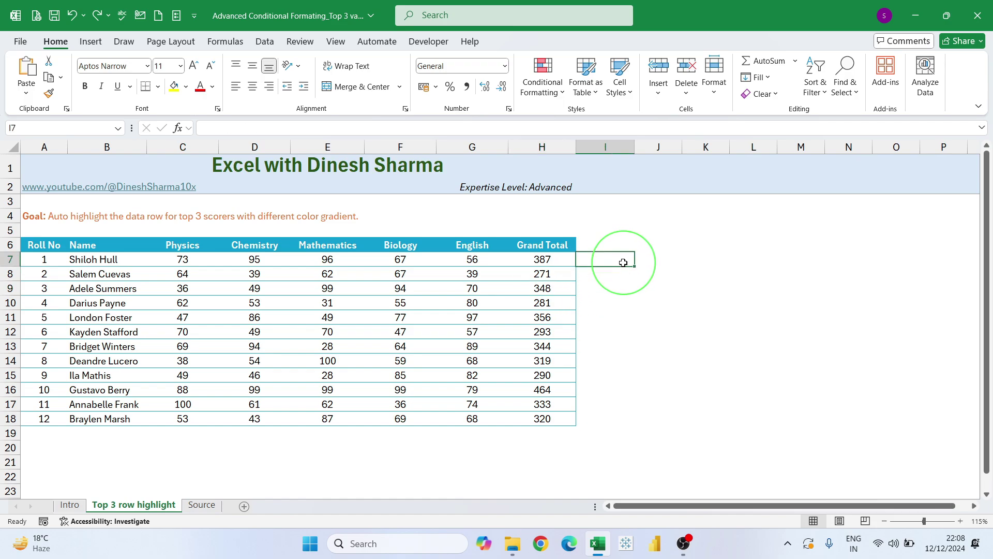
click(655, 261)
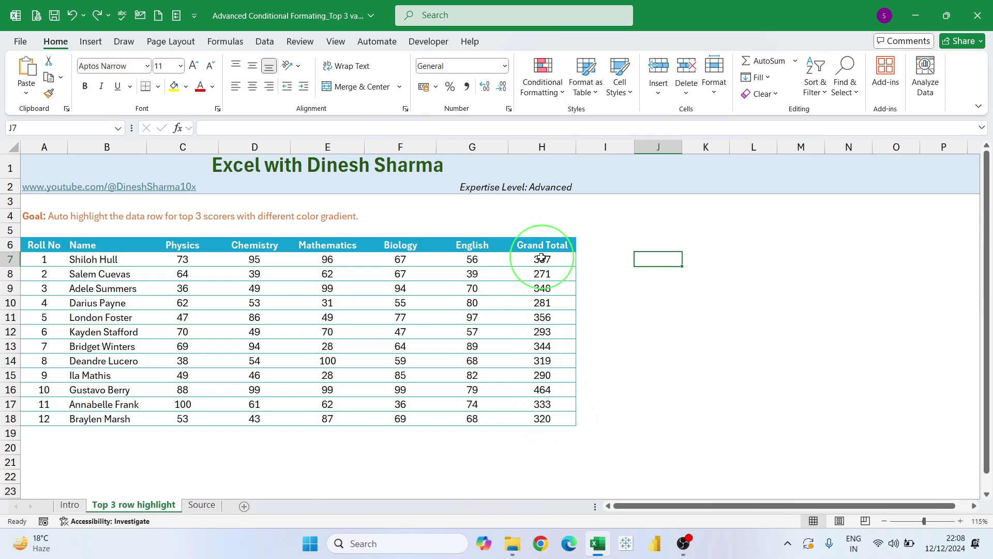
Step: Set up a Top 10 Items conditional formatting rule on Grand Total cells H7:H18, limited to the top 3 values
drag(541, 257, 554, 420)
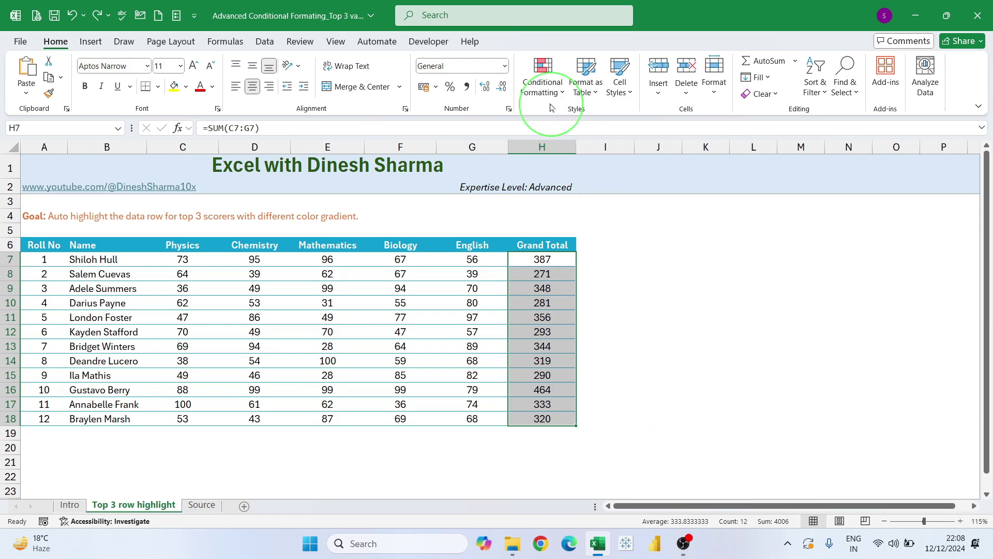
click(547, 86)
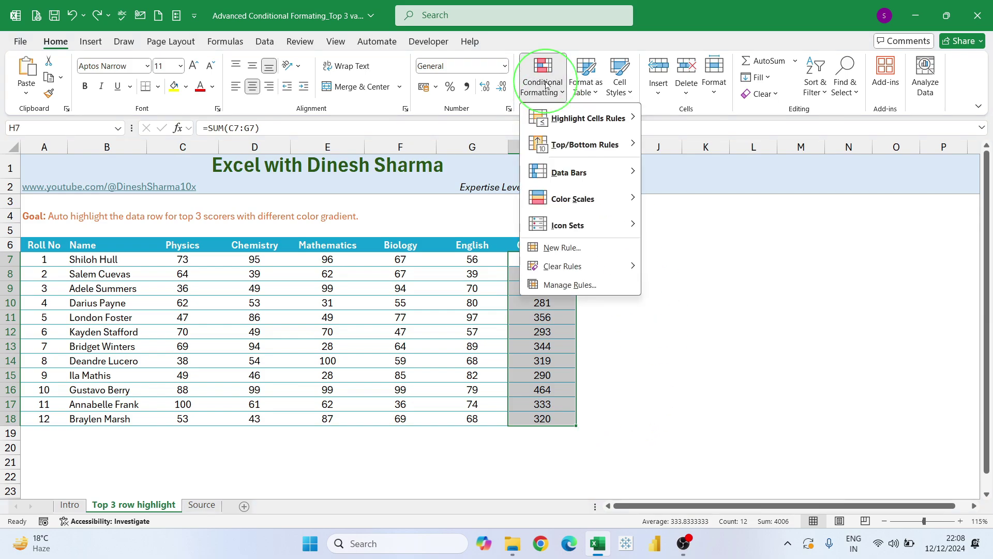
click(57, 41)
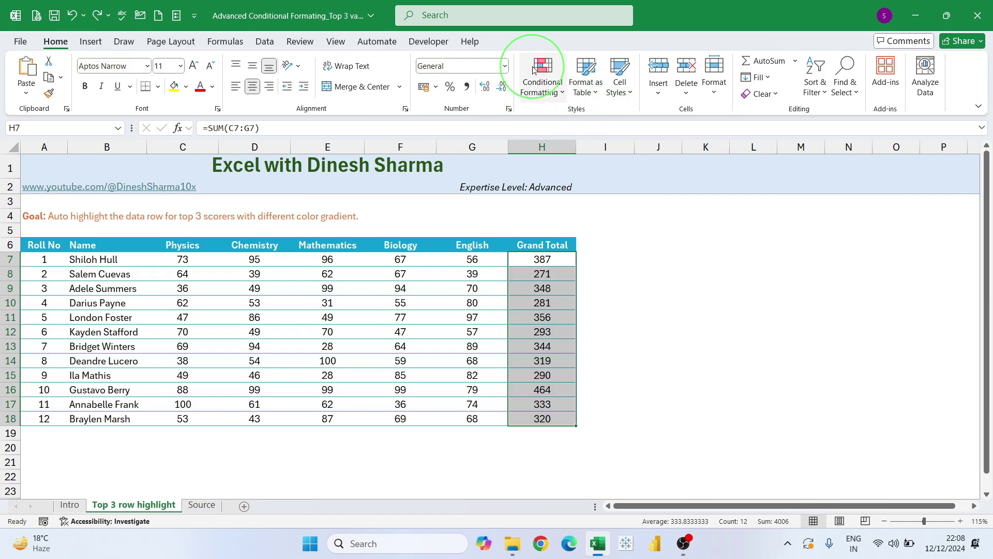
click(551, 88)
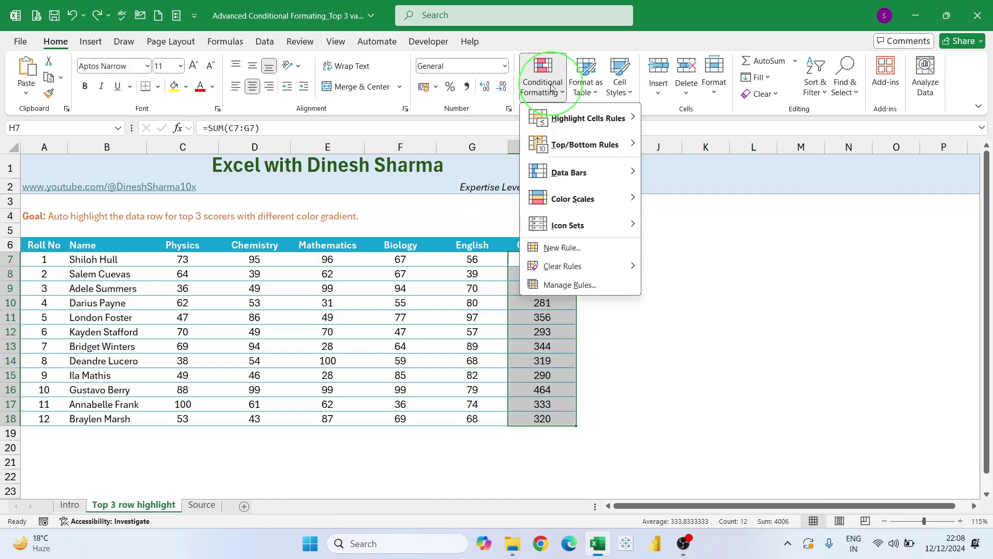
click(569, 147)
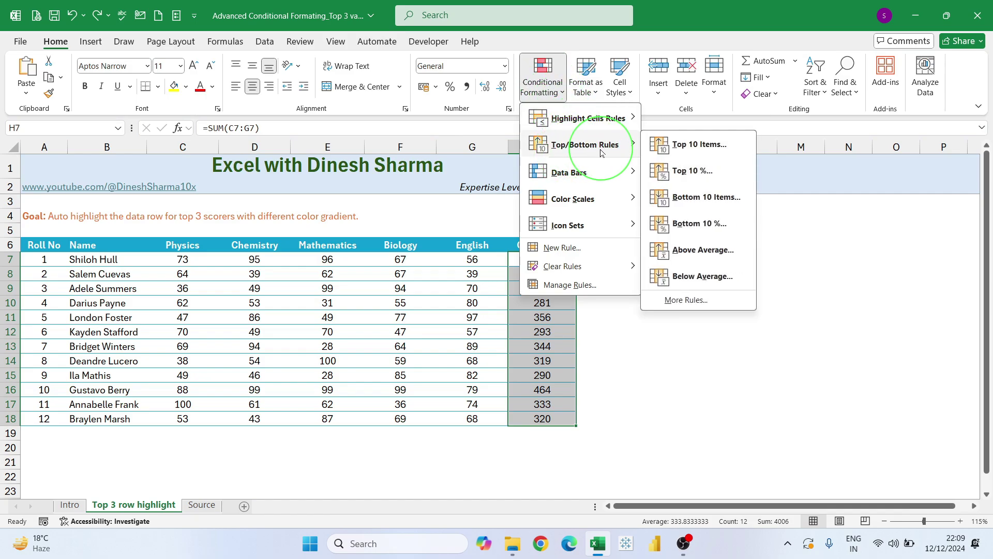
click(702, 149)
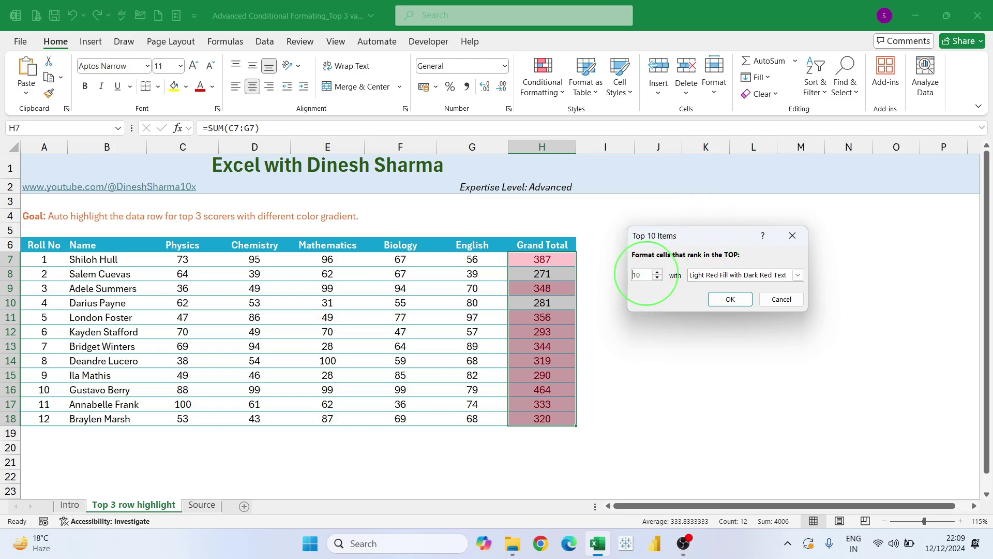
click(657, 278)
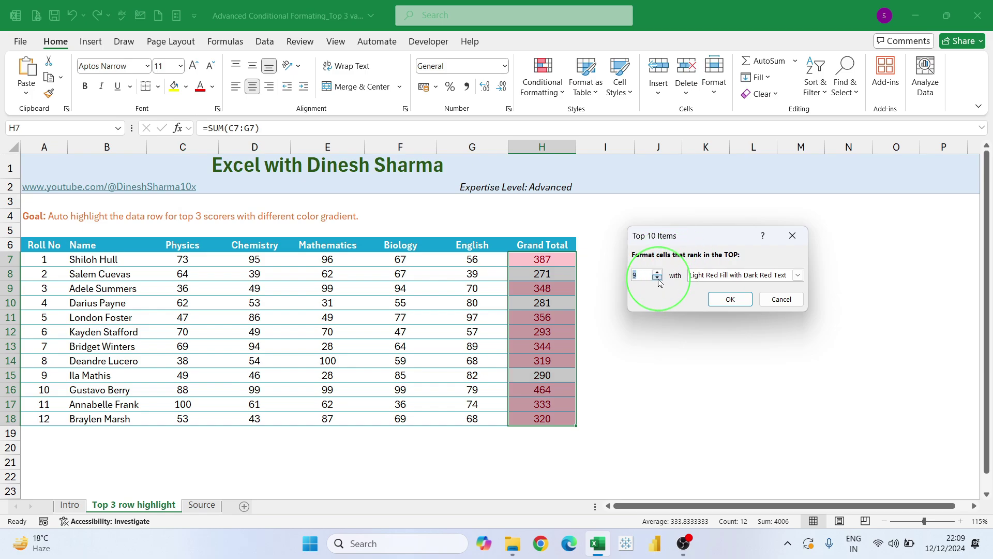
click(658, 280)
click(658, 279)
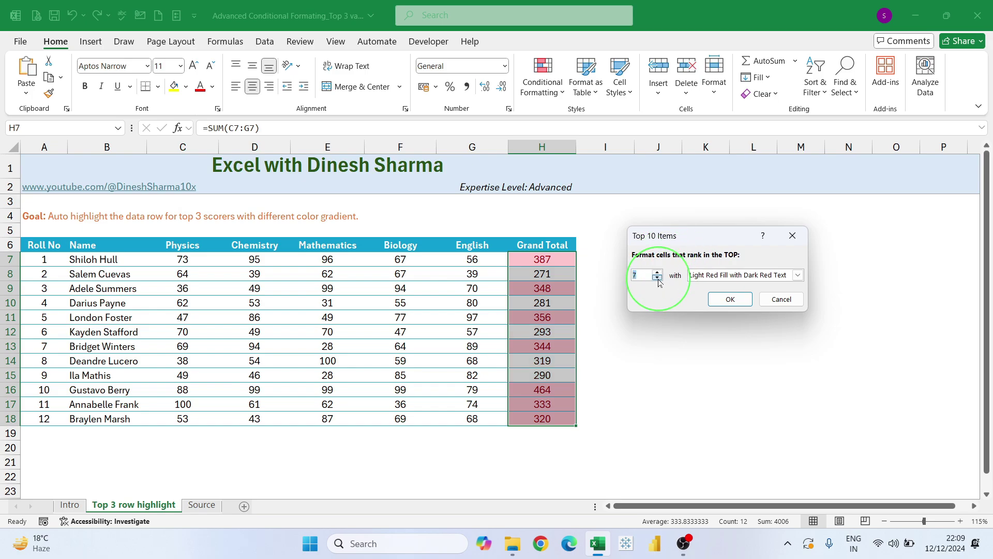
text(3)
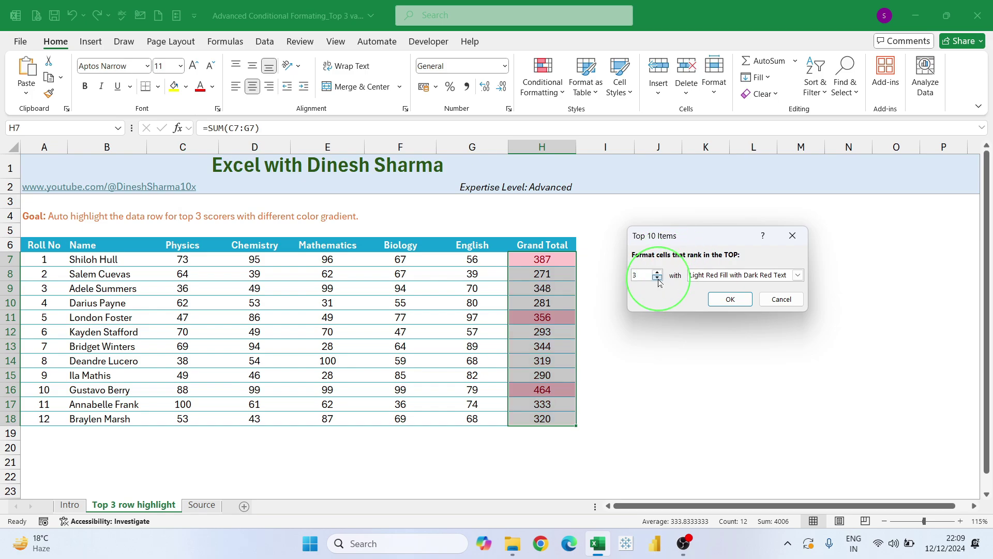
Step: Apply the top 3 rule with Green Fill with Dark Green Text and check the highlighted totals in H7, H11 and H16
click(798, 275)
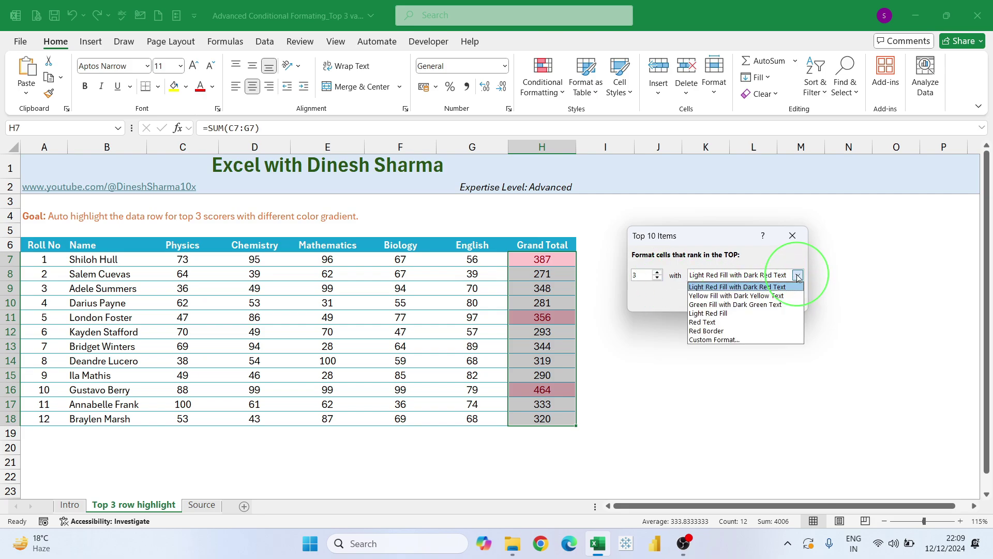
click(776, 295)
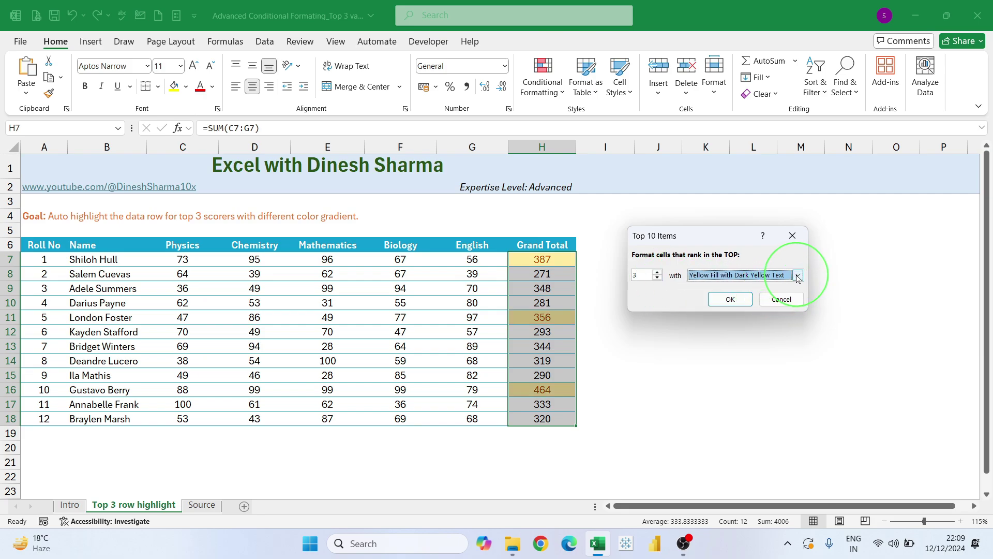
click(798, 275)
click(759, 299)
click(798, 275)
click(751, 306)
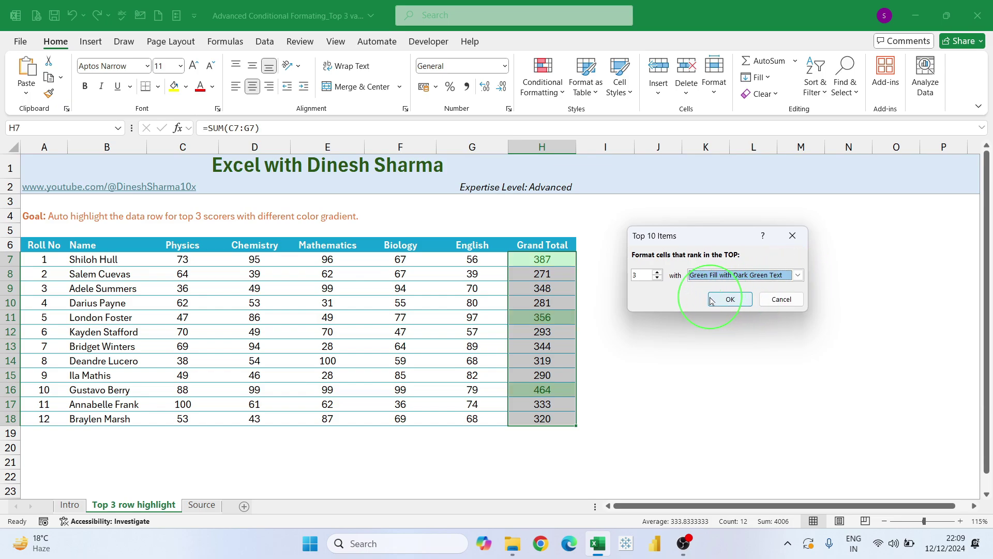
click(731, 300)
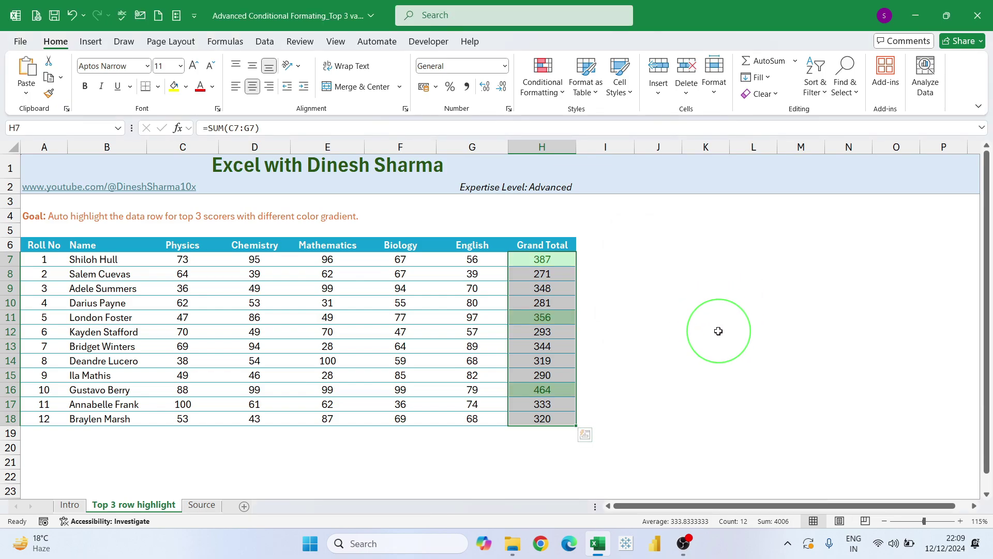
click(711, 360)
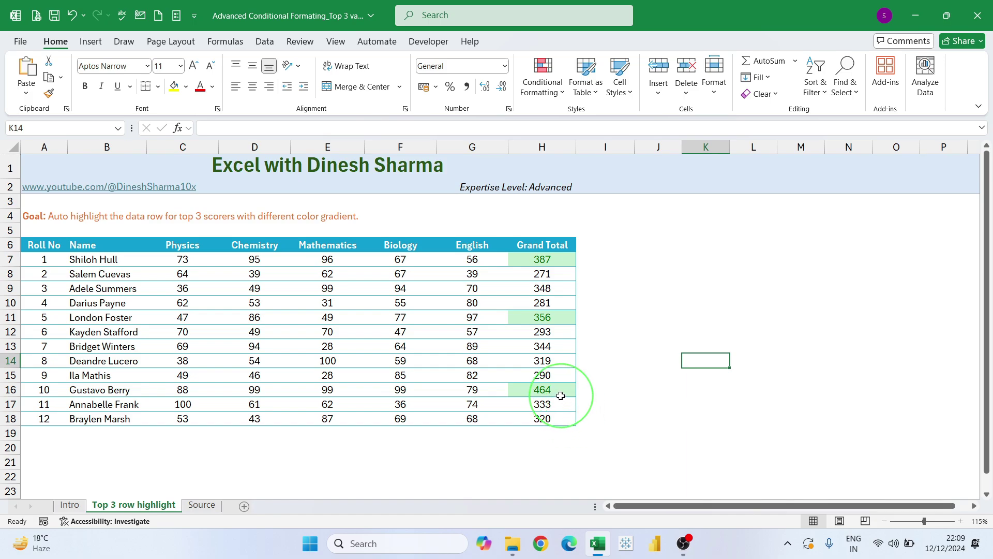
click(546, 260)
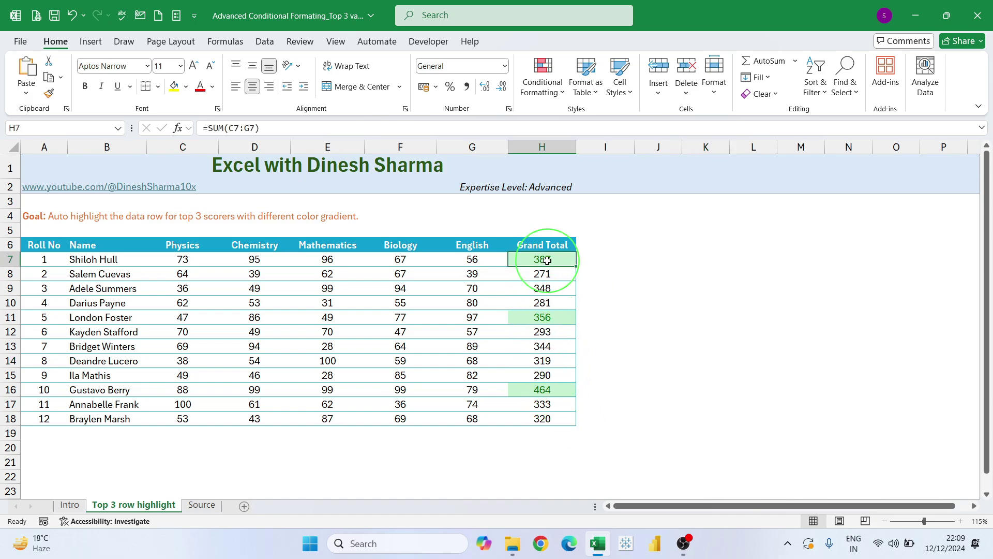
click(550, 318)
click(561, 392)
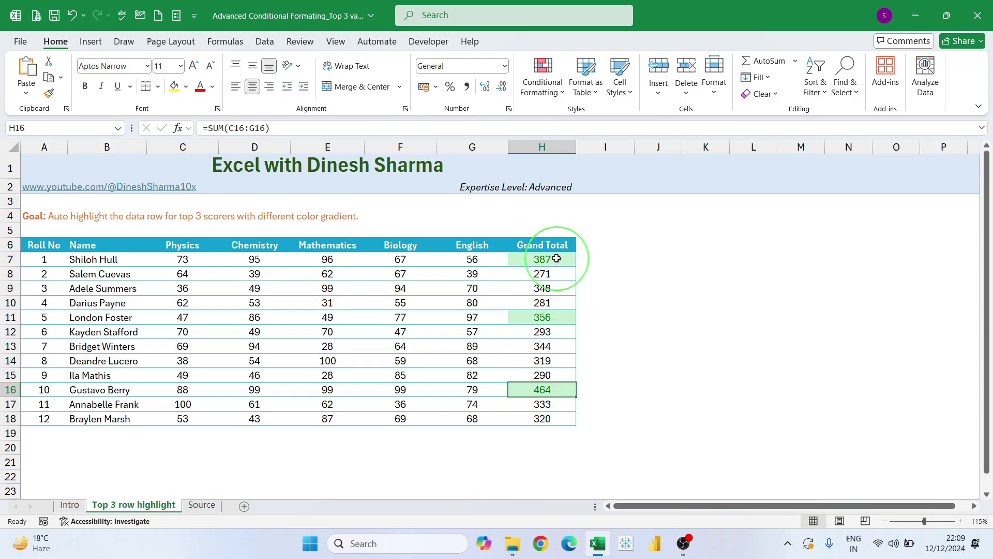
Step: Fill the first student's data row, A7:H7, with yellow
drag(551, 264, 32, 259)
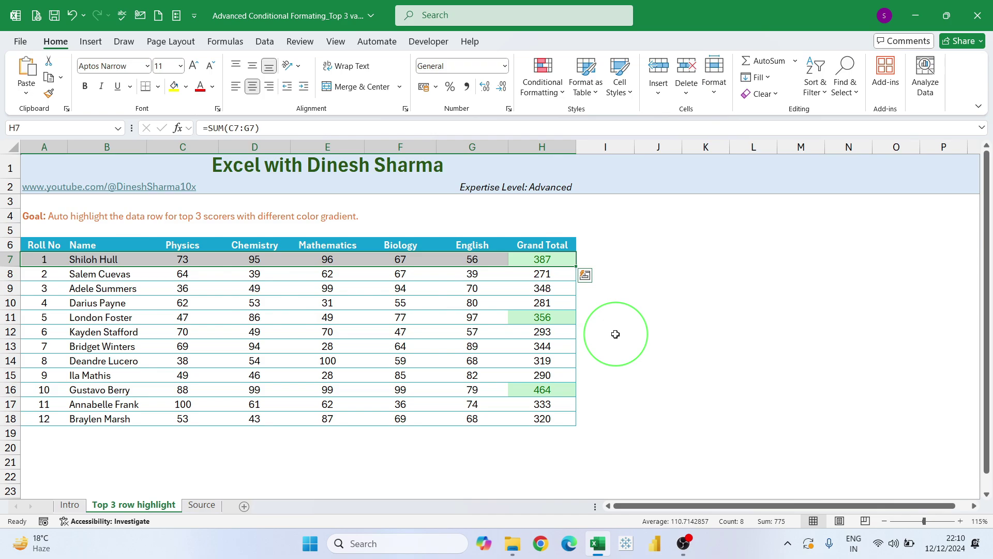
click(176, 88)
click(701, 339)
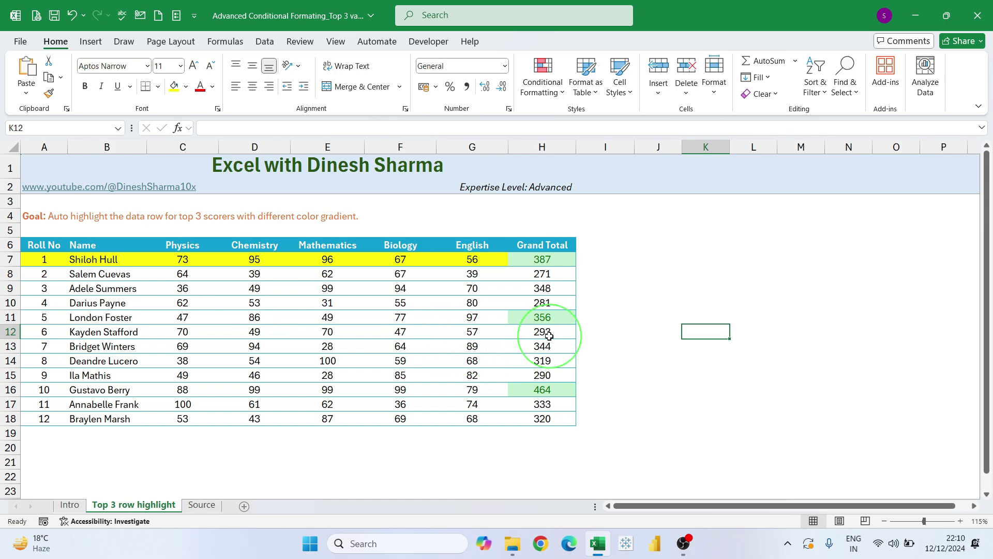
Step: Undo the yellow row fill and the top 3 conditional formatting on the Grand Total column
key(ctrl+z)
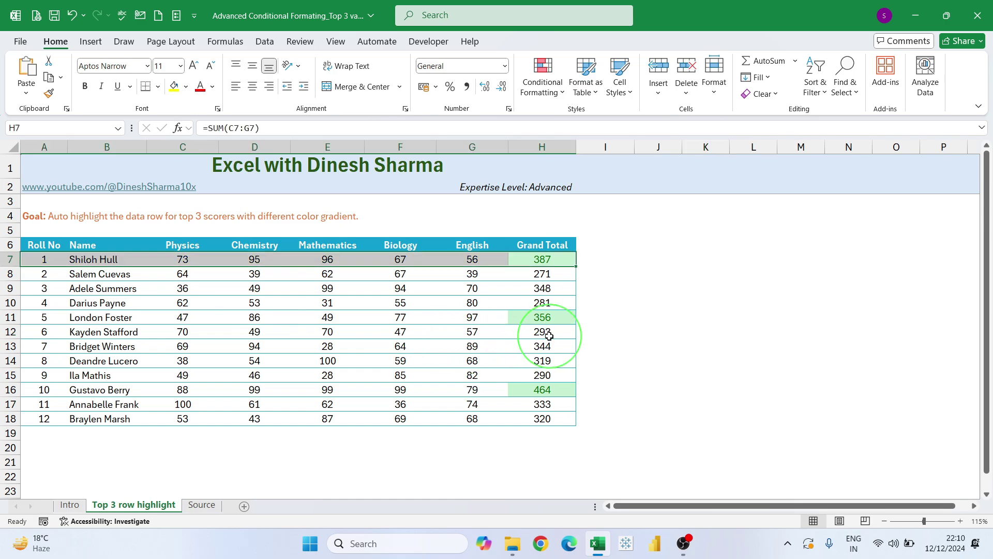
key(ctrl+z)
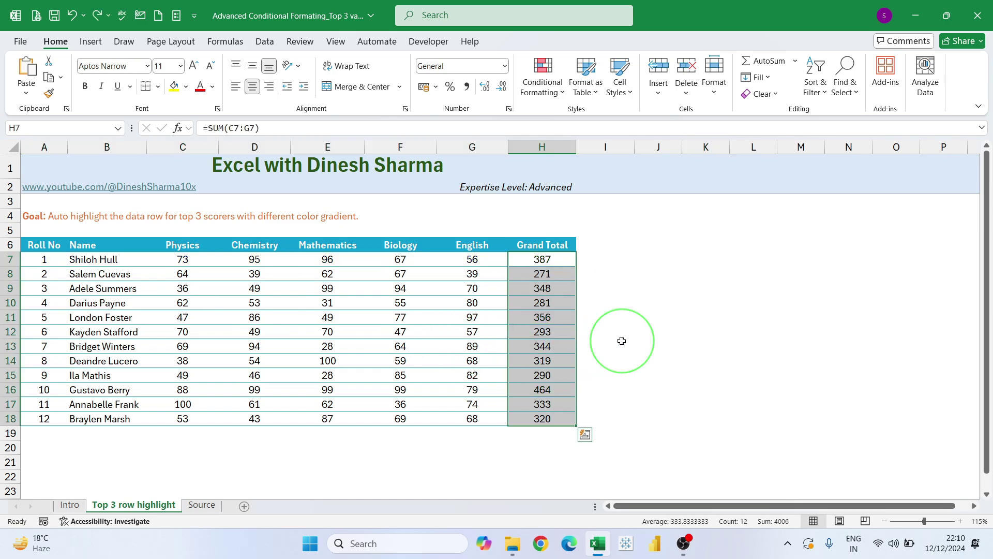
click(650, 344)
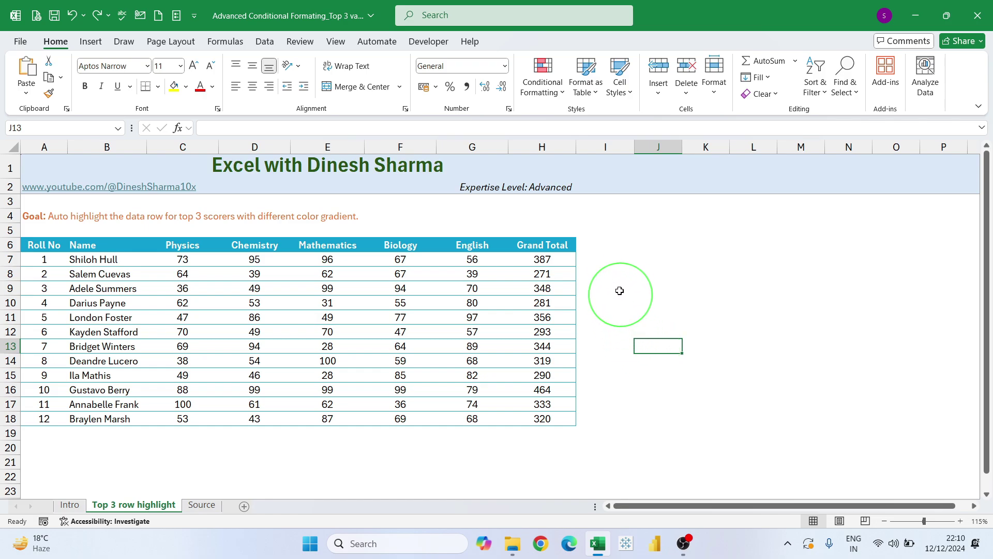
Step: Start a new formula-based conditional formatting rule for cell H7 with the formula =$H$7=387
click(558, 259)
click(542, 86)
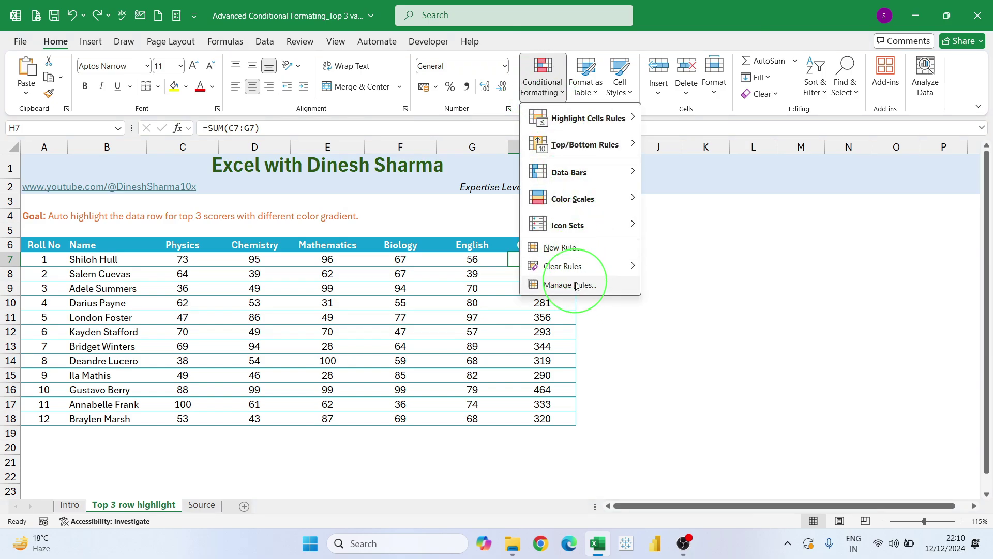
click(574, 252)
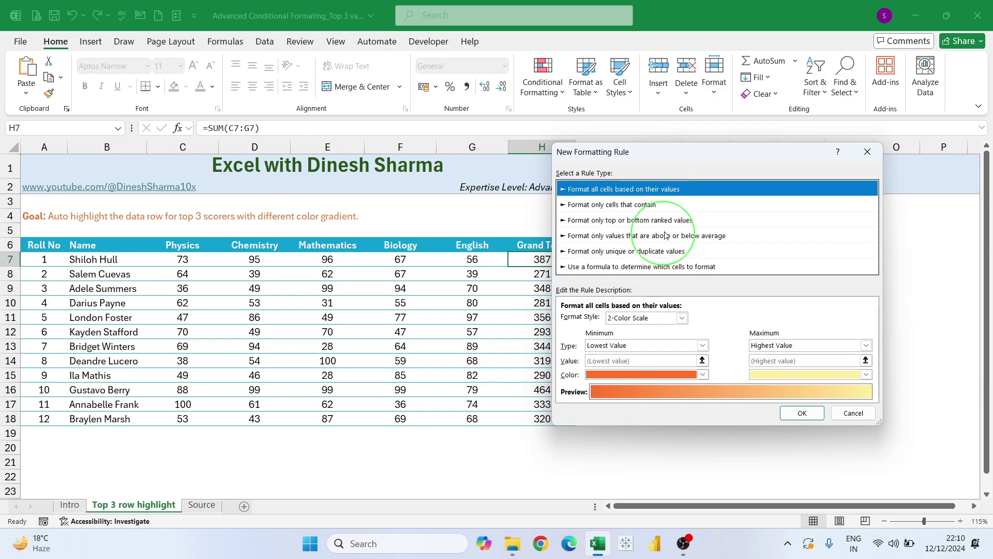
click(593, 268)
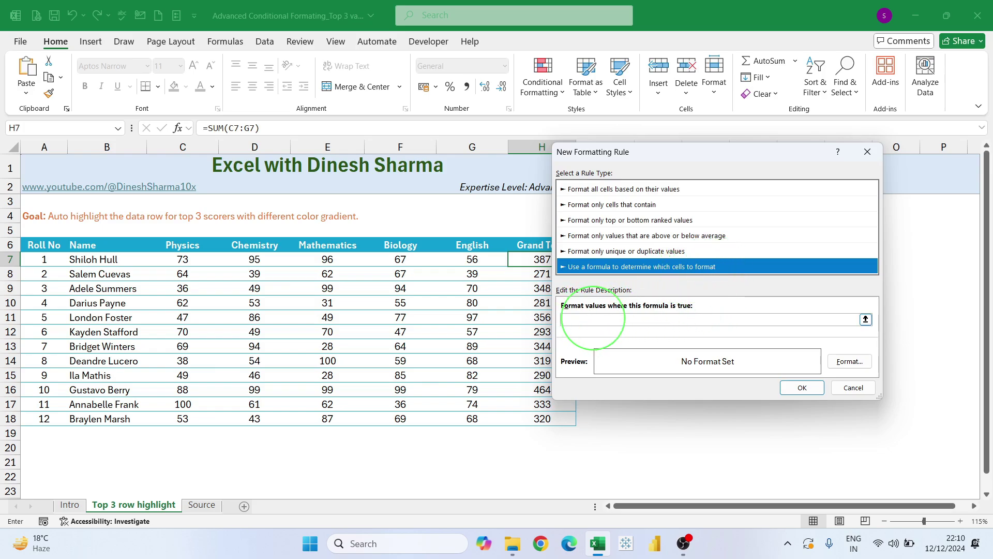
click(592, 319)
drag(679, 152, 717, 89)
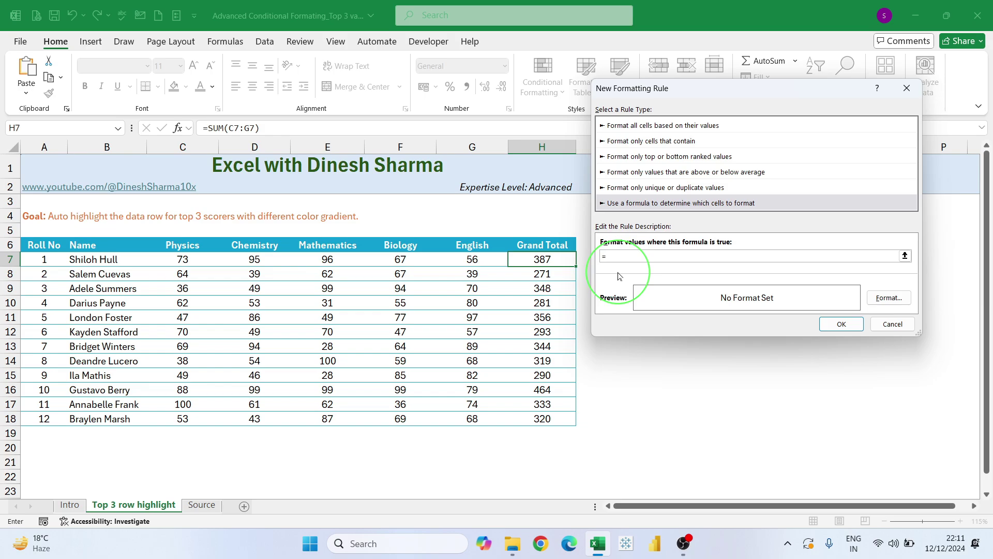
click(556, 259)
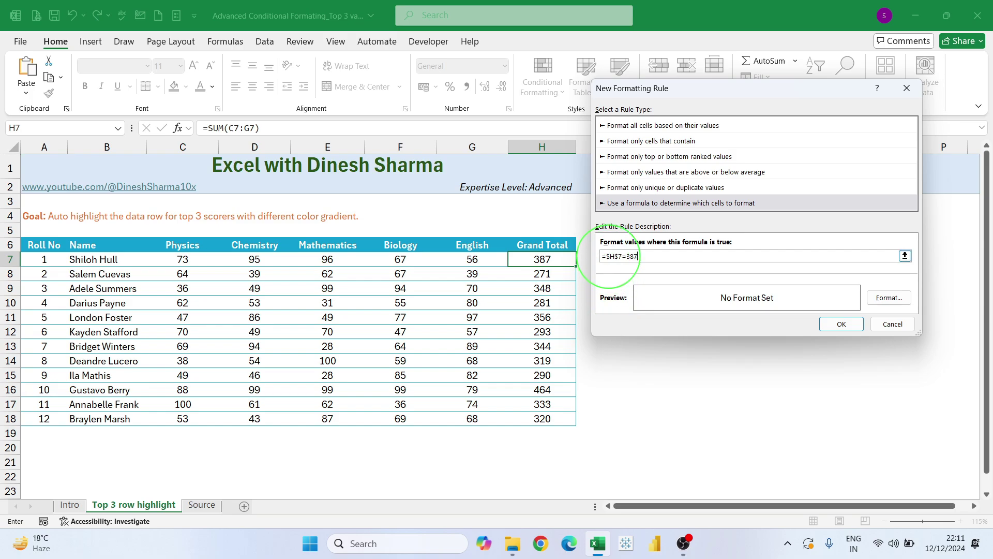
Step: Give the formula rule a light green background fill, apply it and check cell H7
click(892, 299)
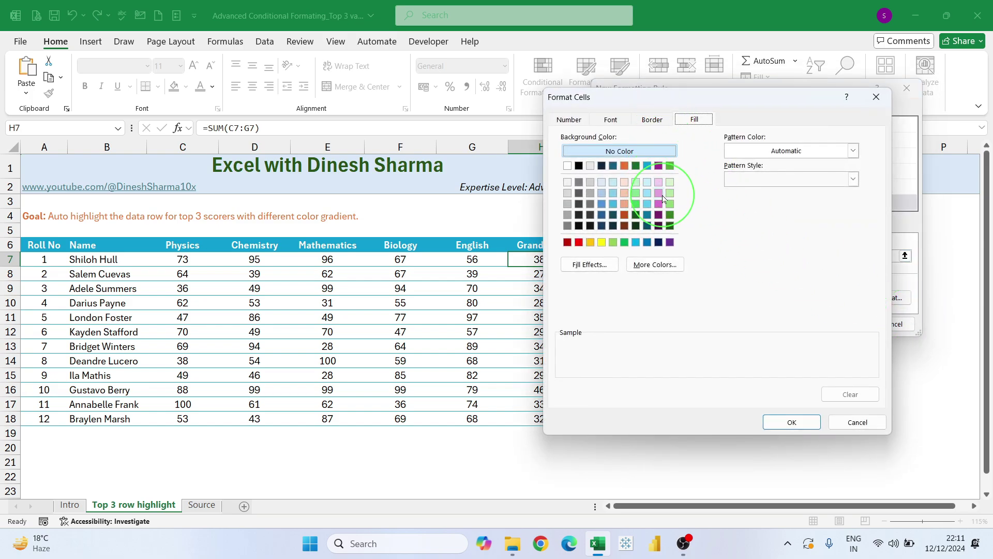
click(669, 193)
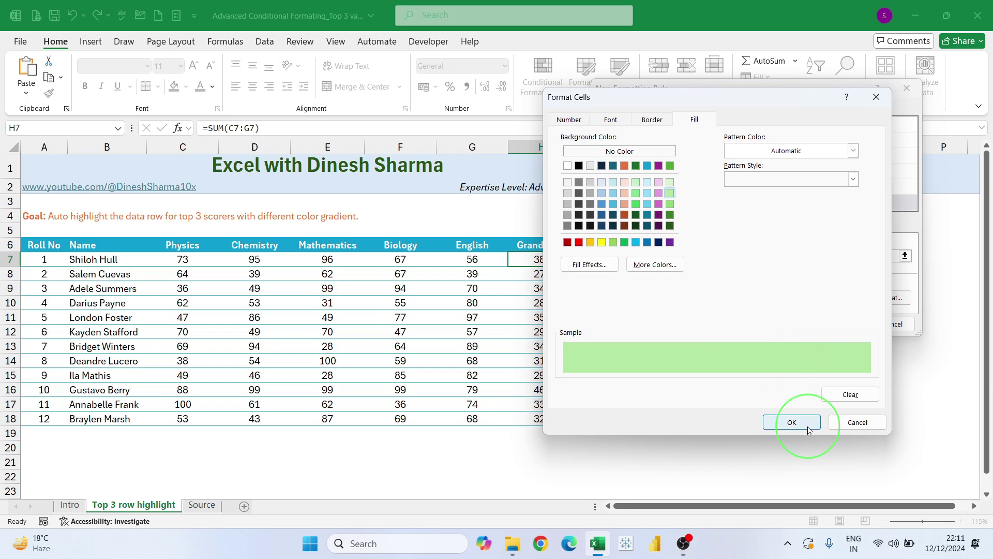
click(791, 422)
click(839, 323)
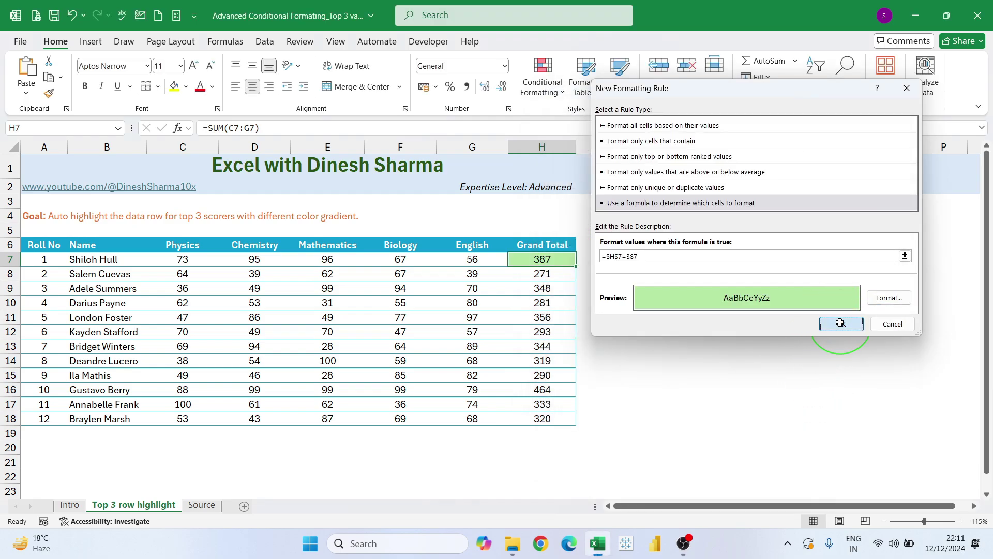
click(542, 287)
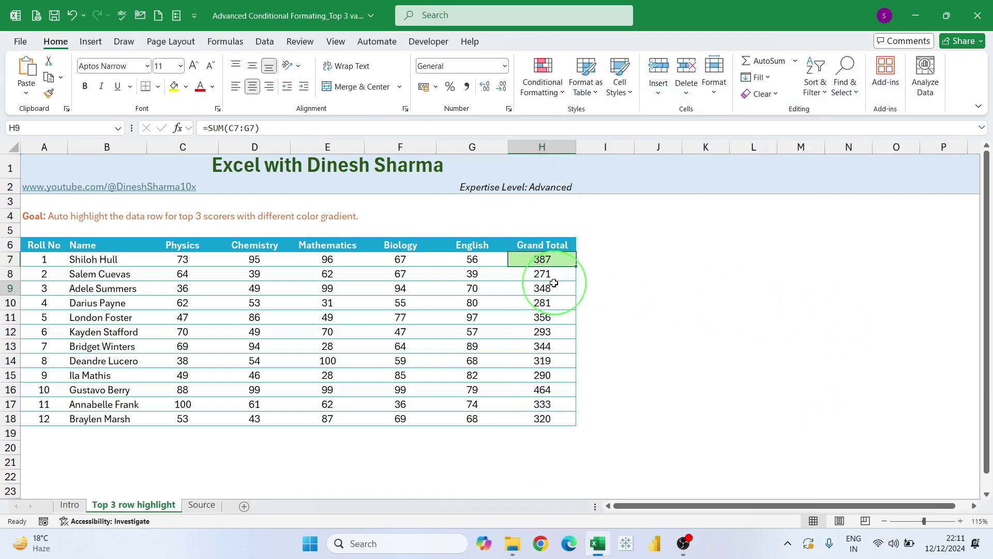
click(552, 260)
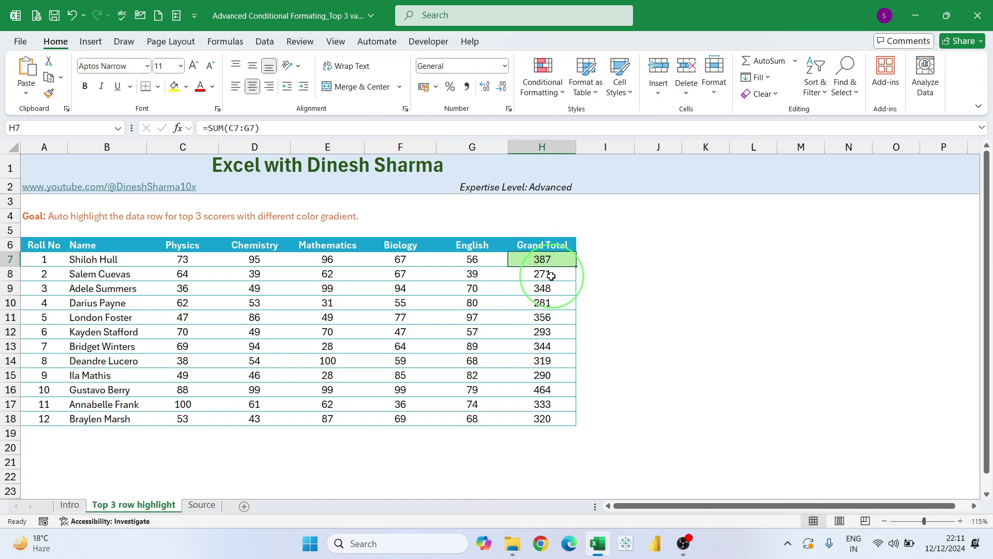
Step: Review the formula of cell H7's existing conditional formatting rule in the rules manager
click(542, 83)
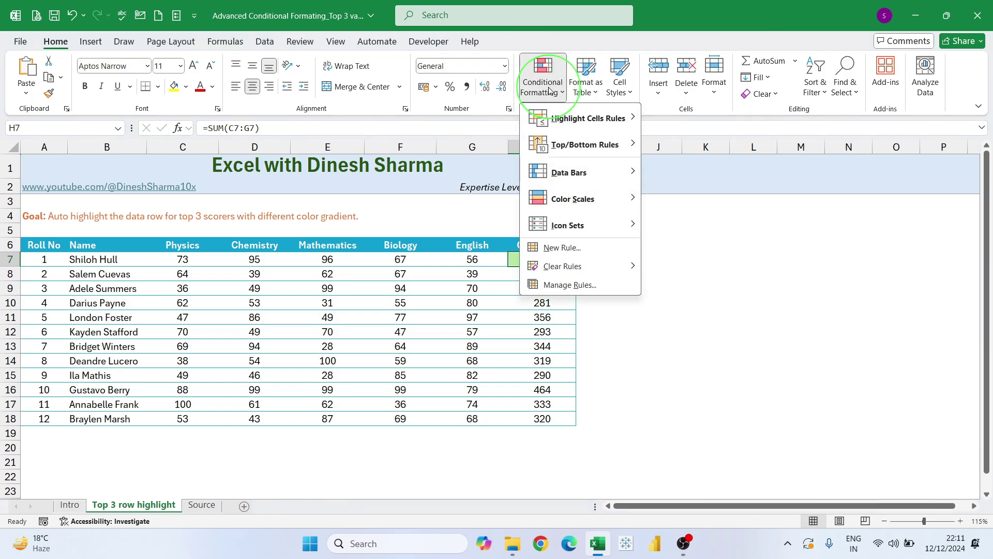
click(574, 285)
click(597, 193)
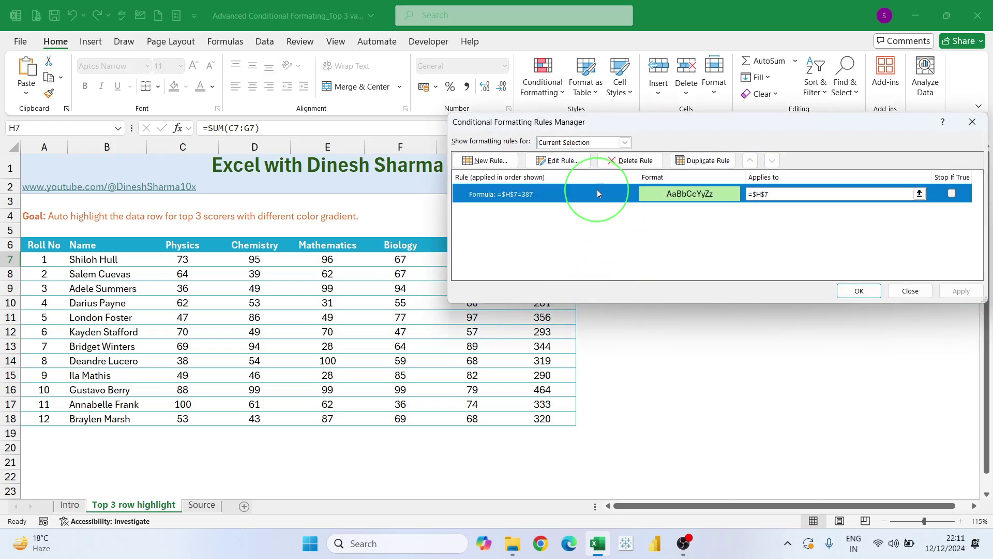
click(553, 159)
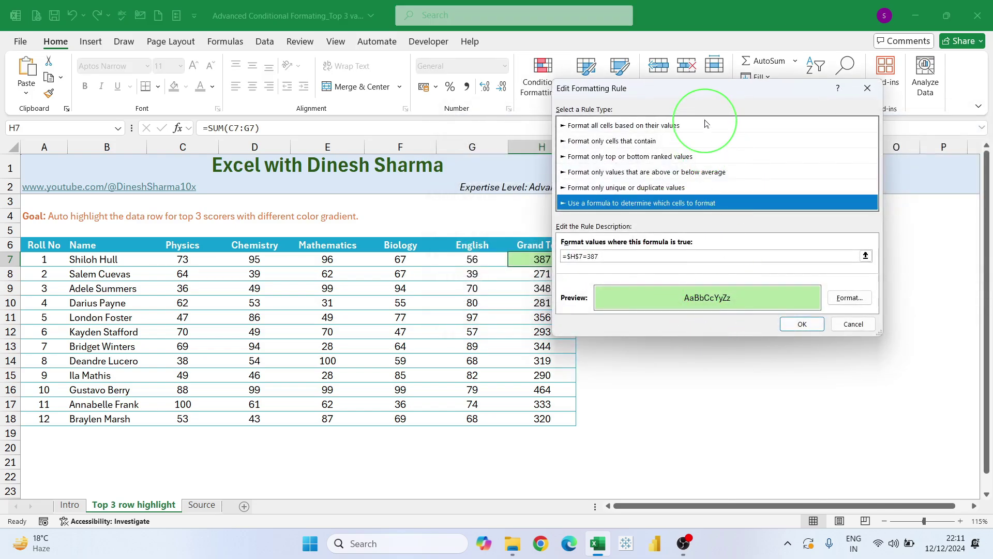
drag(698, 93, 747, 192)
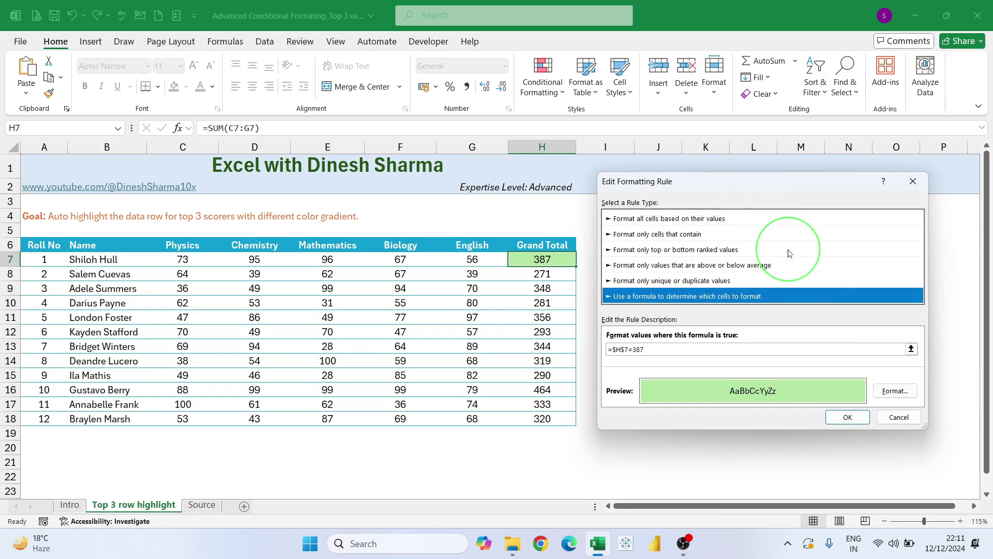
click(617, 350)
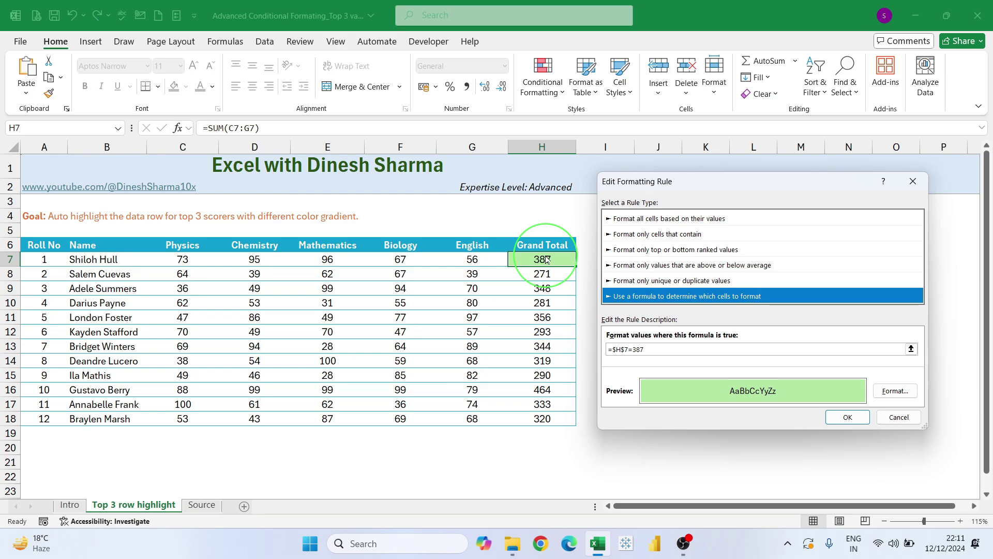
key(Return)
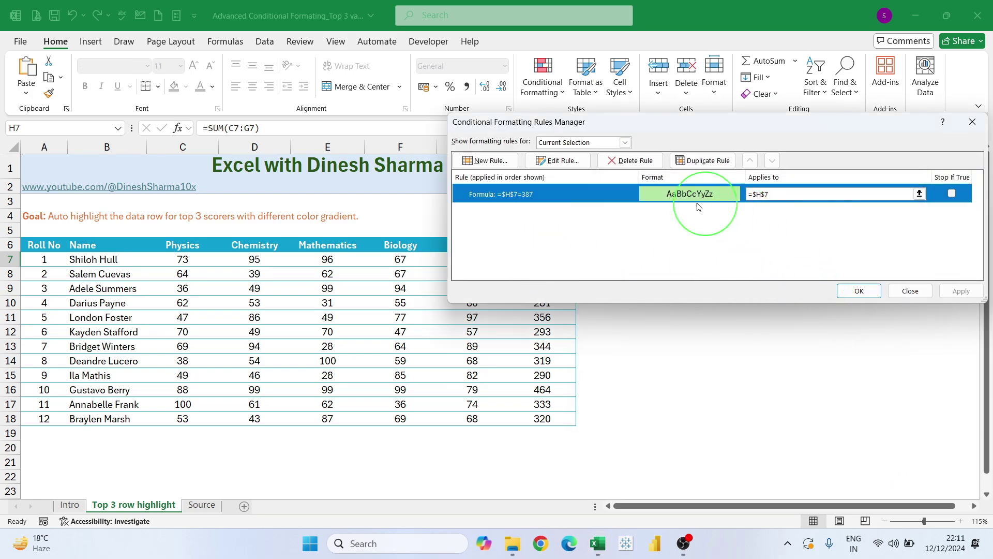
Step: Delete the =$H$7=387 conditional formatting rule and apply the change
click(628, 160)
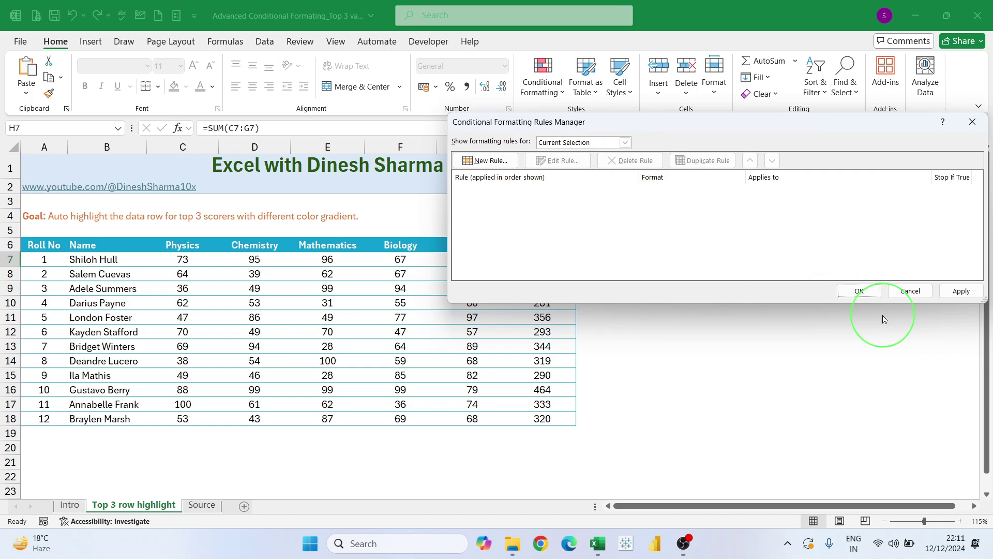
click(859, 291)
click(708, 304)
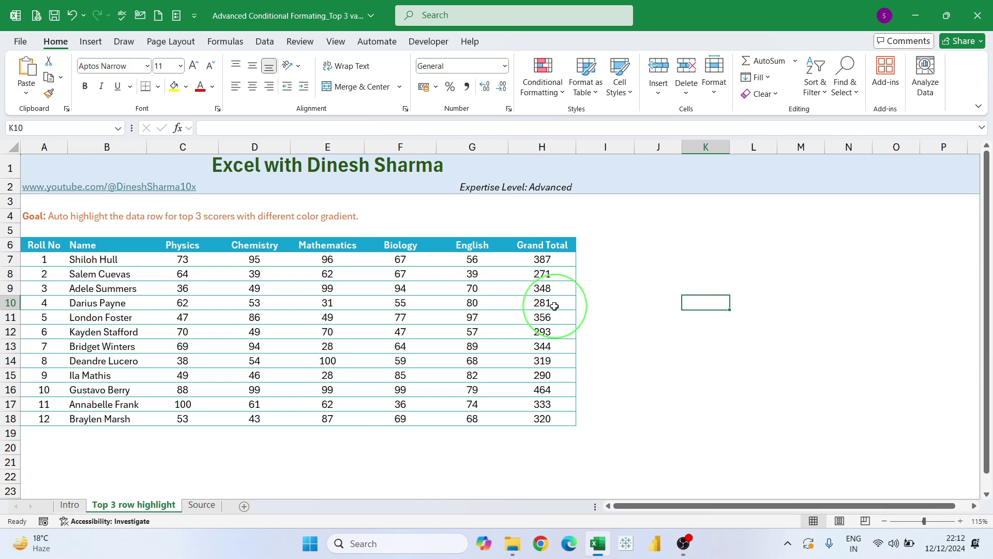
Step: Start a new formula-based conditional formatting rule for all student data rows, A7:H18, with H7 as the active cell
click(561, 261)
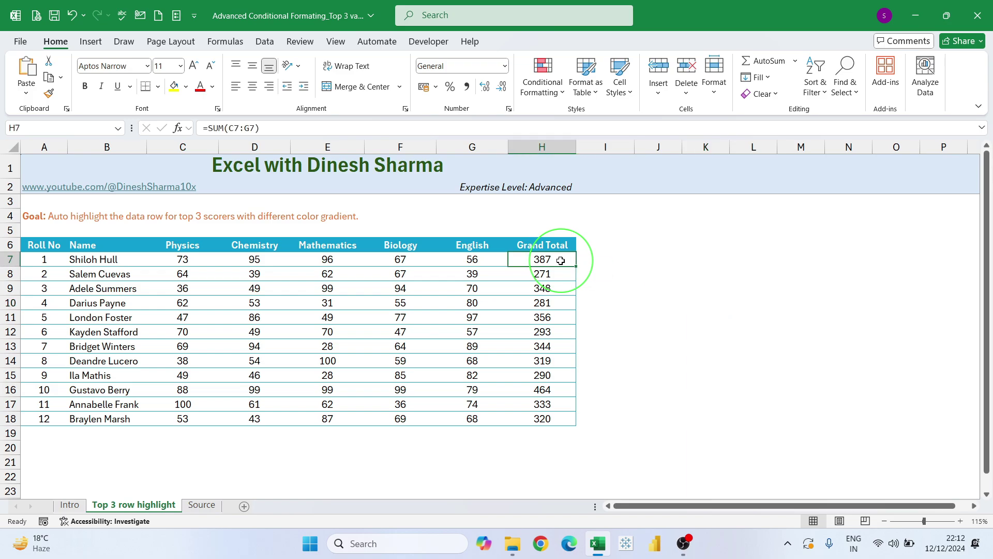
drag(560, 260, 45, 424)
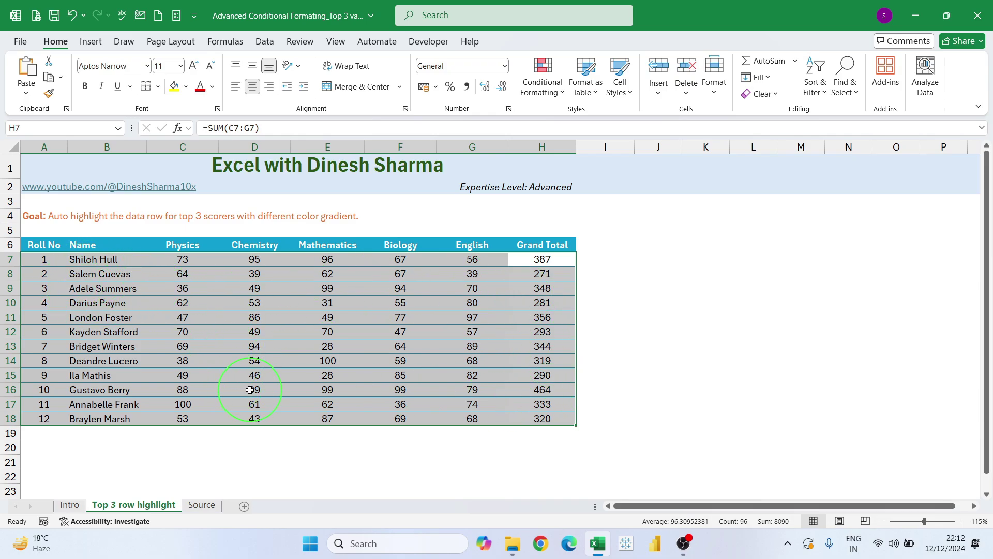
click(548, 84)
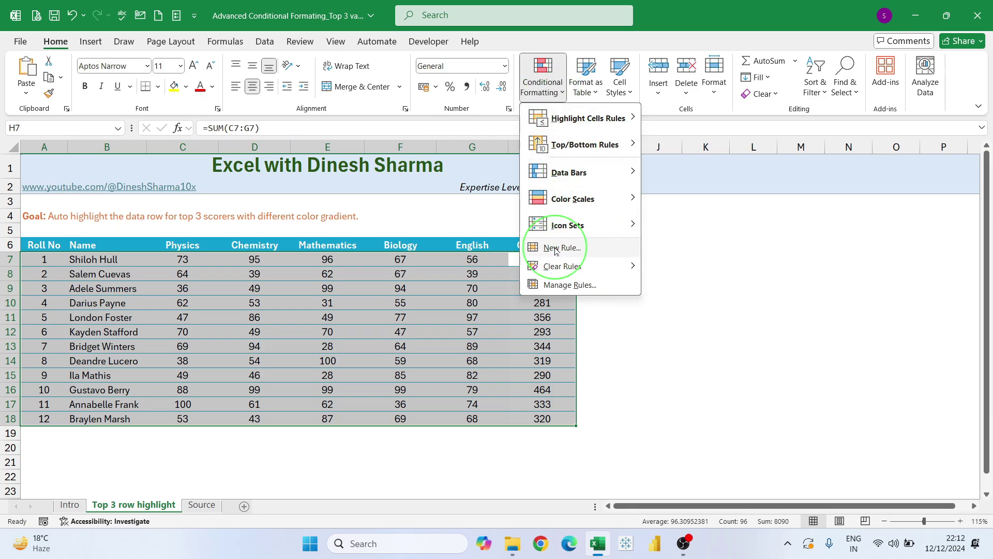
click(571, 253)
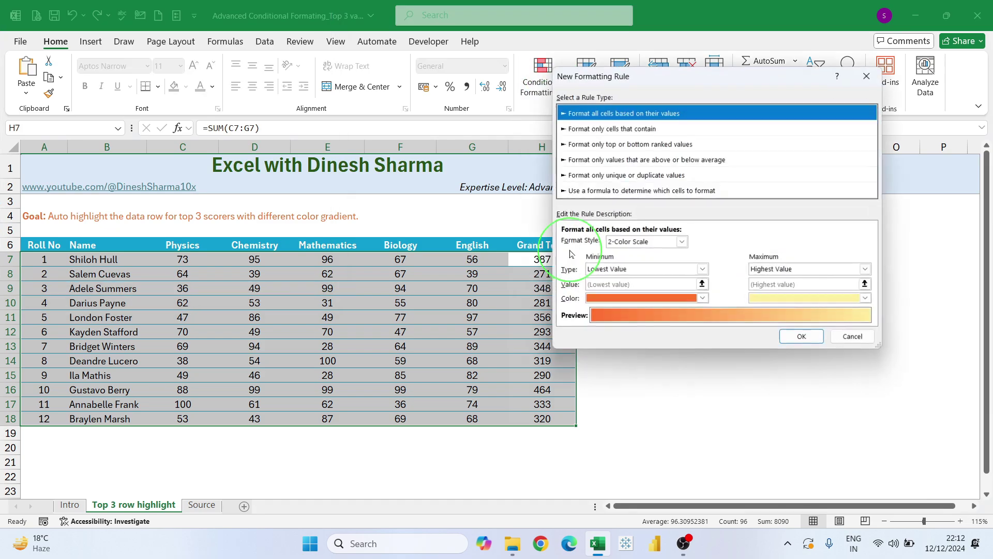
click(607, 192)
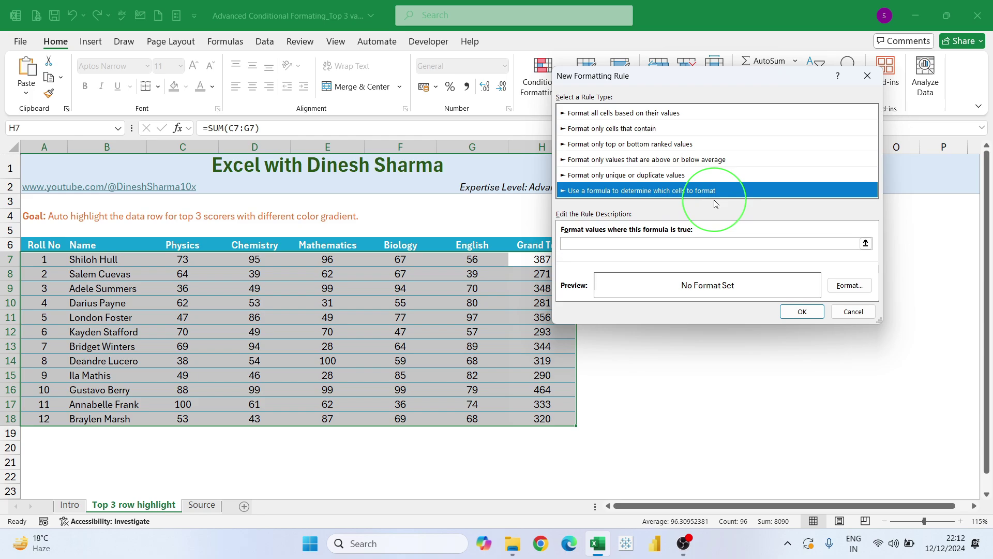
drag(734, 78, 818, 69)
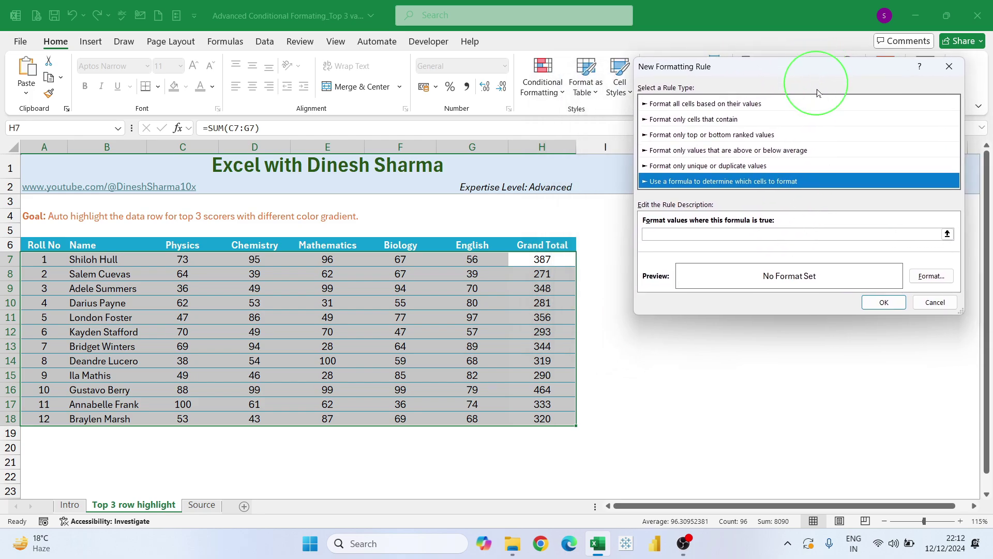
Step: Enter =$H7>300 as the rule's formula, keeping column H absolute and the row relative
click(684, 234)
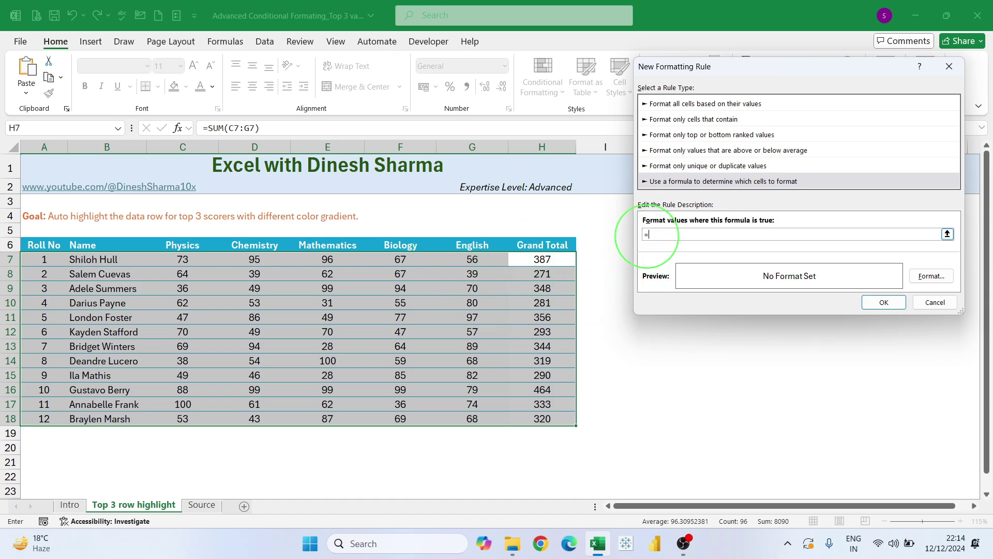
click(551, 254)
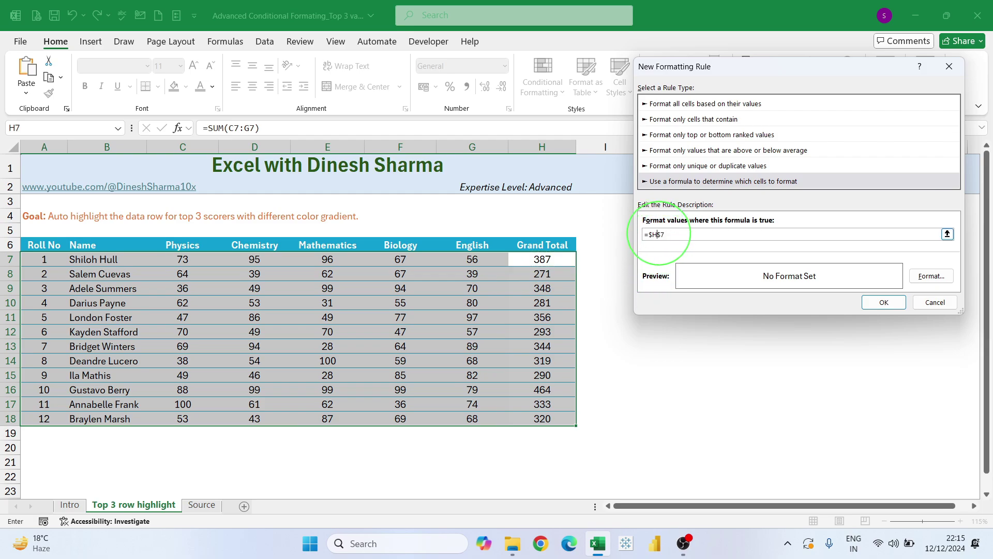
key(Delete)
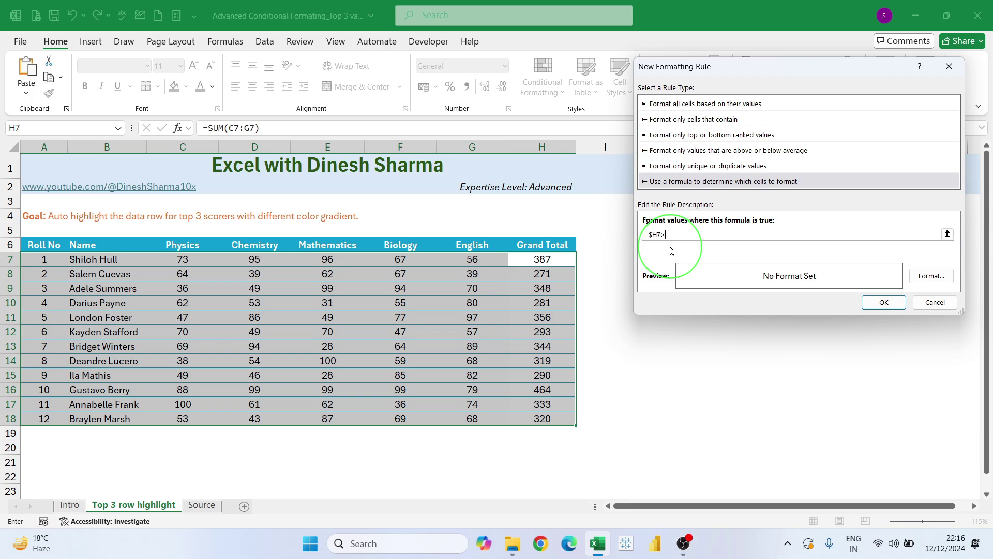
text(300)
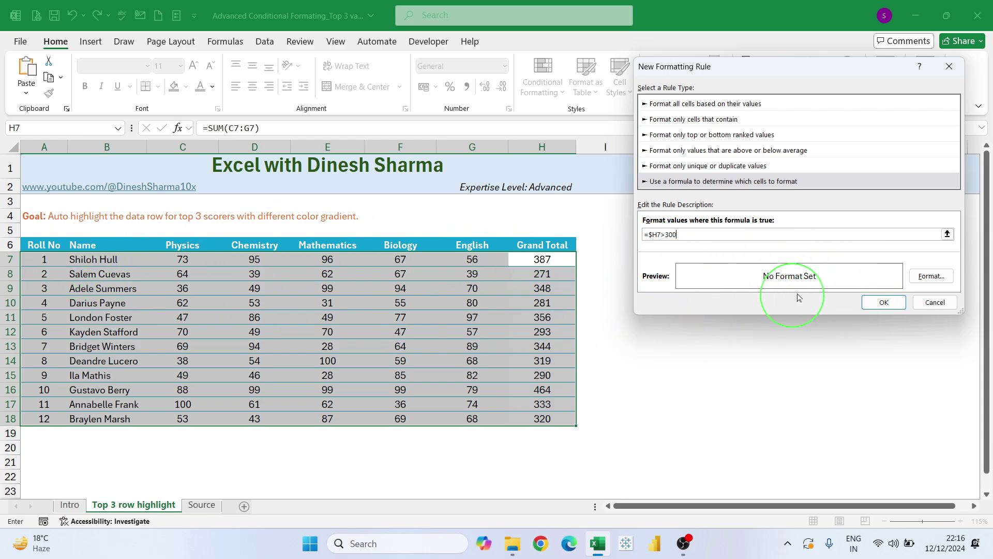
Step: Give the formula rule a light blue background fill and apply it to the data rows
click(942, 280)
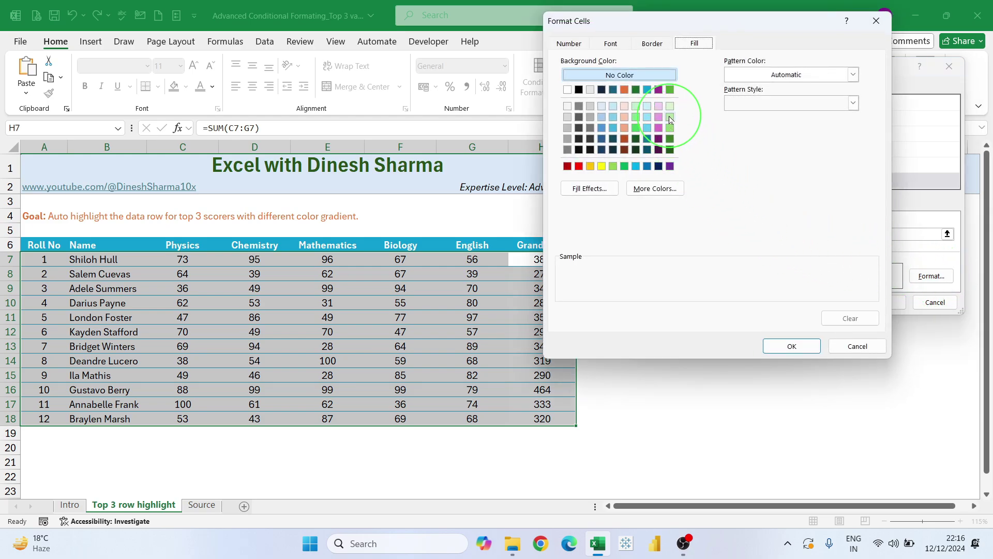
click(602, 117)
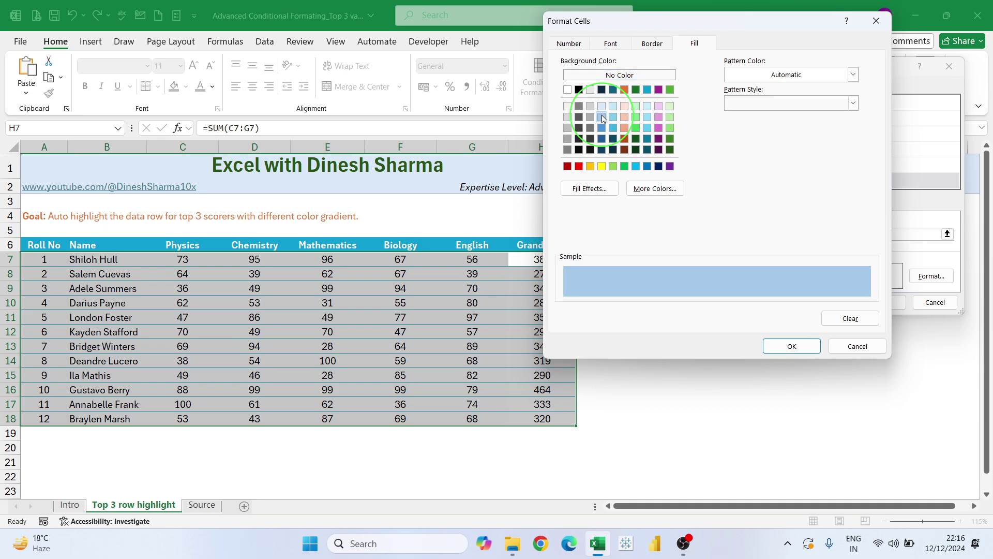
click(793, 347)
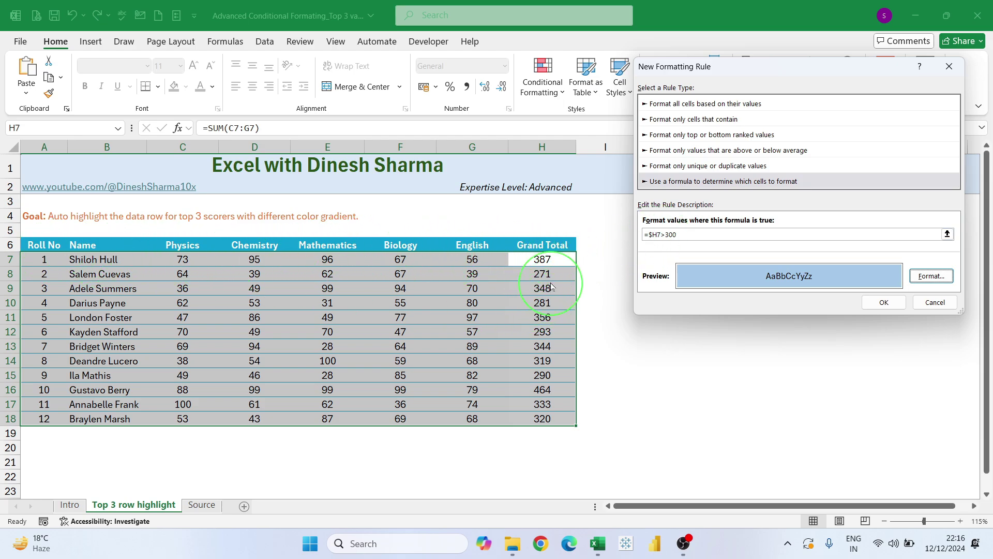
click(888, 306)
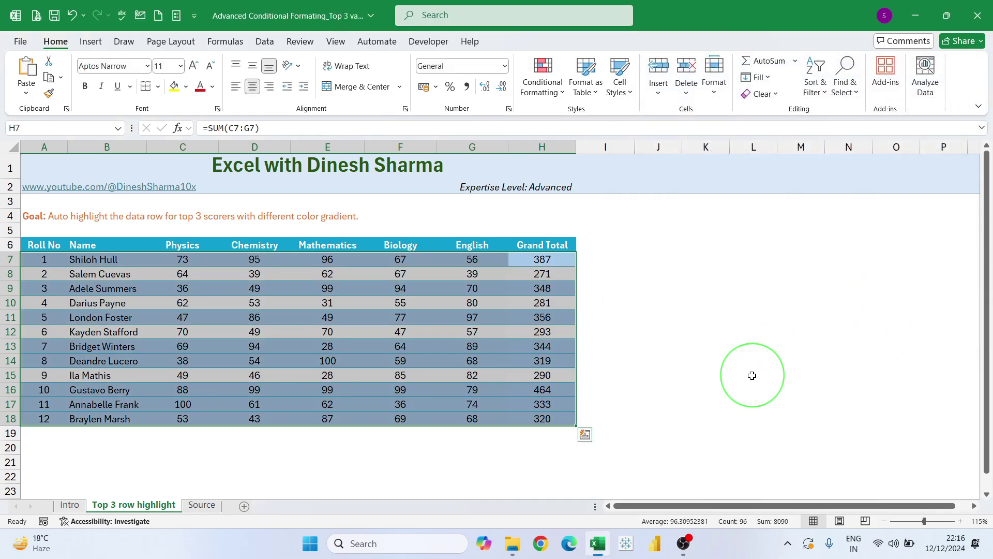
click(752, 376)
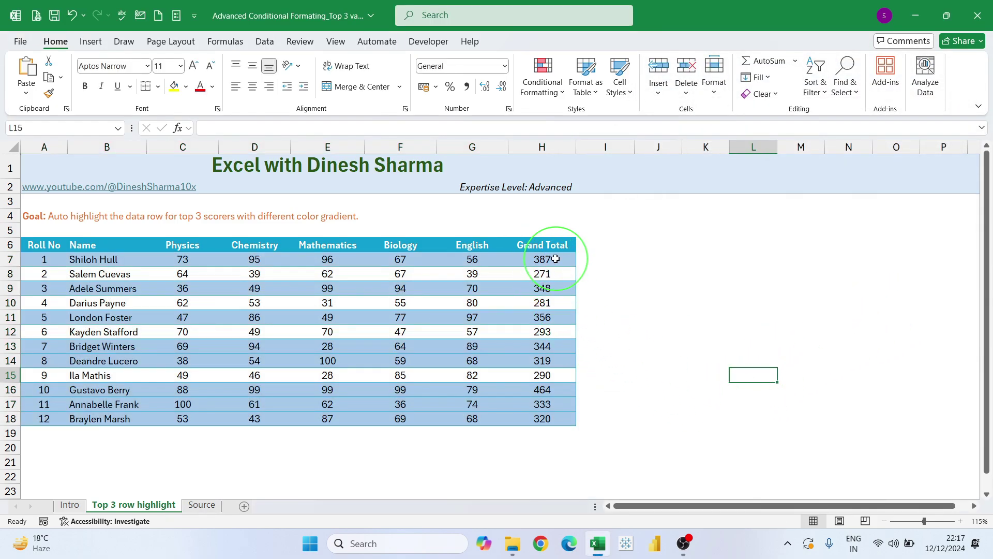
Step: Check the Grand Total cells H7 and H9 against the rule's threshold of 300
click(564, 286)
click(561, 261)
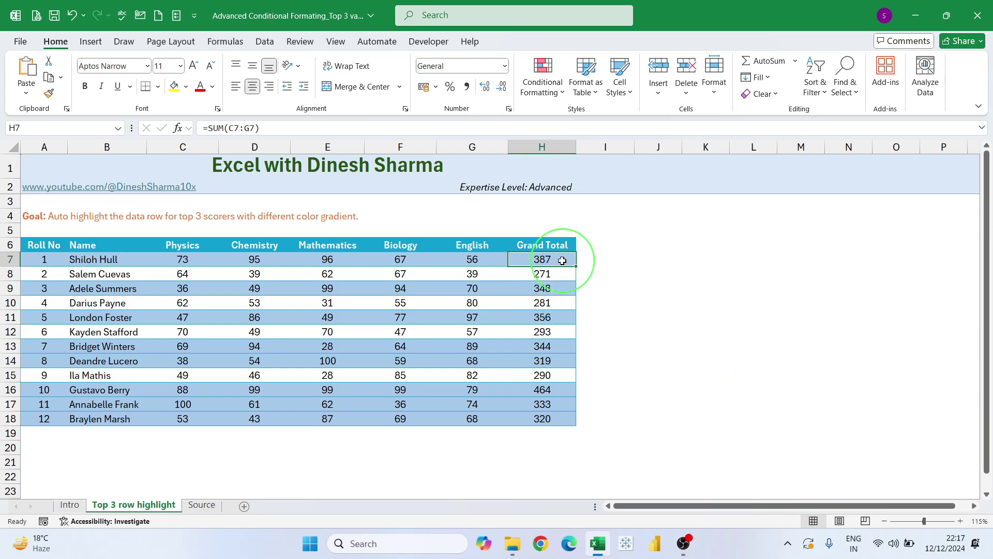
click(564, 286)
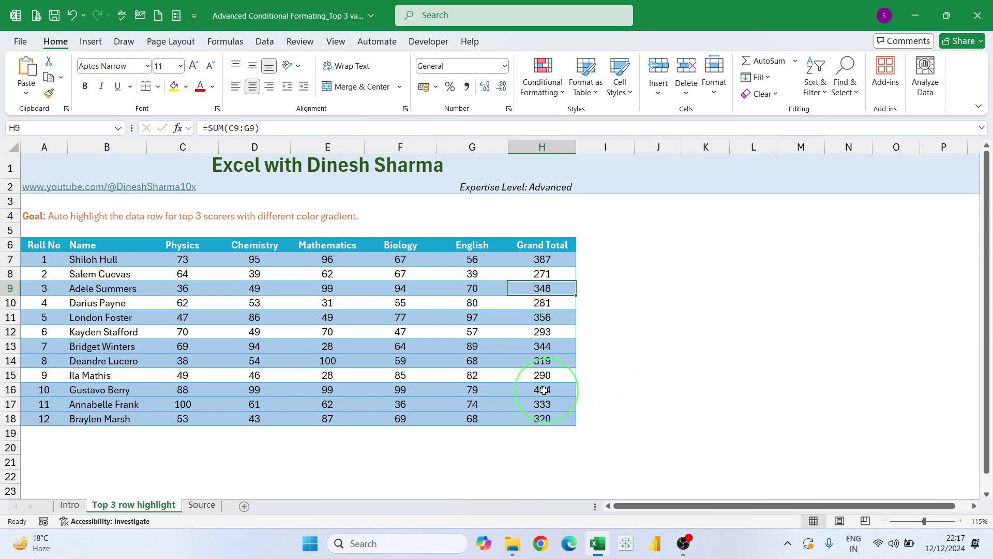
Step: Set roll number 10's Chemistry mark to 90 and Mathematics mark to 75
click(256, 389)
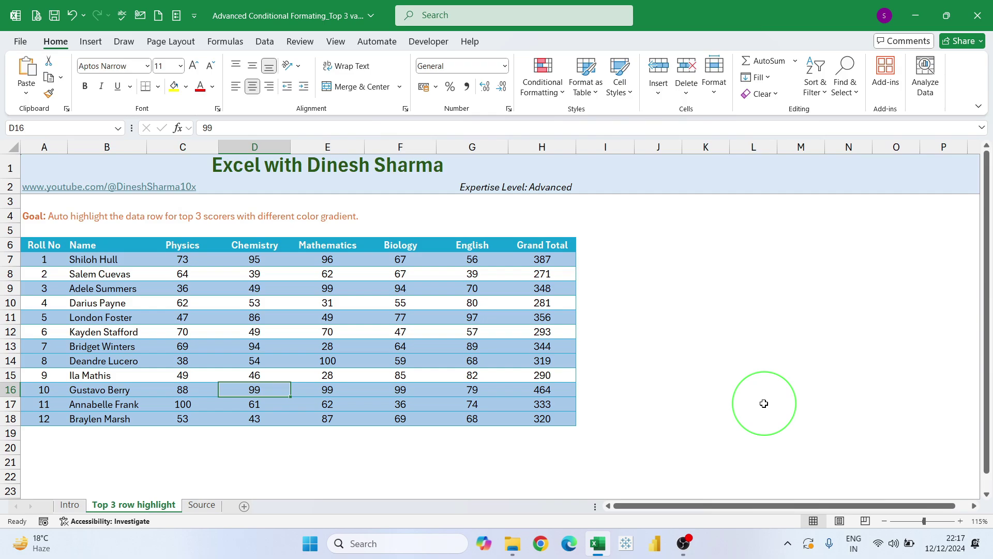
text(90)
key(Tab)
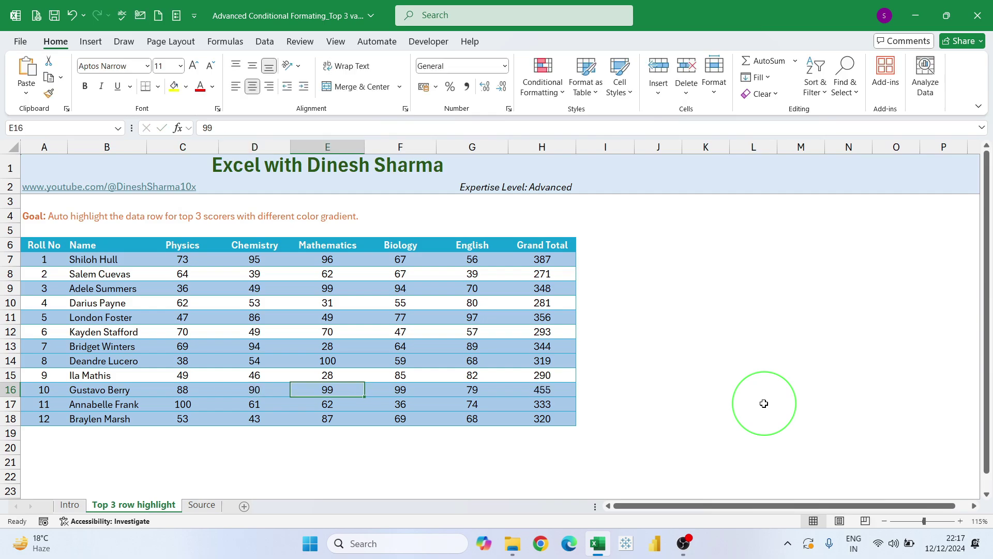
text(4)
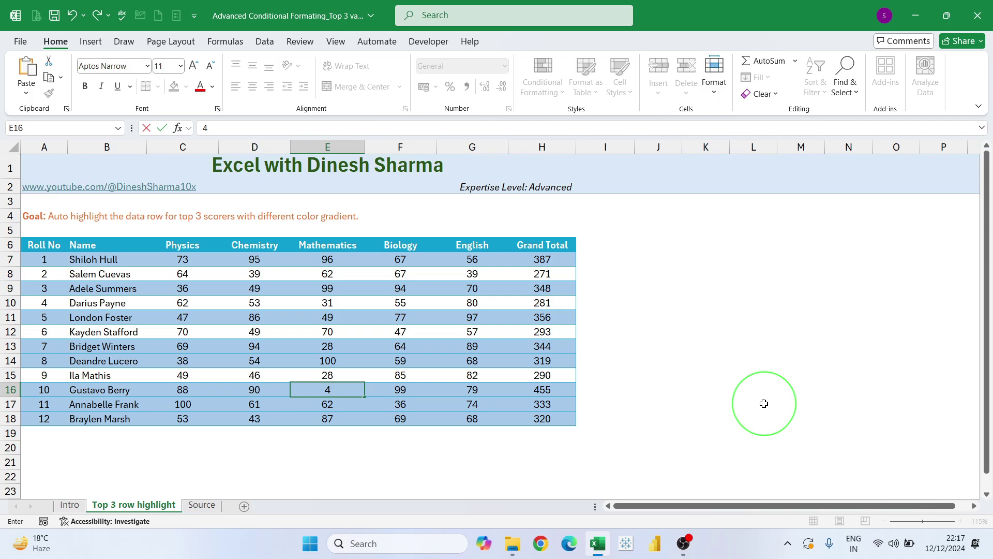
key(Return)
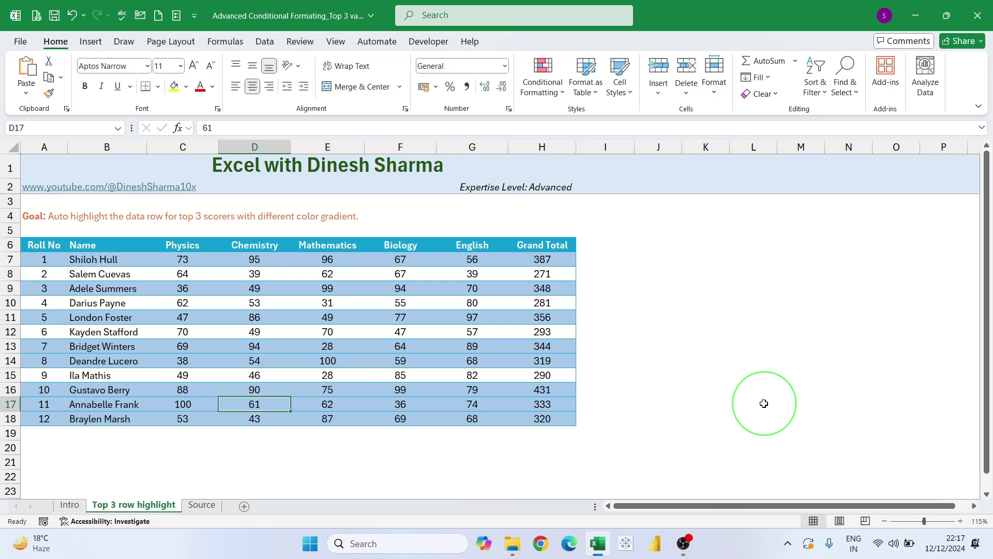
Step: Set roll number 10's Chemistry mark to 75 and Biology mark to 70
key(Up)
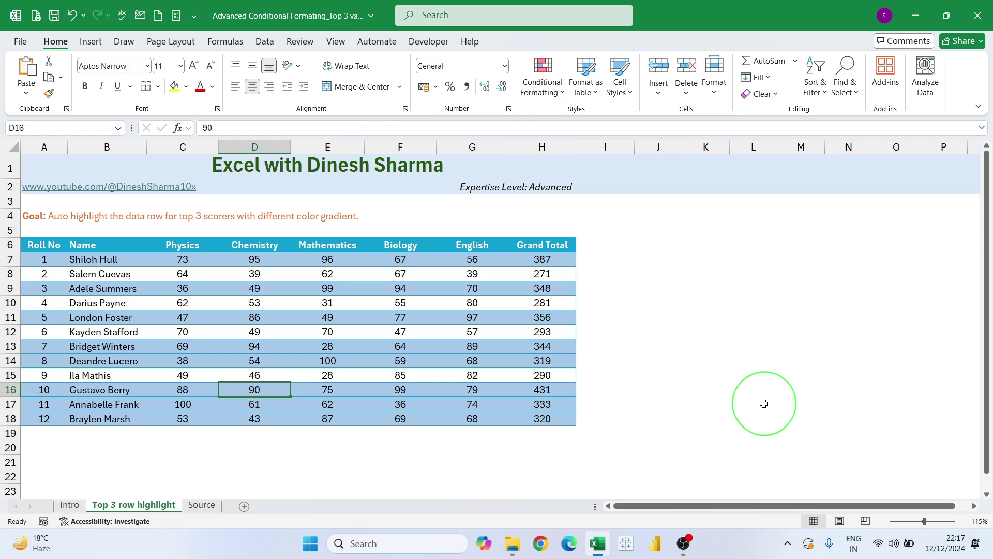
text(75)
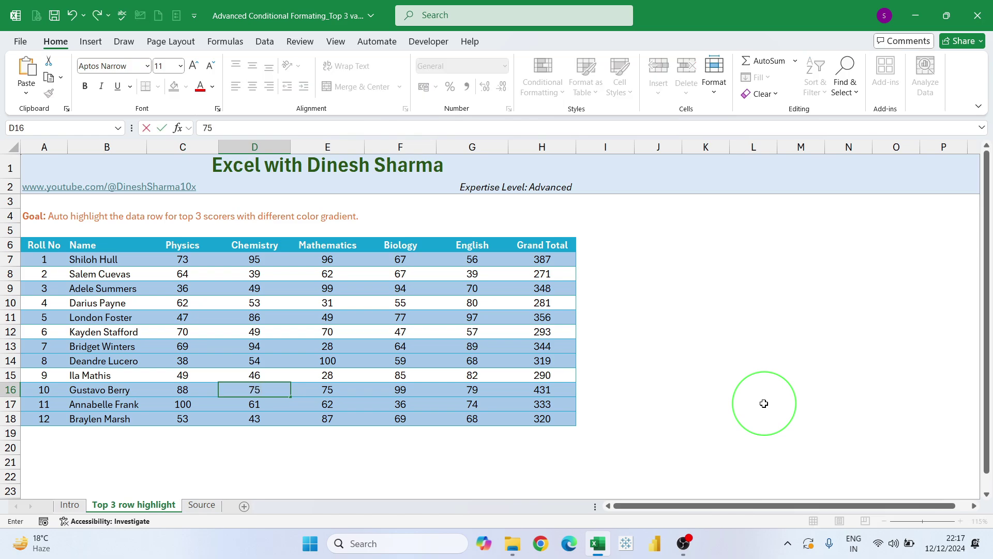
key(Tab)
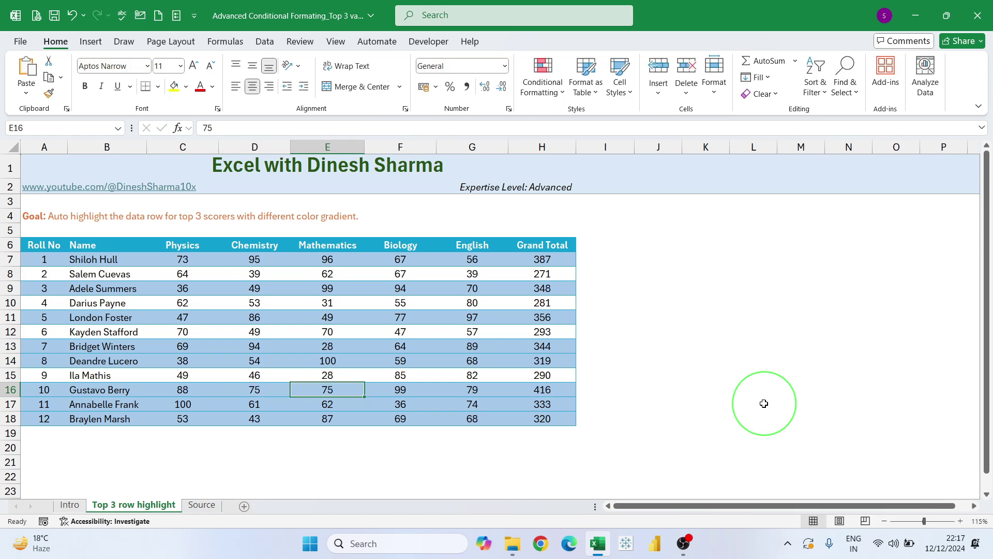
key(Right)
text(70)
key(Tab)
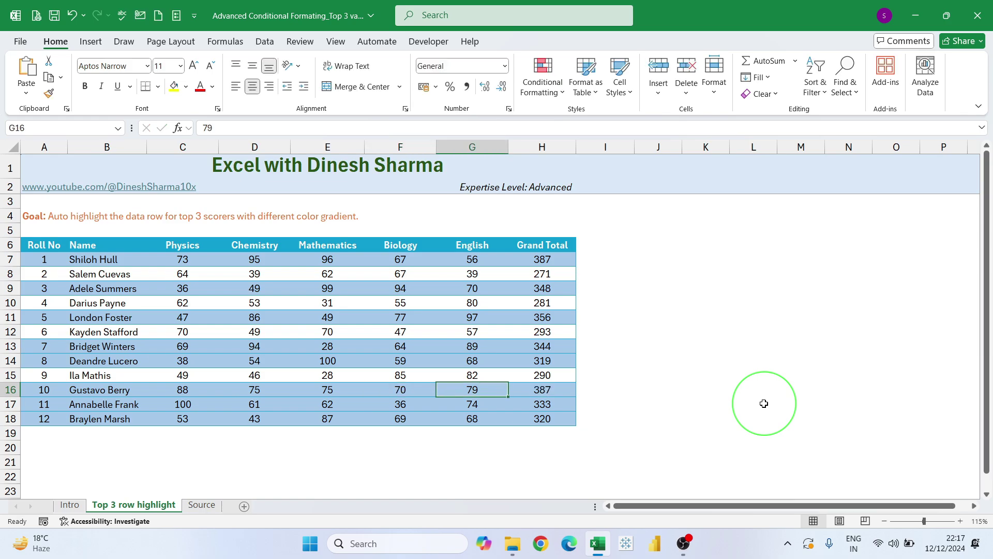
Step: Set roll number 10's Physics mark in C16 to 60
key(Left)
key(Left)
key(Left)
key(Left)
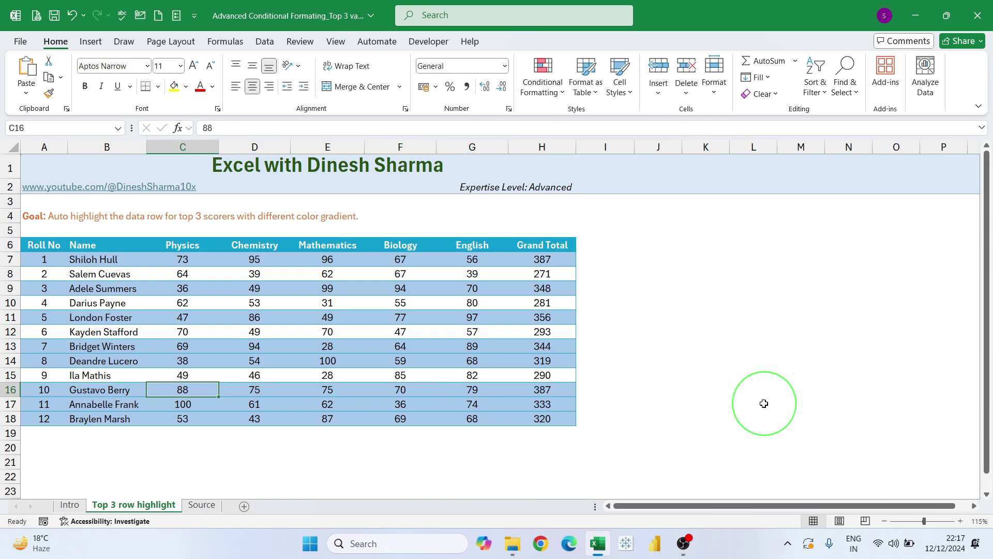
text(60)
key(Tab)
key(Right)
key(Right)
key(Right)
key(Left)
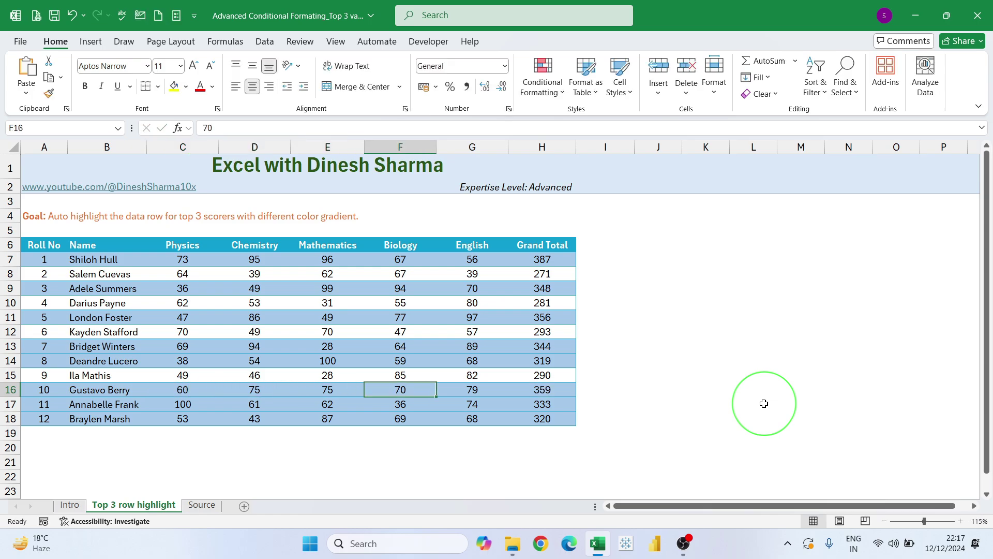
Step: Set roll number 10's English mark in G16 to 60
key(Right)
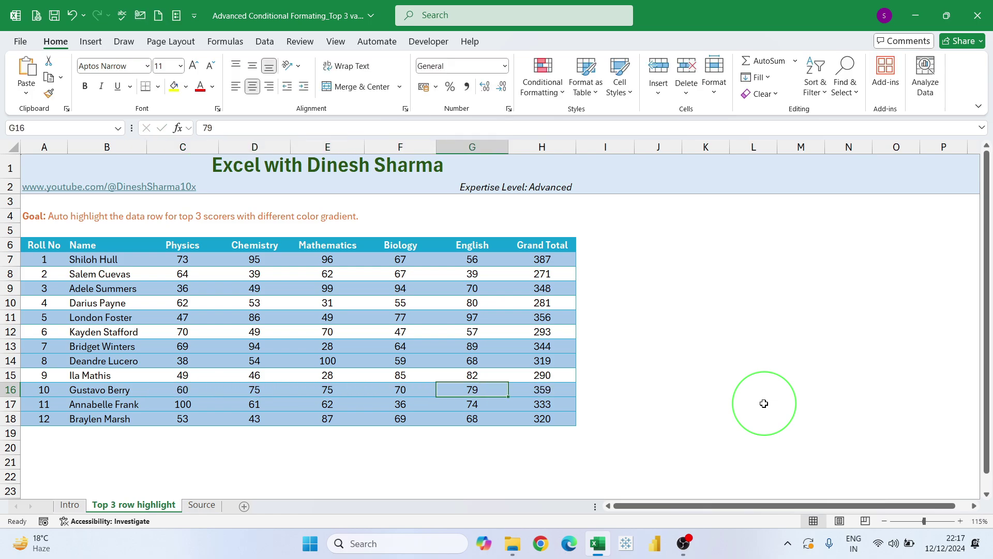
text(6)
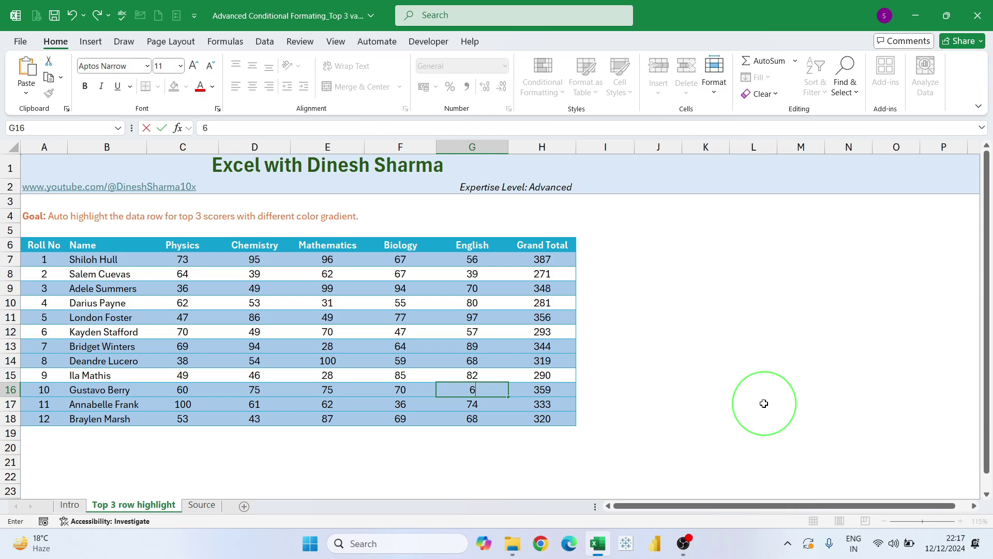
key(Tab)
Step: Set roll number 10's Chemistry mark in D16 and Mathematics mark in E16 both to 55
key(Left)
key(Left)
key(Left)
key(Left)
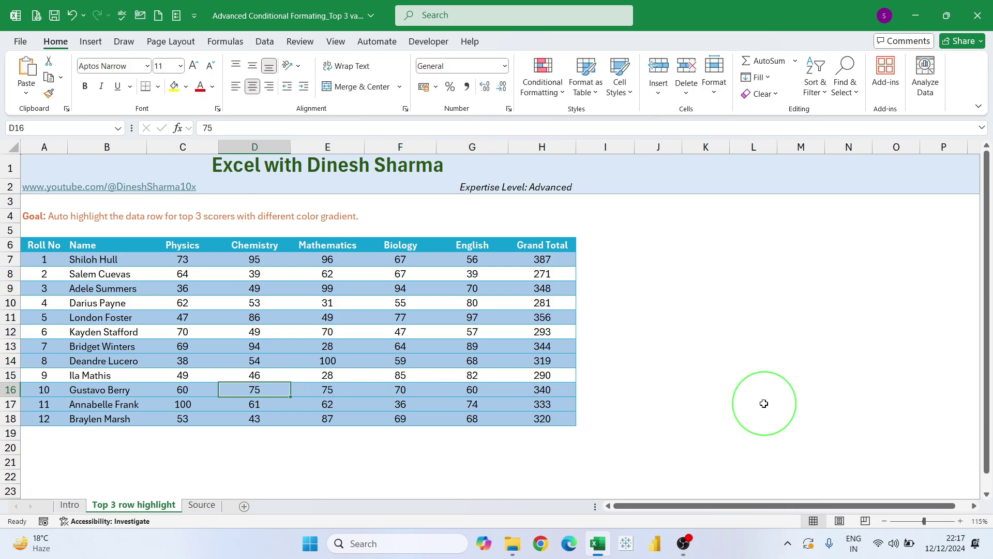
text(55)
key(Tab)
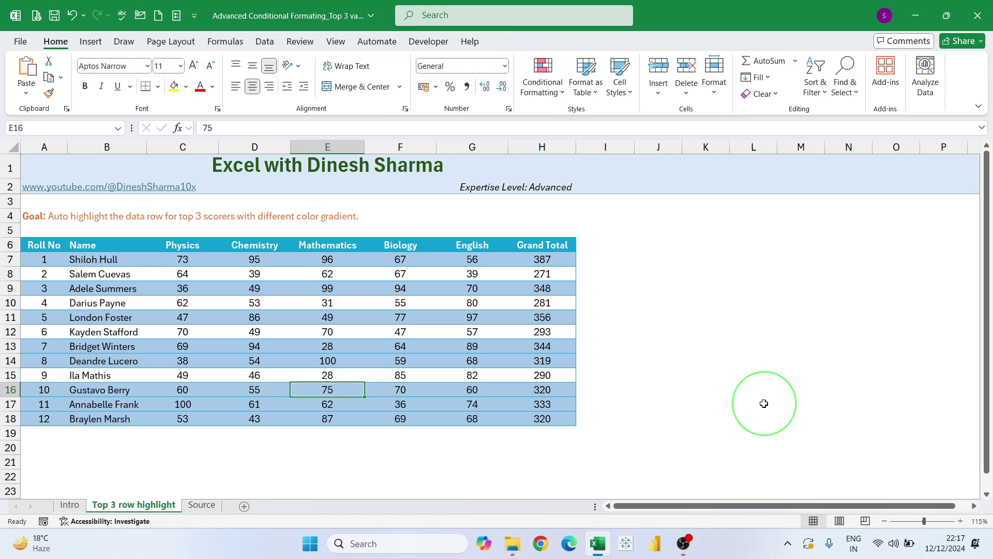
text(55)
key(Return)
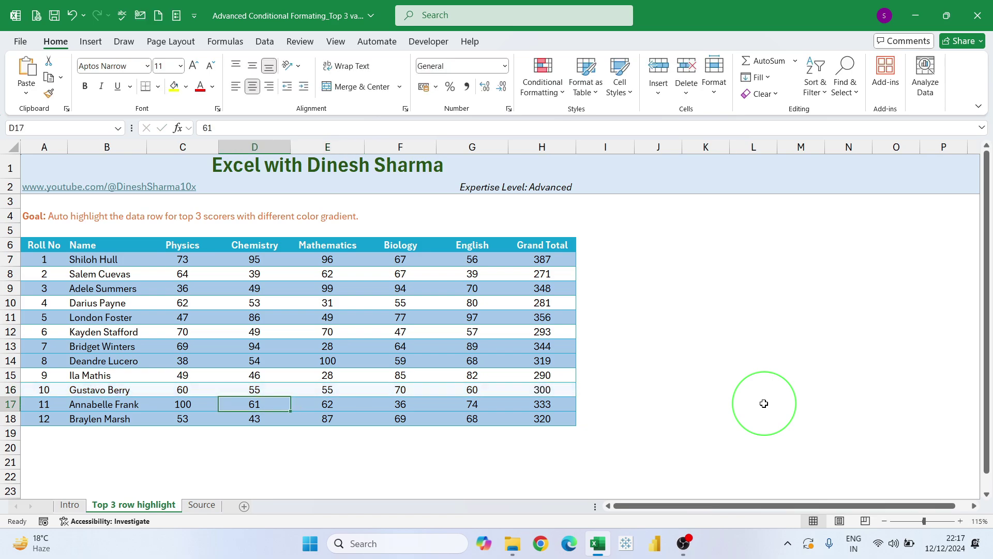
key(Up)
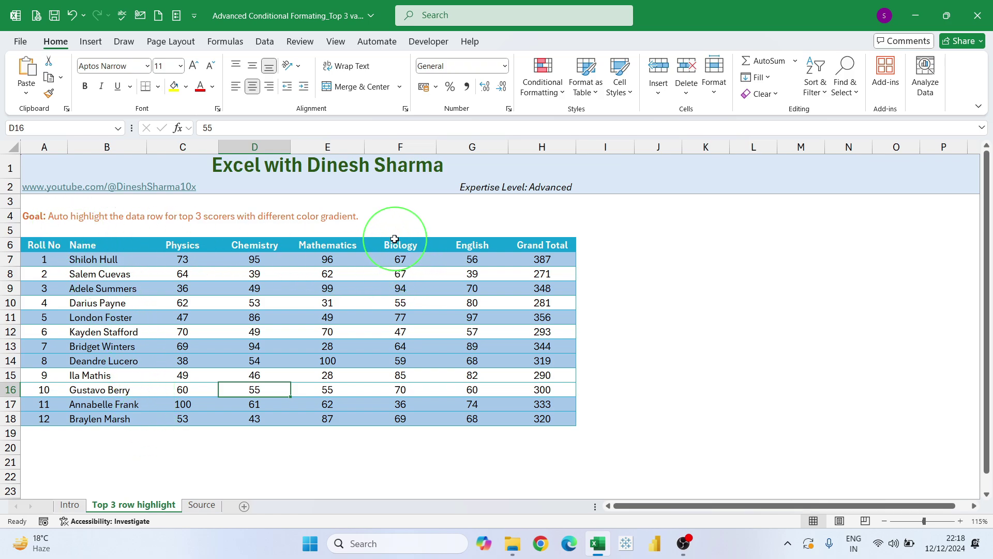
Step: Undo all of roll number 10's mark edits together with the greater-than-300 conditional formatting rule
key(ctrl+z)
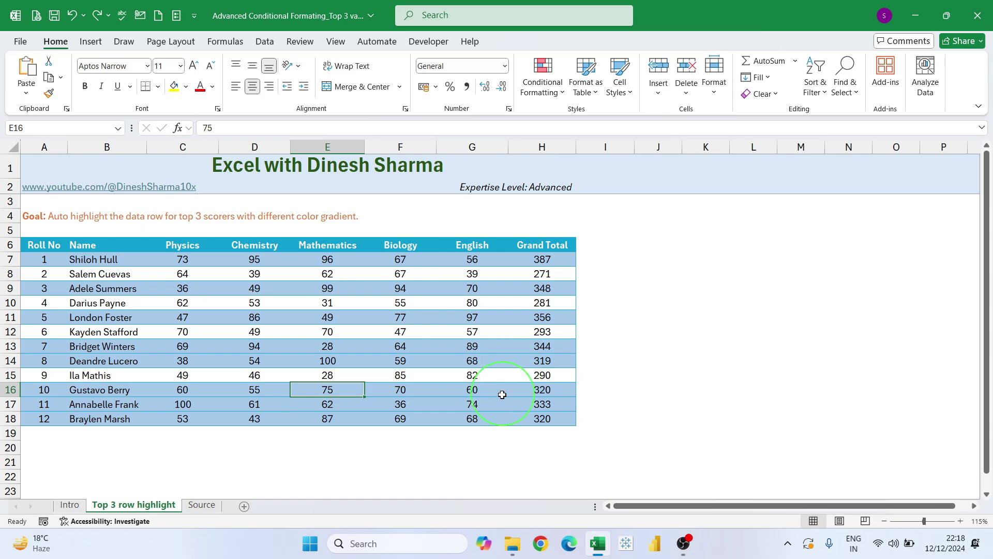
click(85, 17)
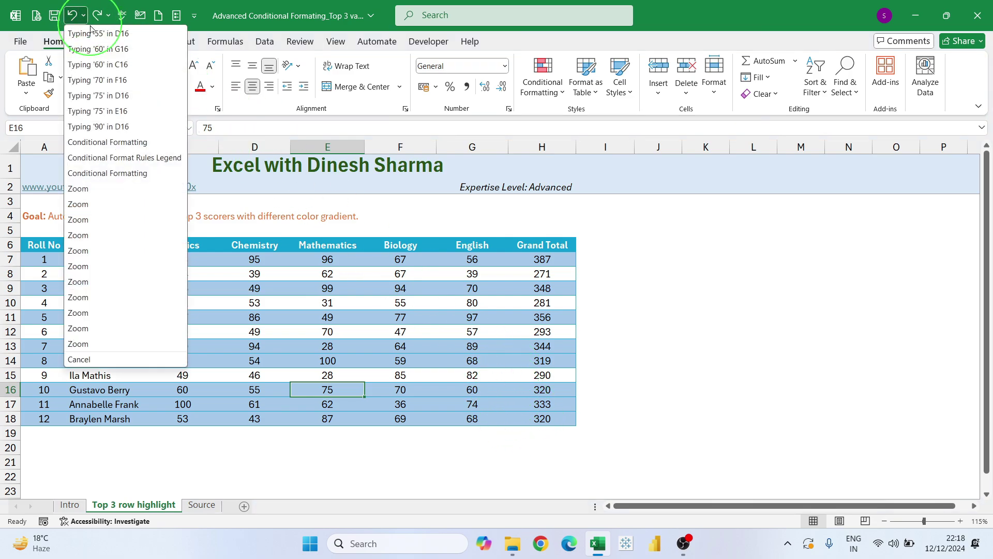
click(133, 179)
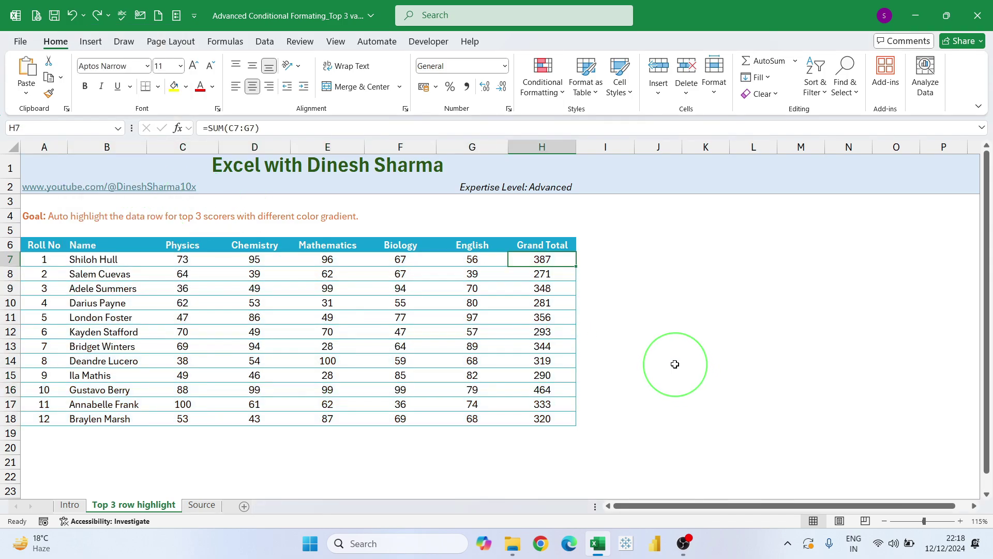
click(648, 315)
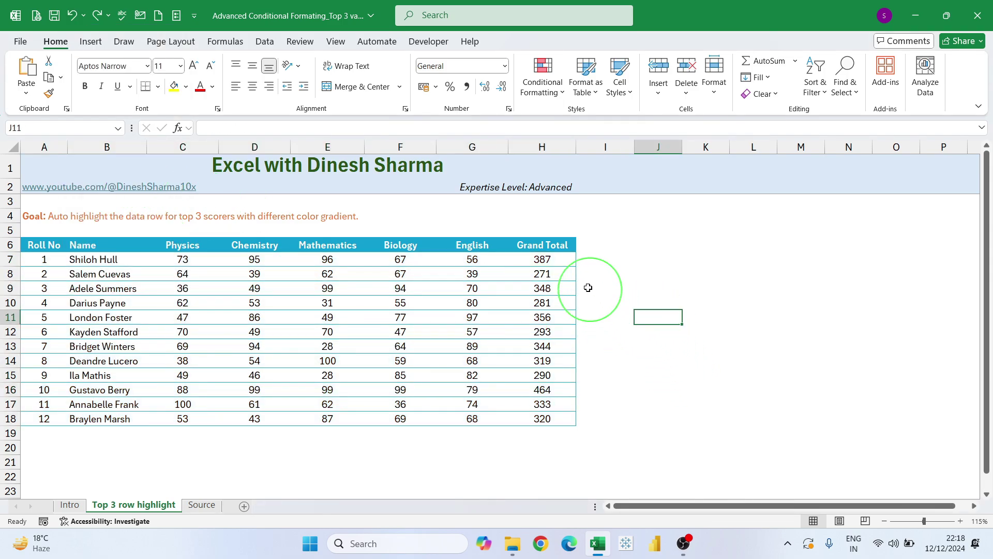
click(560, 258)
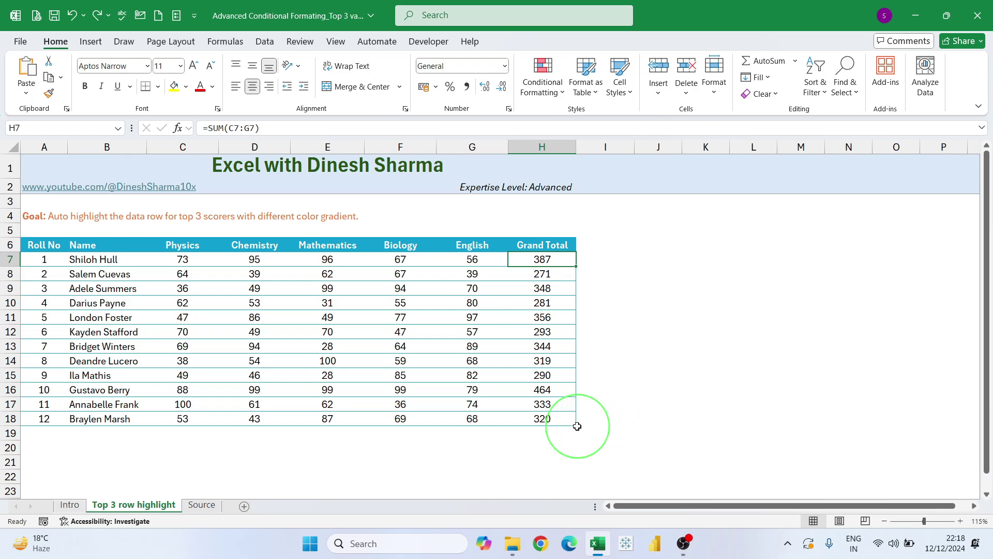
click(83, 17)
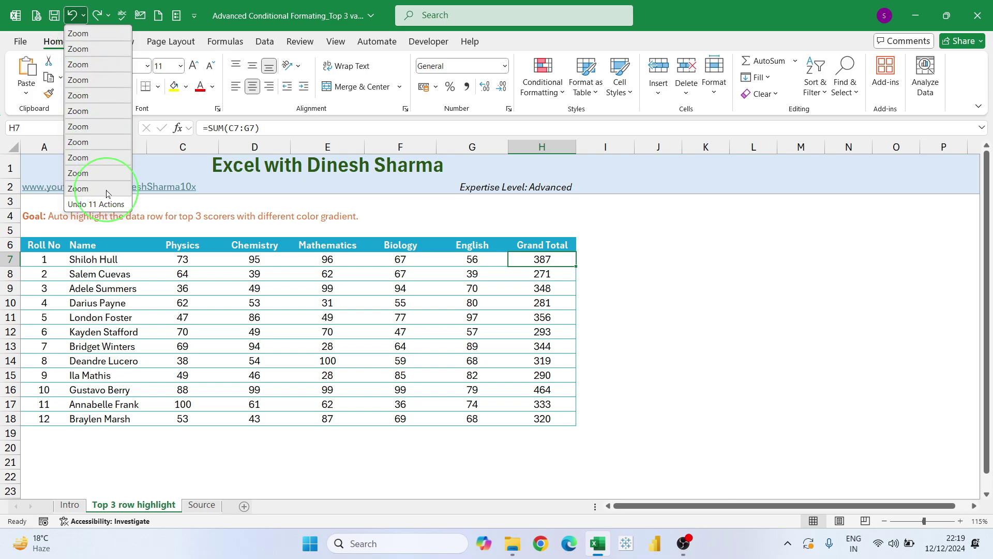
click(668, 331)
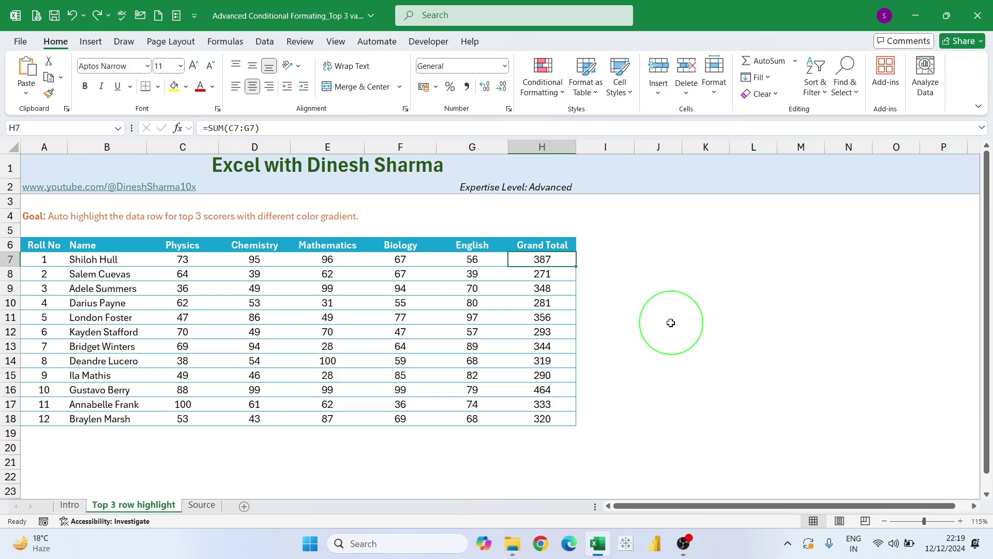
click(631, 258)
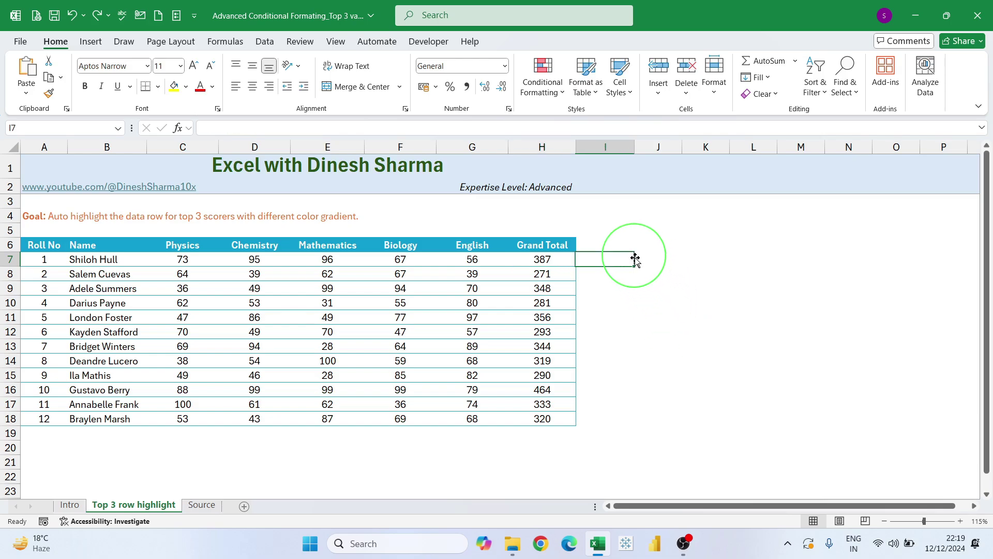
Step: Enter =LARGE(H7:H18,1) in J7 to find the highest Grand Total
click(658, 258)
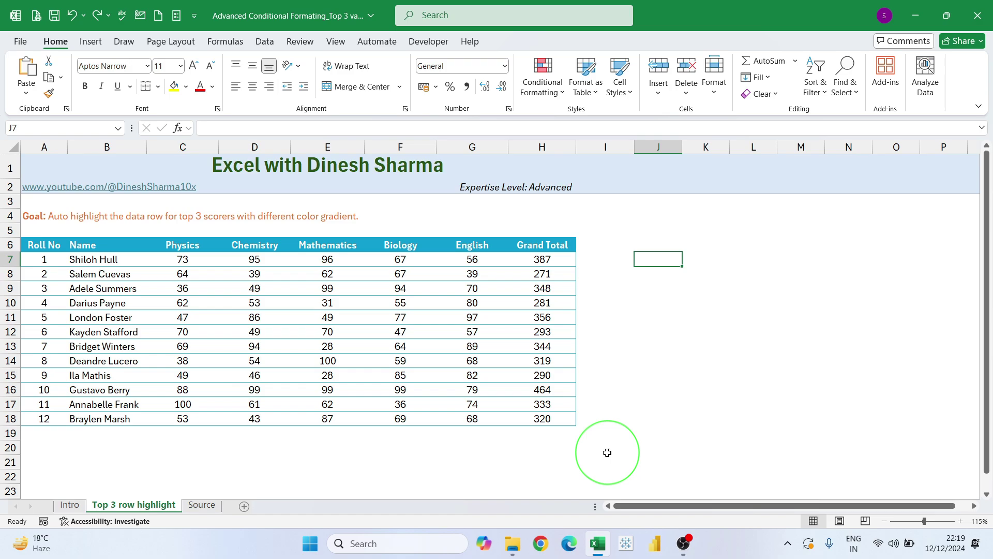
text(=l)
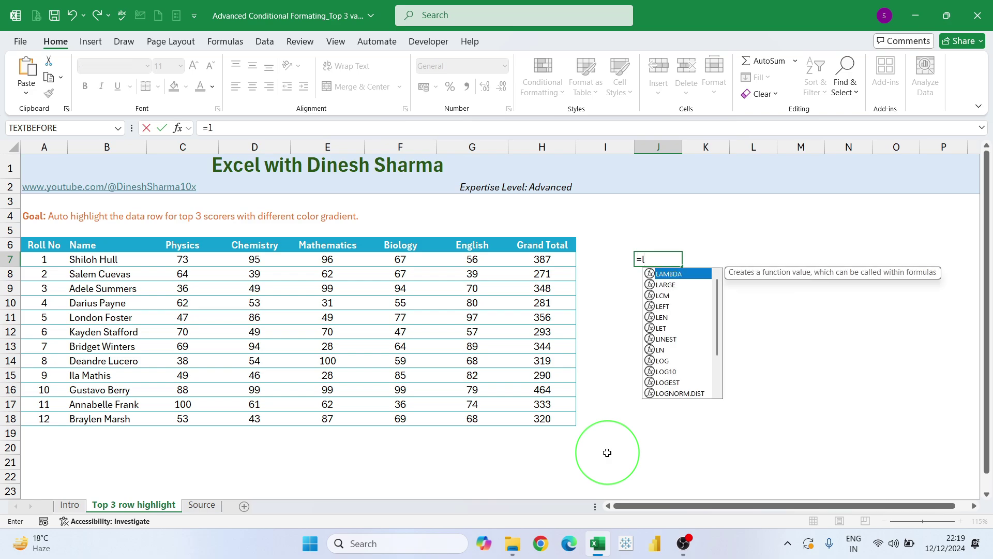
text(ar)
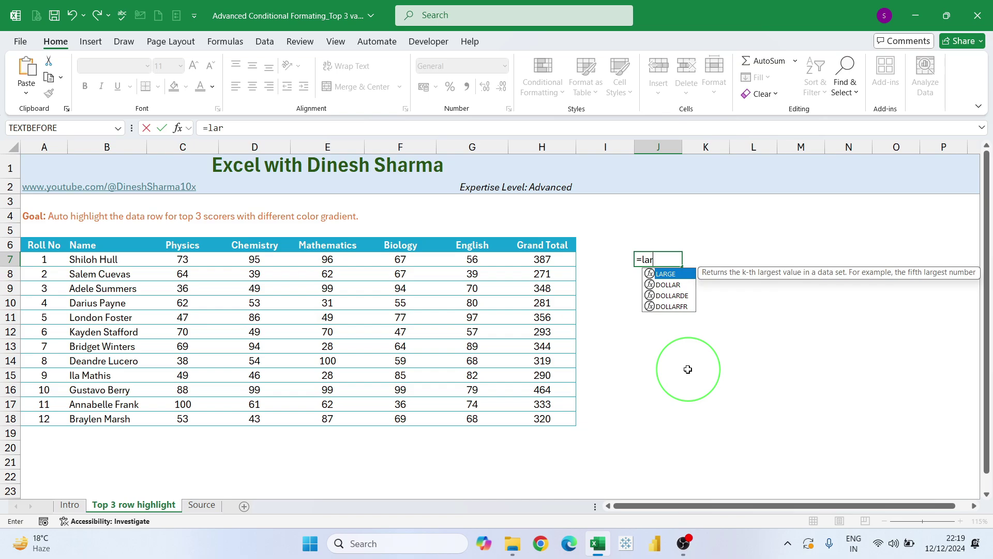
key(Tab)
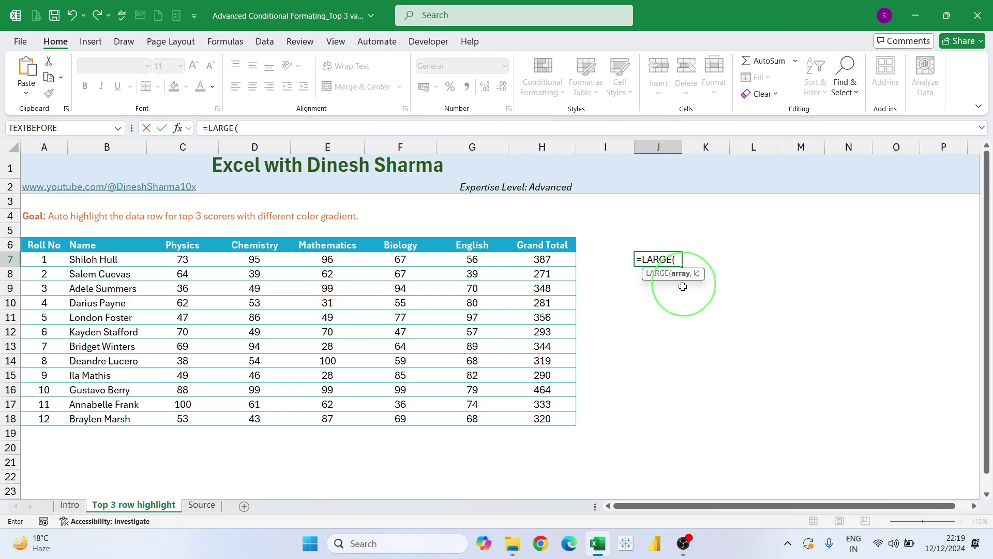
click(555, 259)
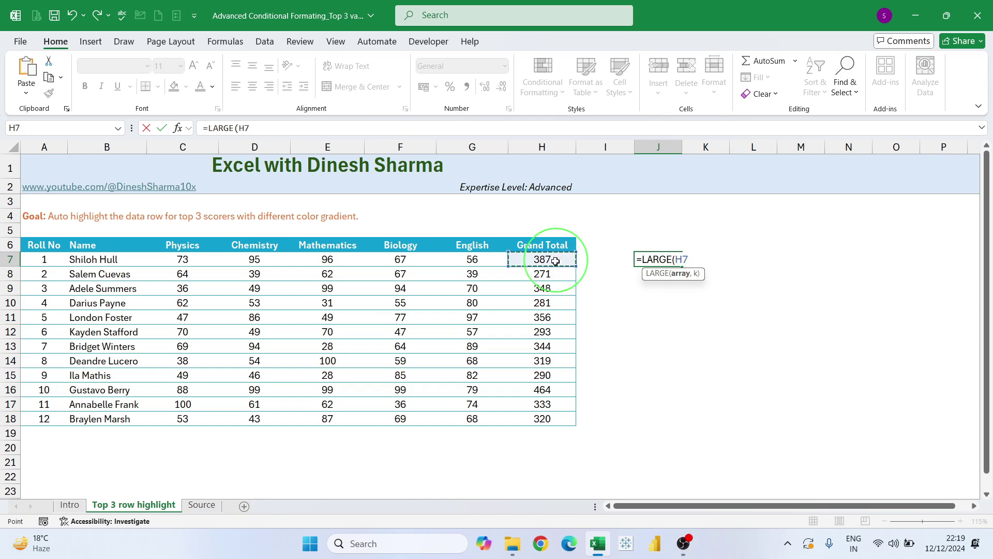
drag(555, 260, 557, 423)
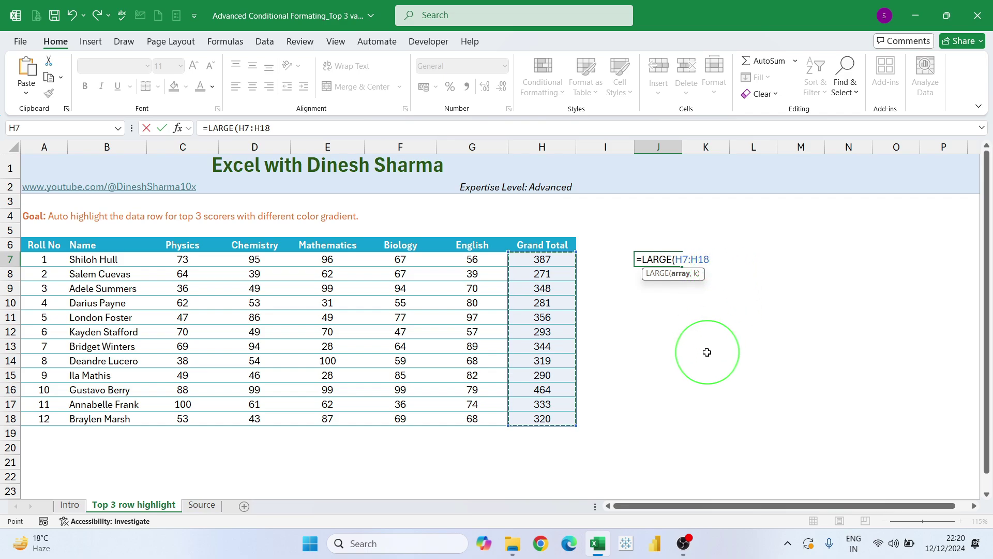
text(,)
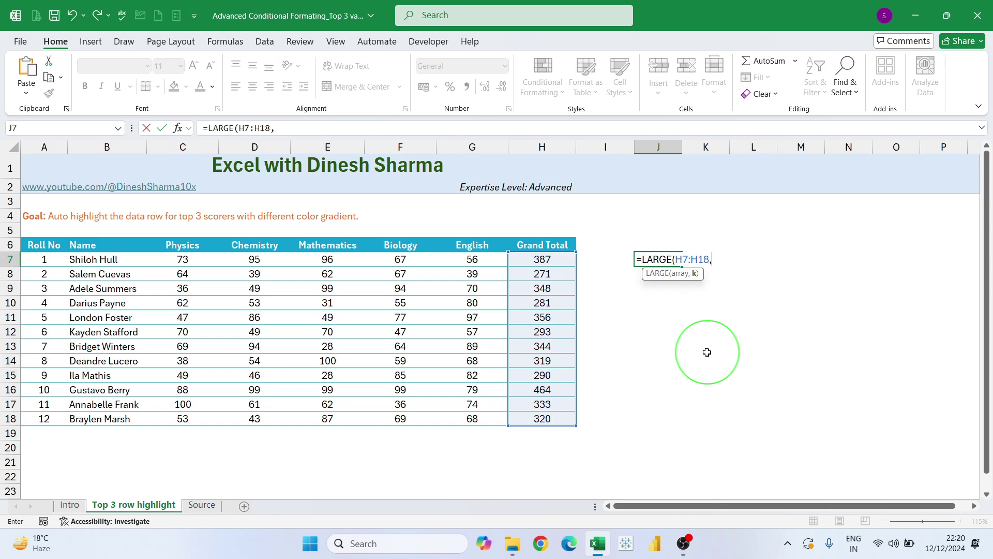
text(1)
text())
key(Return)
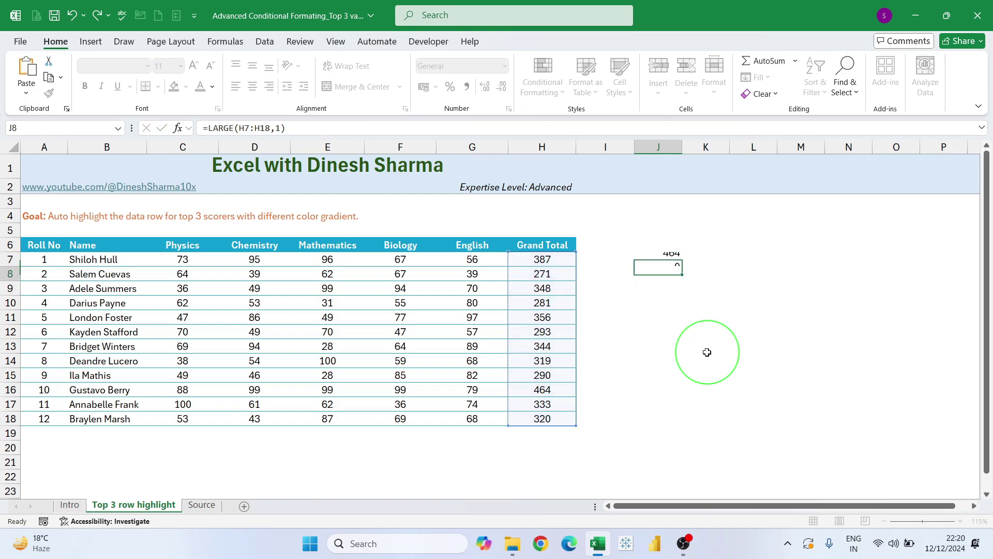
key(Up)
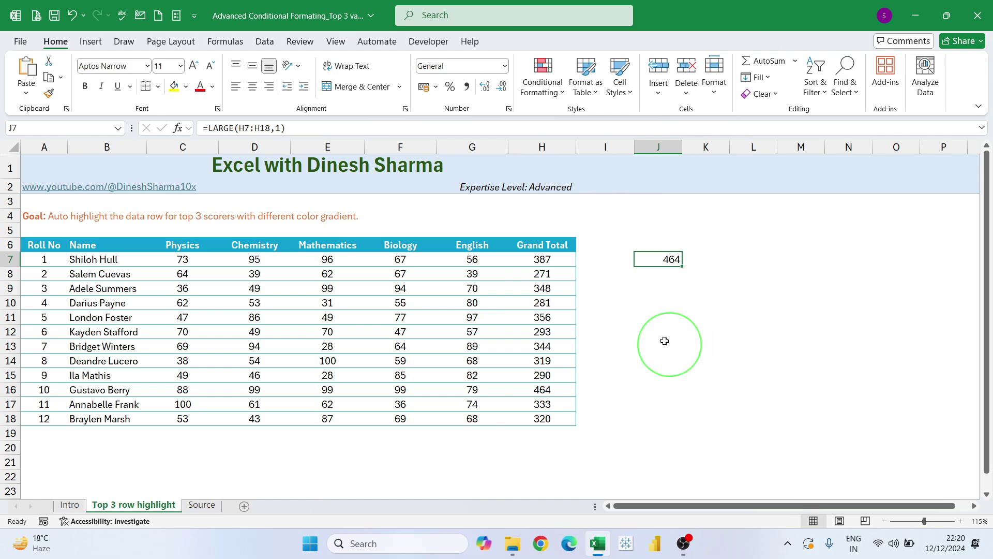
drag(563, 260, 558, 420)
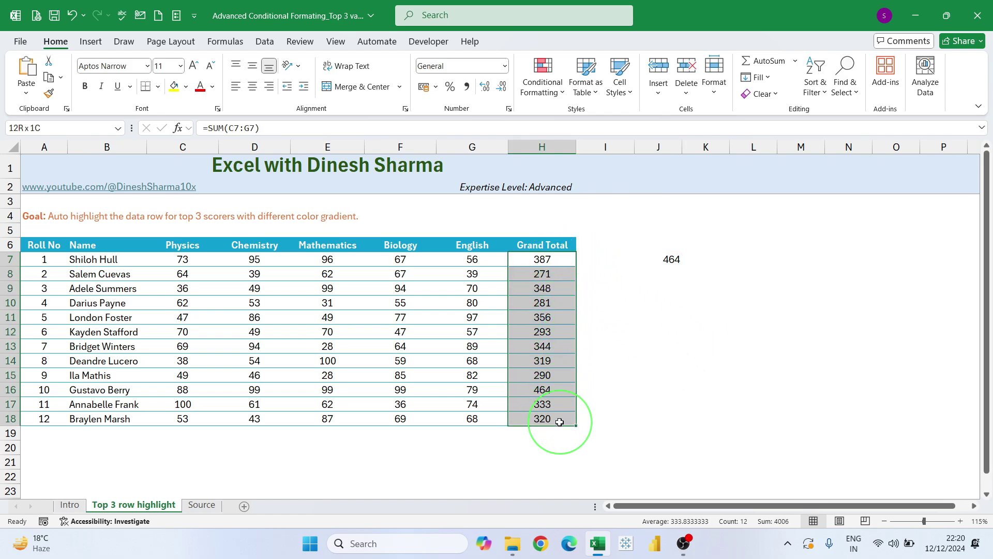
click(678, 261)
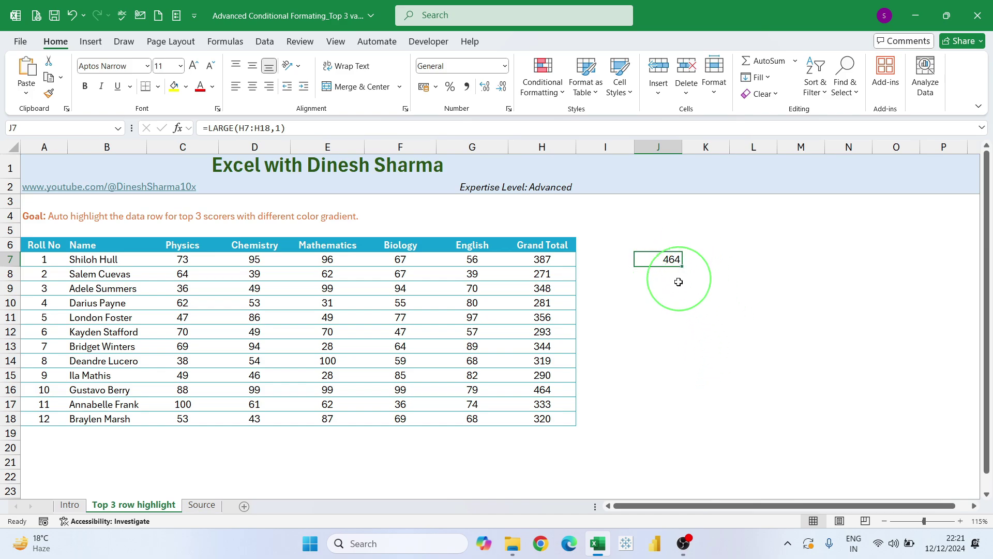
Step: Display J7's formula as text in K7 with the FORMULATEXT function
click(706, 261)
text(=)
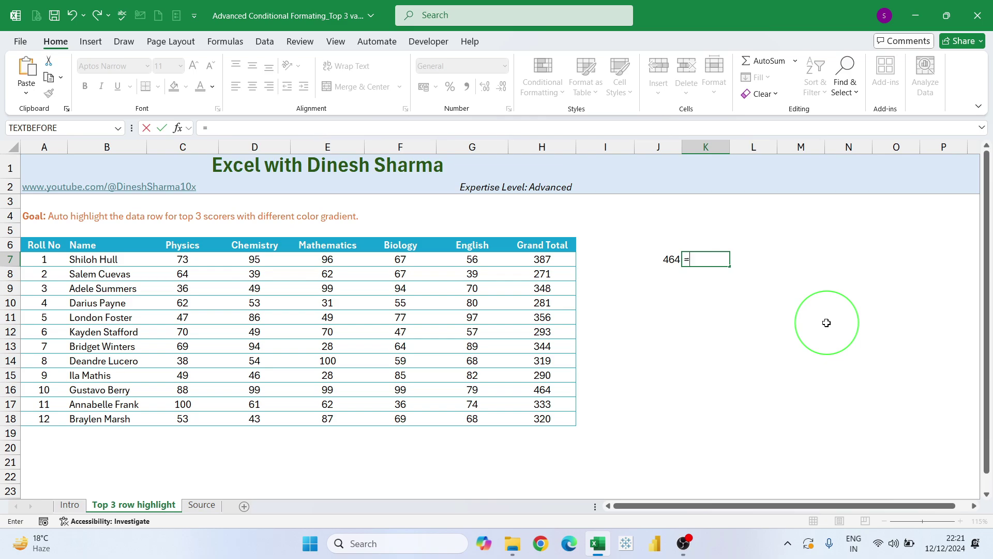
text(form)
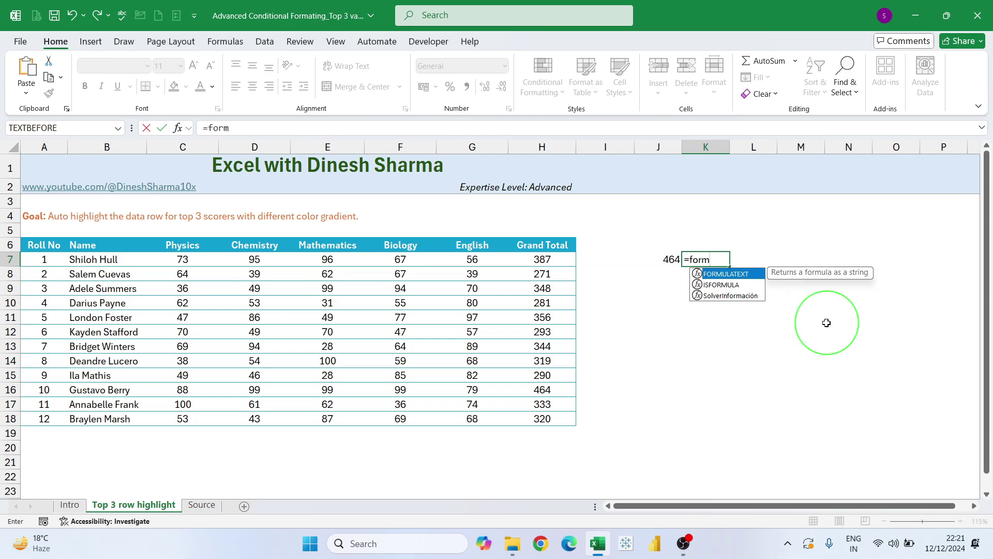
key(Tab)
text(J7)
key(Return)
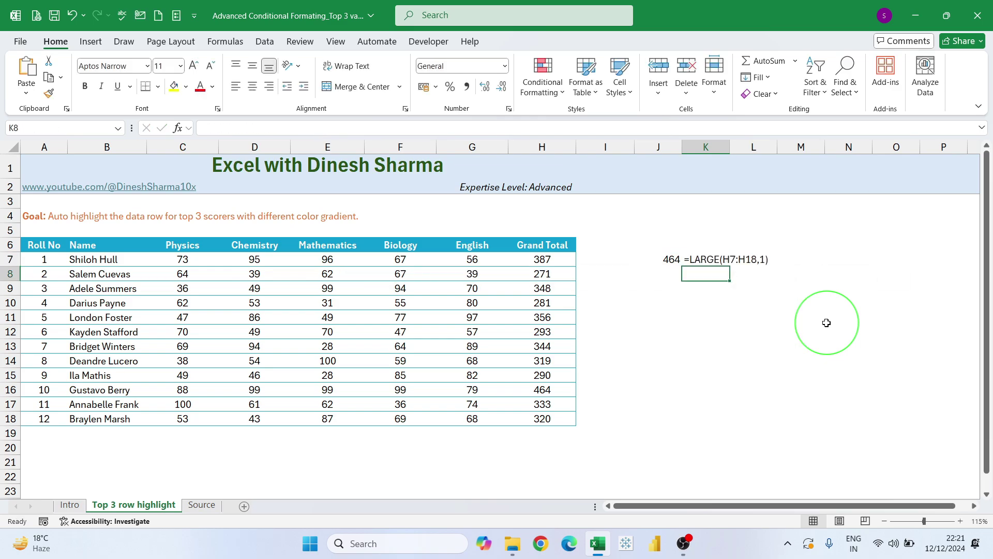
key(Down)
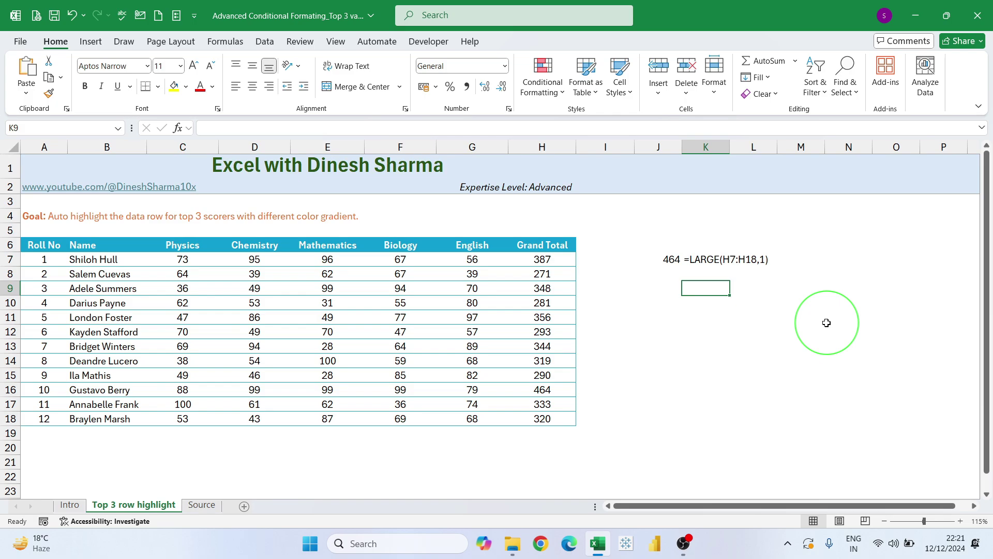
Step: Fill the LARGE formula from J7 and the formula text from K7 down into row 8
click(673, 273)
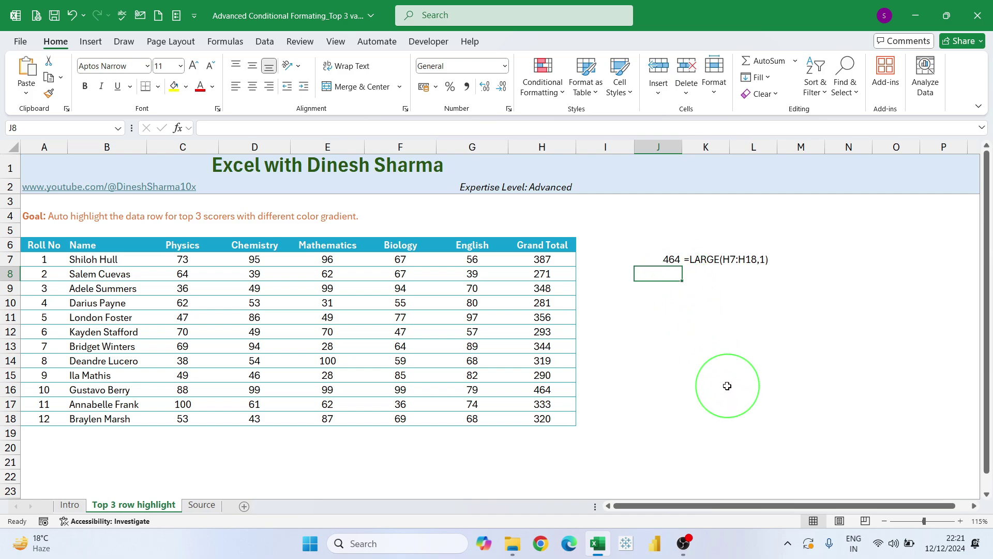
click(670, 259)
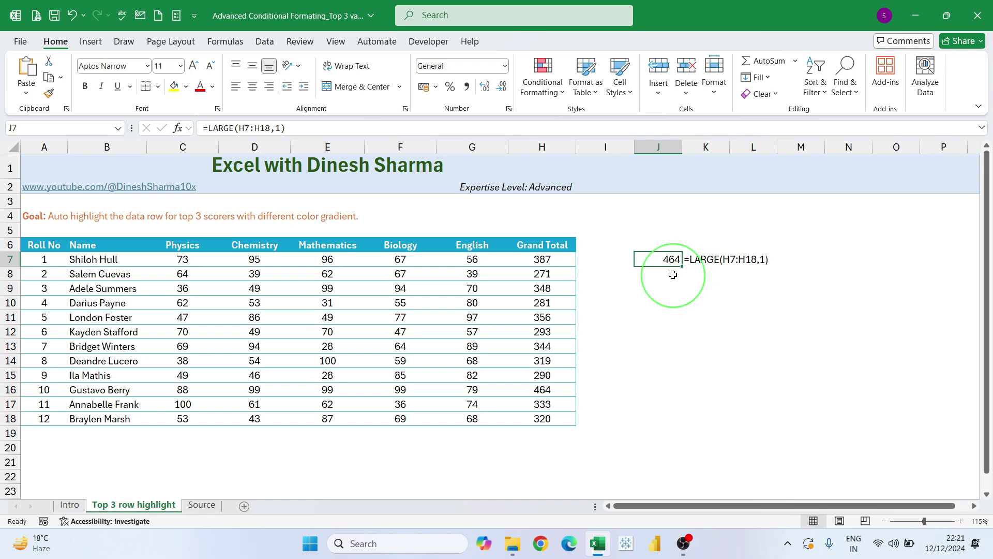
key(Down)
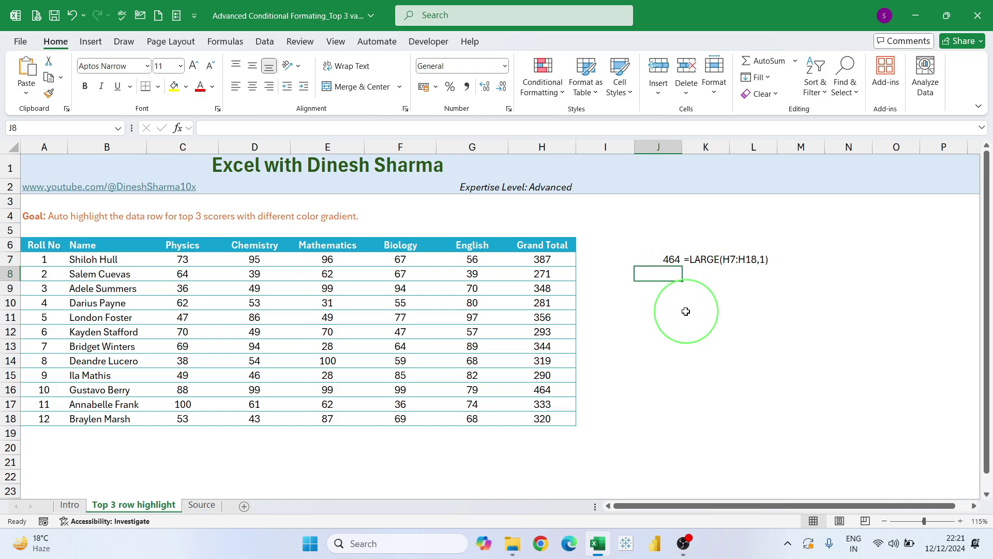
key(ctrl+d)
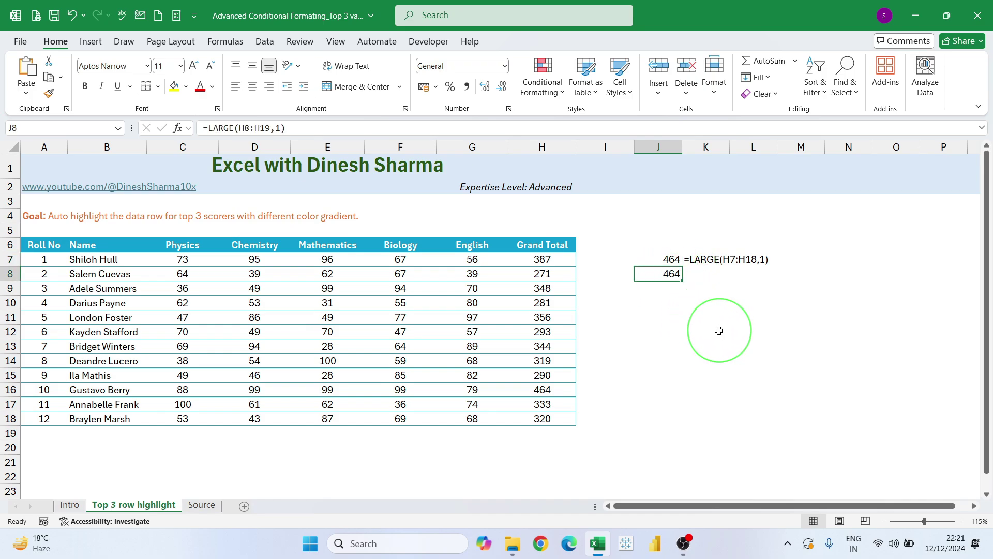
key(Right)
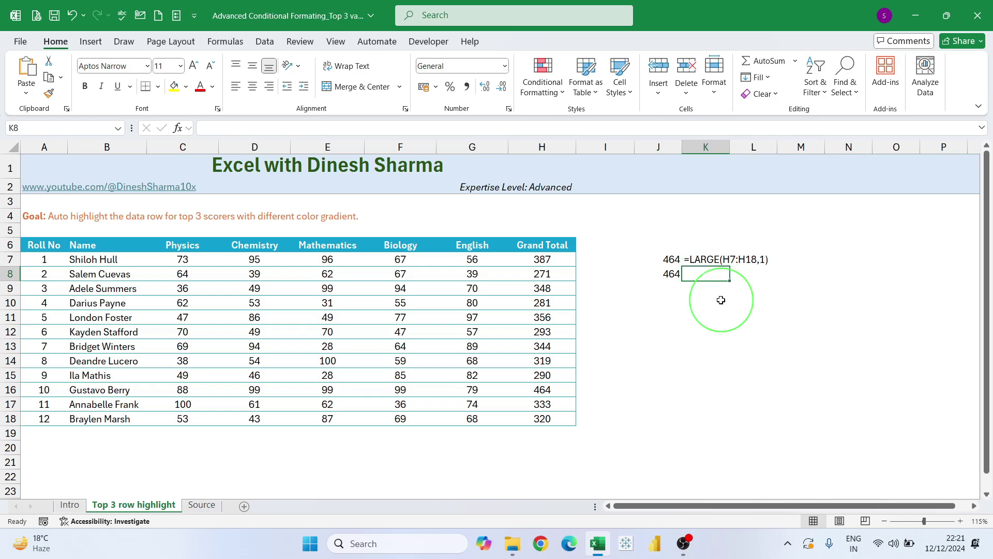
key(ctrl+d)
click(758, 331)
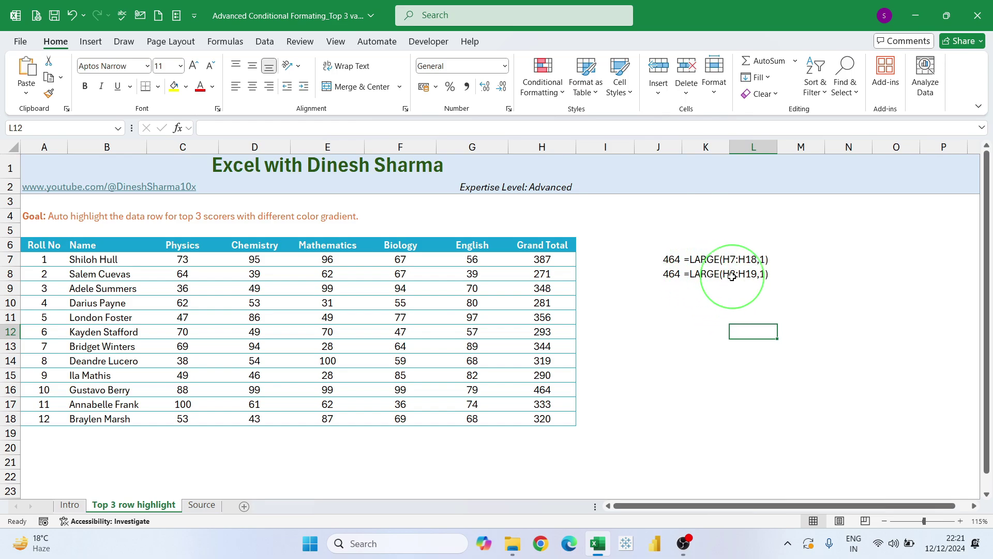
Step: Check which Grand Total cells the copied LARGE formula in J8 refers to
click(669, 274)
key(F2)
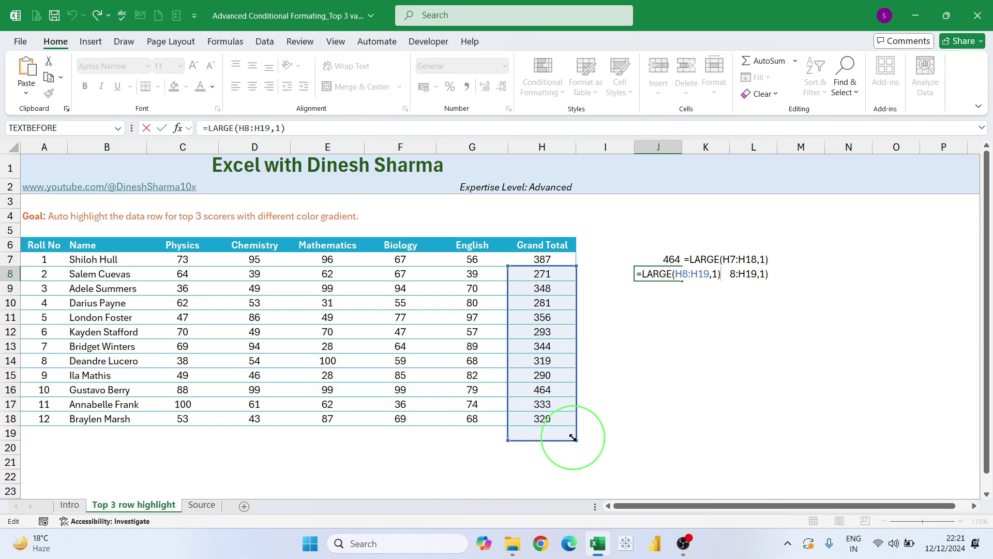
key(Escape)
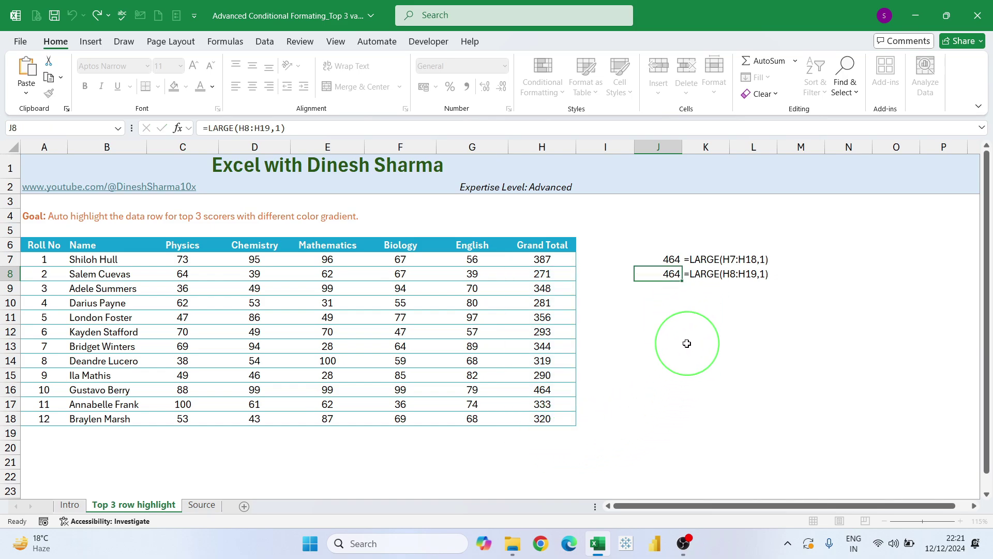
Step: Lock the range in J7's LARGE formula as $H$7:$H$18 and fill the formula down into J8
click(669, 259)
key(F2)
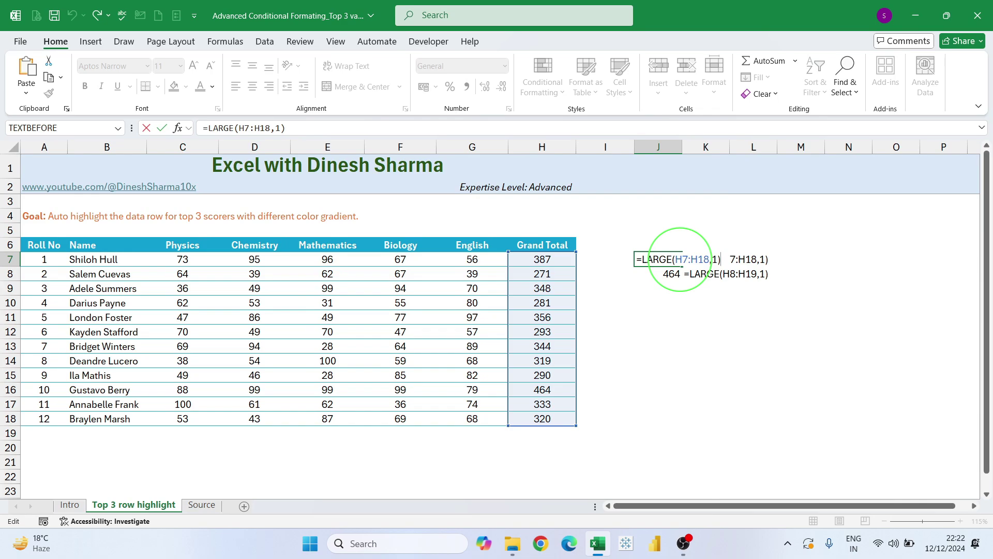
click(681, 258)
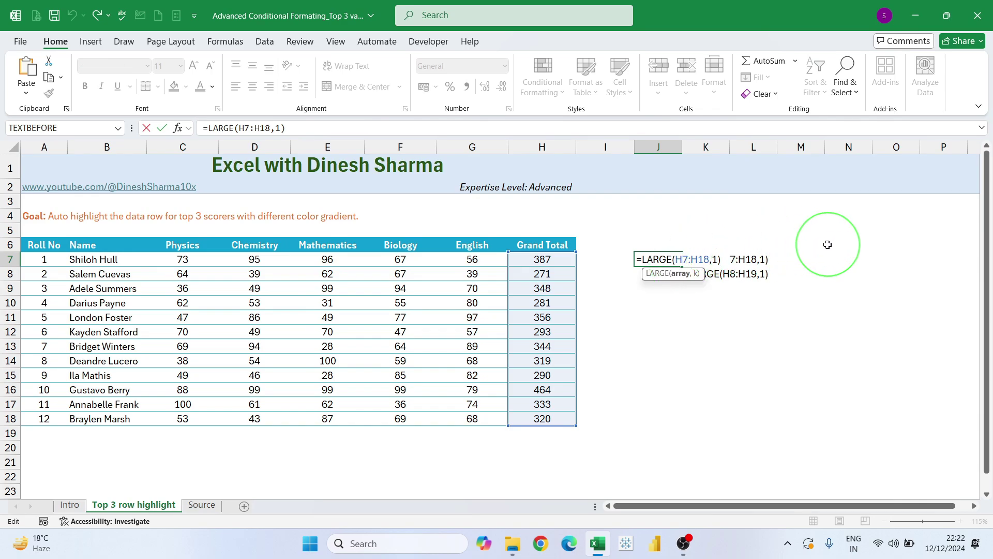
key(F4)
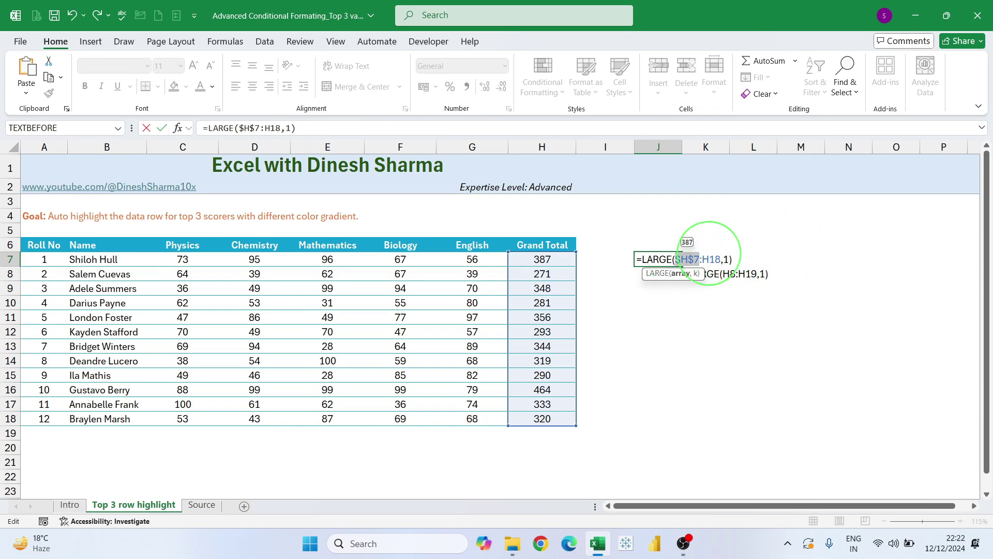
click(710, 259)
key(F4)
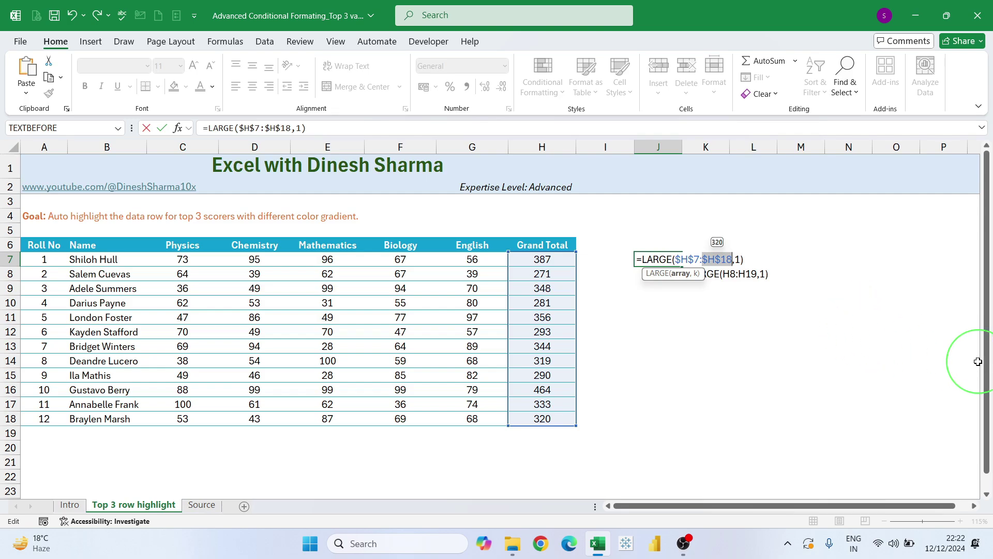
key(Return)
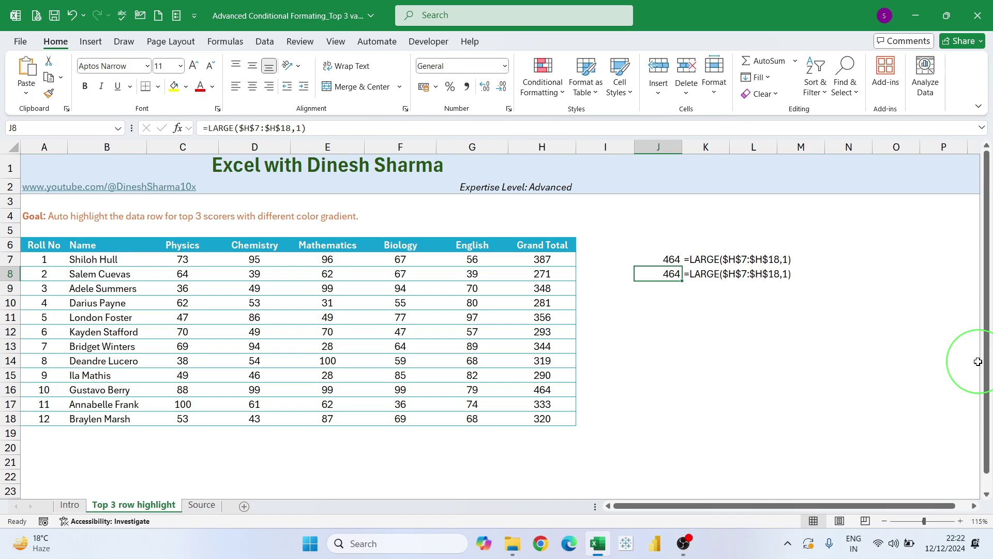
Step: Fill the LARGE formula and its FORMULATEXT display down from row 8 into J9 and K9
click(672, 288)
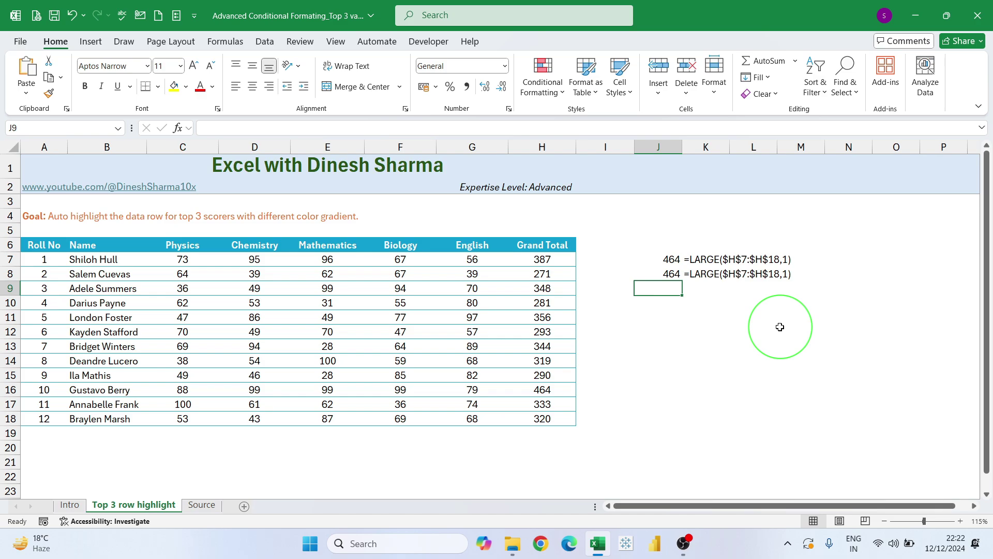
key(ctrl+d)
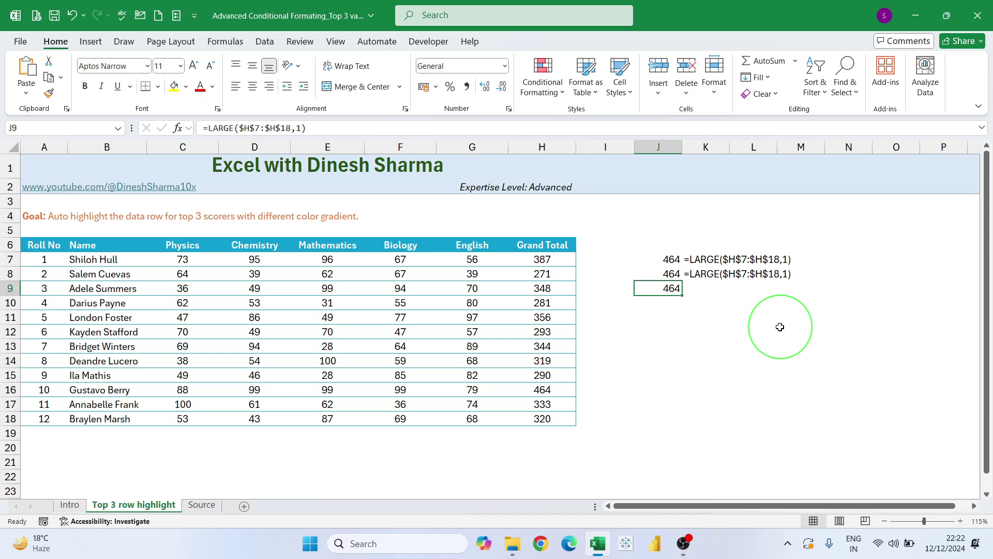
click(709, 327)
click(709, 289)
key(ctrl+d)
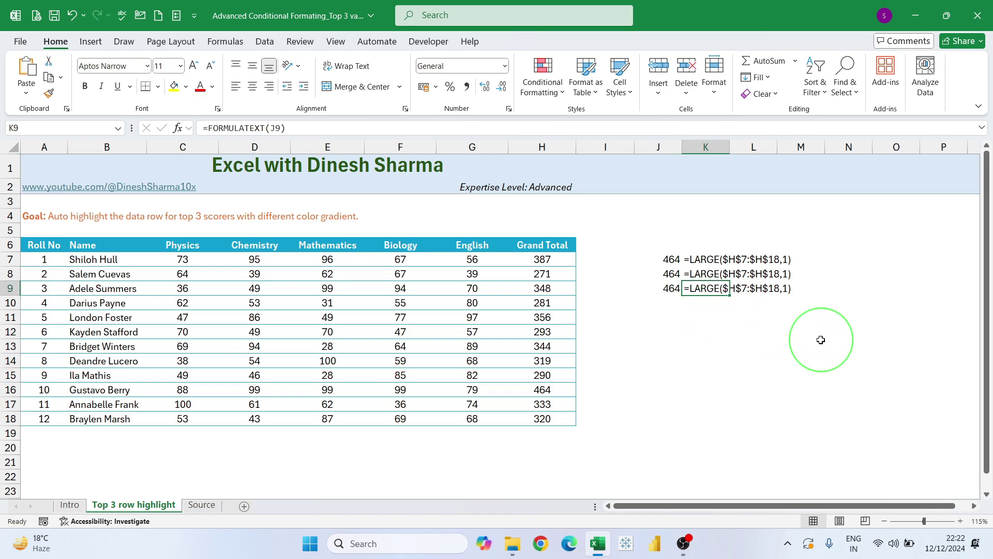
click(803, 361)
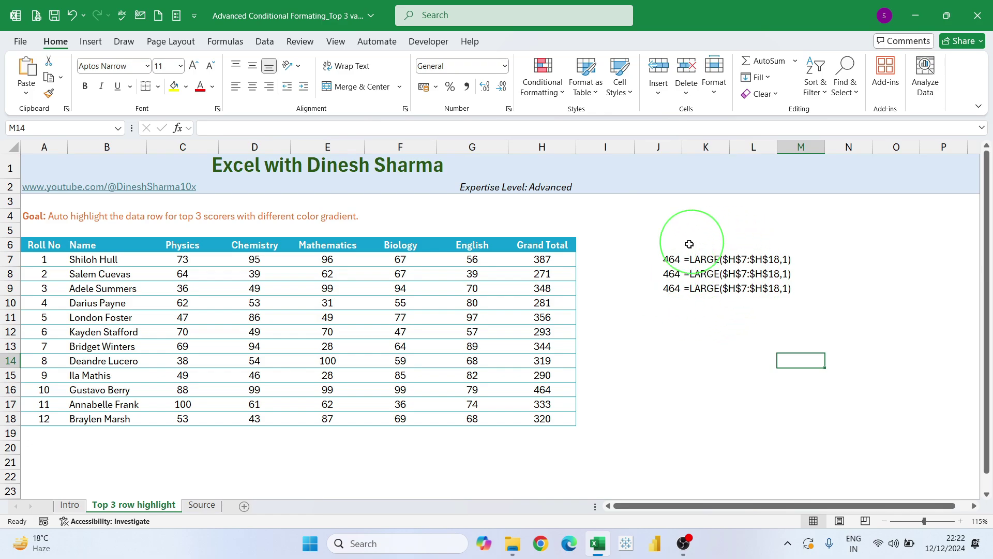
Step: Change J8's formula to =LARGE($H$7:$H$18,2) for the second-highest Grand Total
click(667, 274)
key(F2)
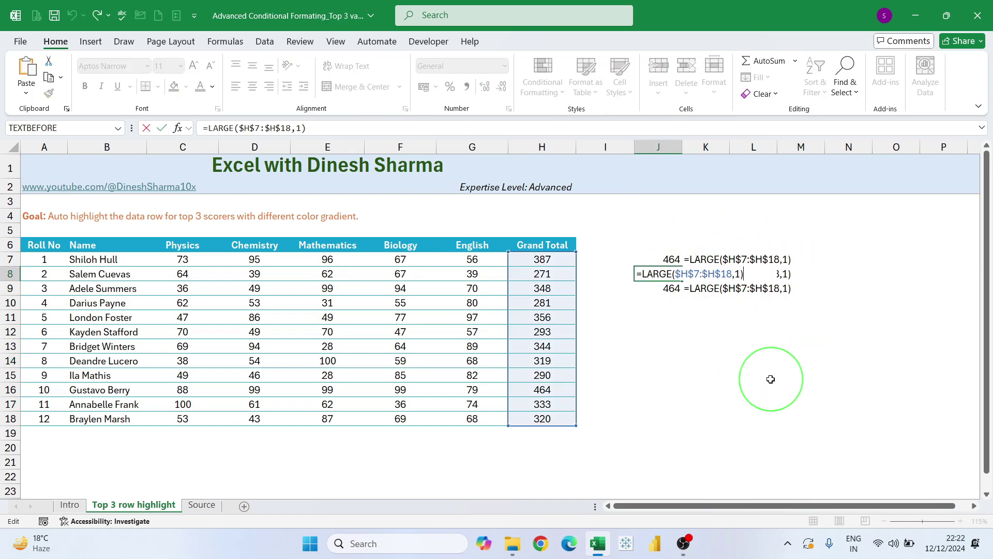
click(735, 274)
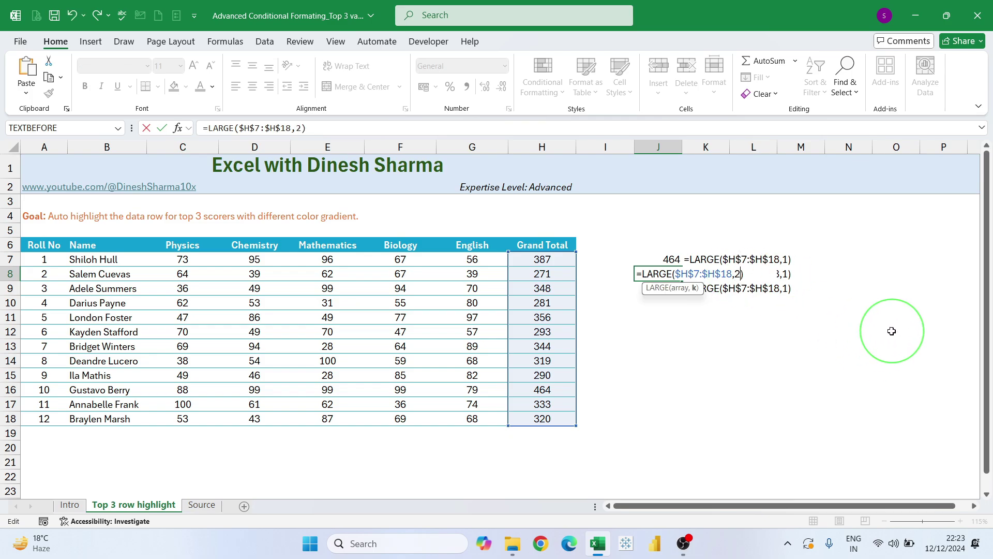
key(Return)
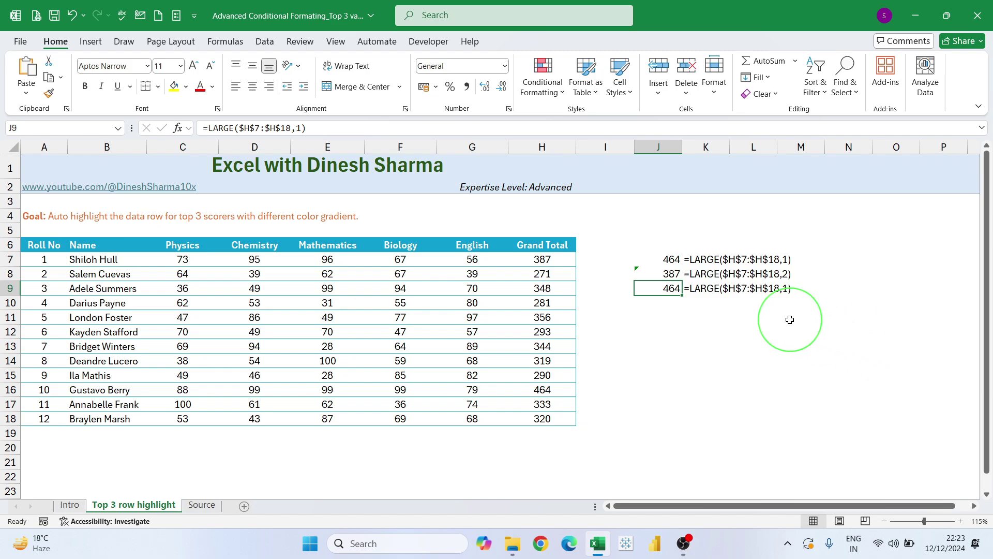
Step: Change J9's formula to =LARGE($H$7:$H$18,3) for the third-highest Grand Total
key(F2)
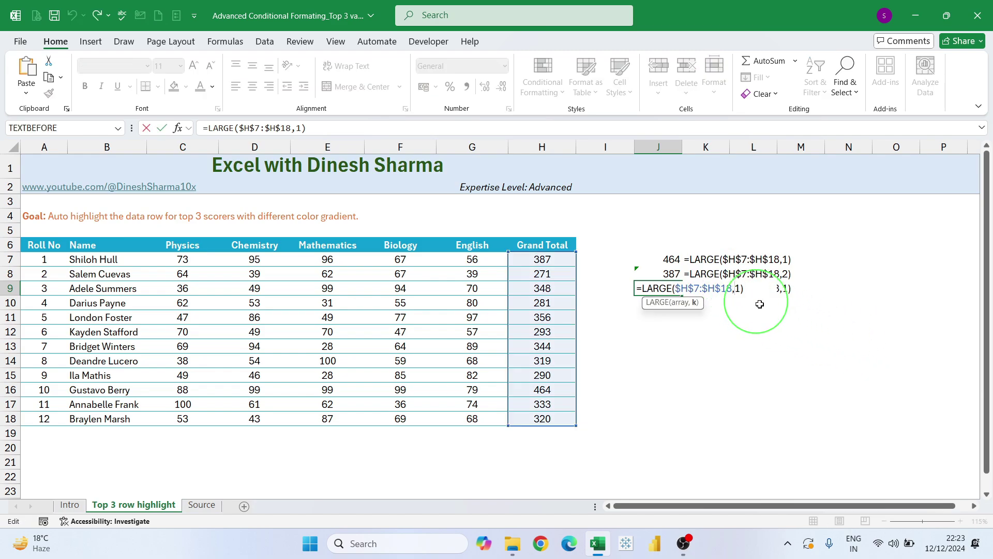
key(Left)
key(Left)
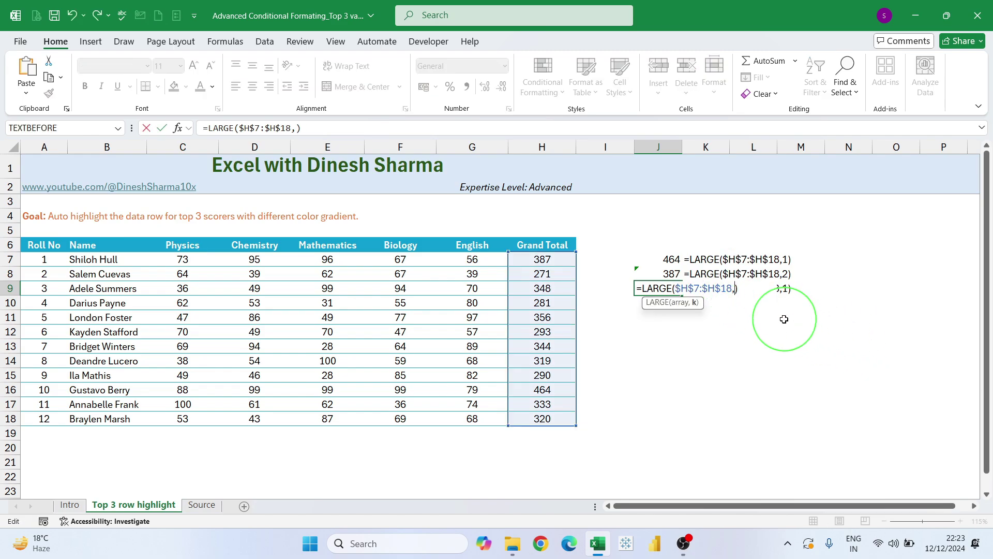
key(Return)
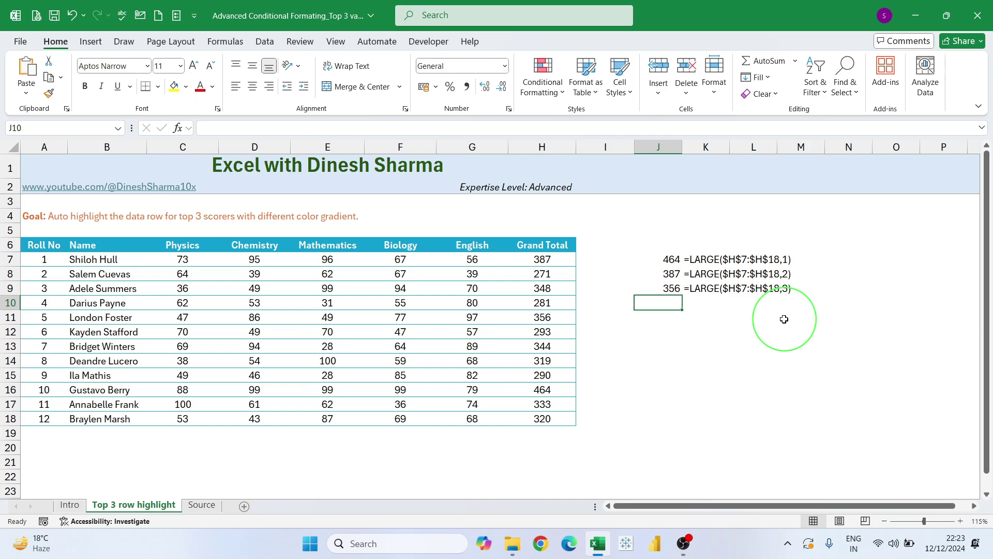
click(766, 348)
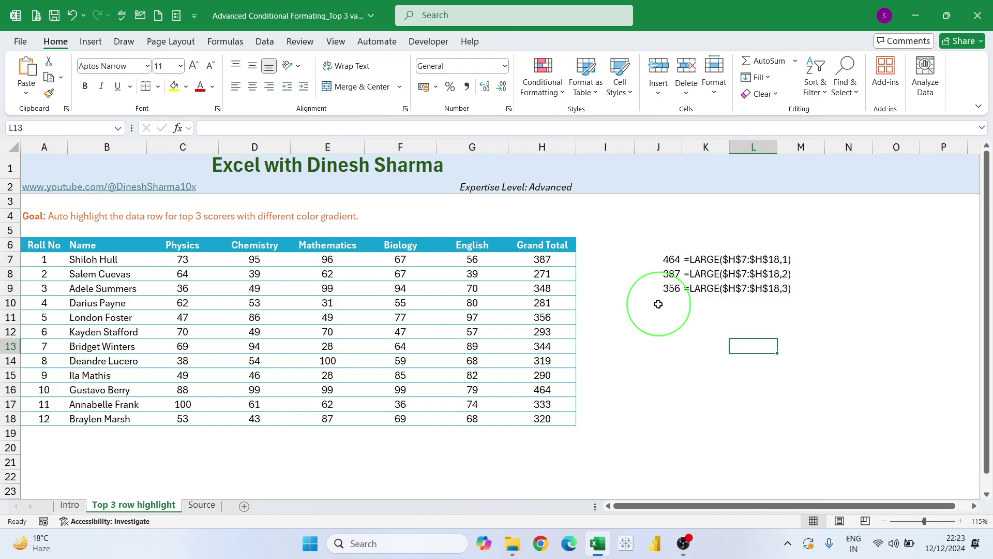
click(613, 261)
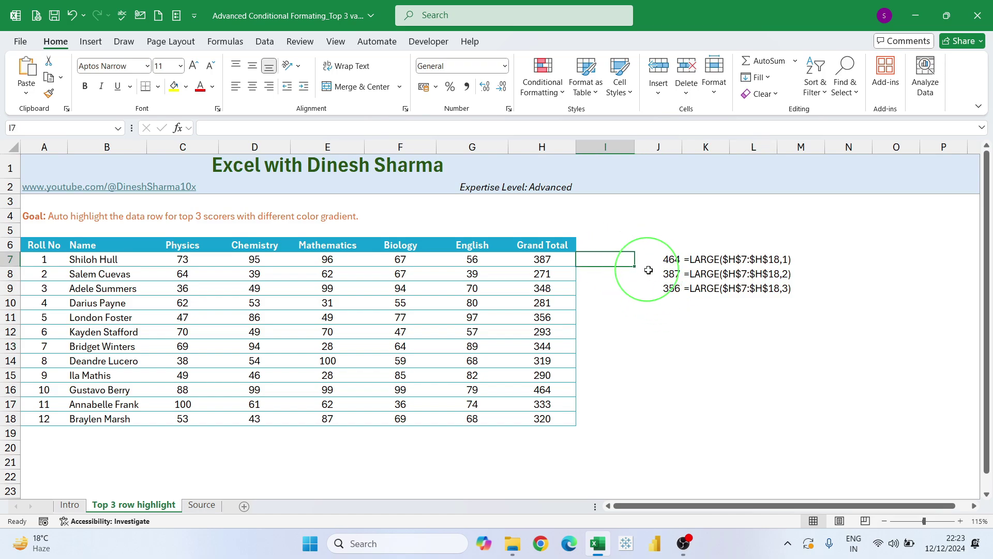
click(559, 258)
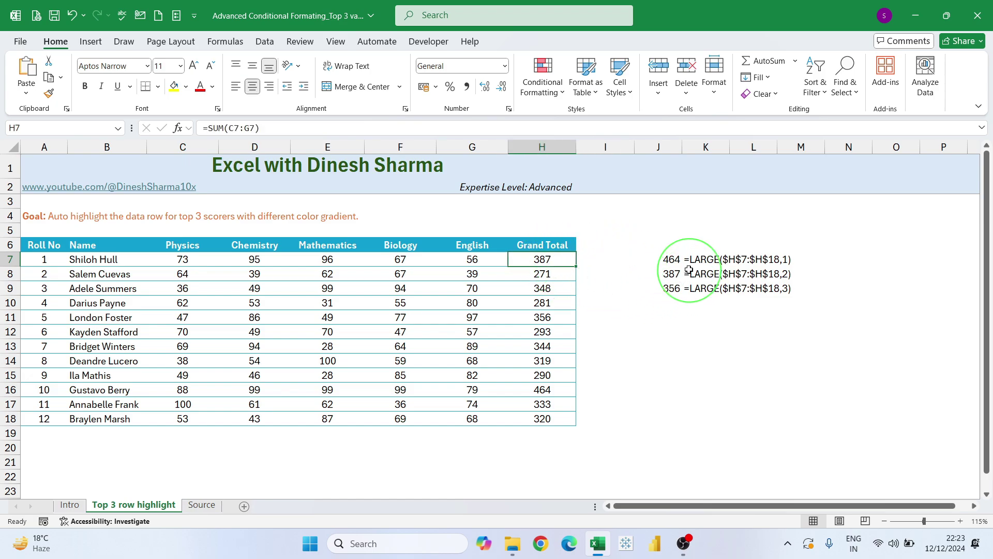
click(667, 260)
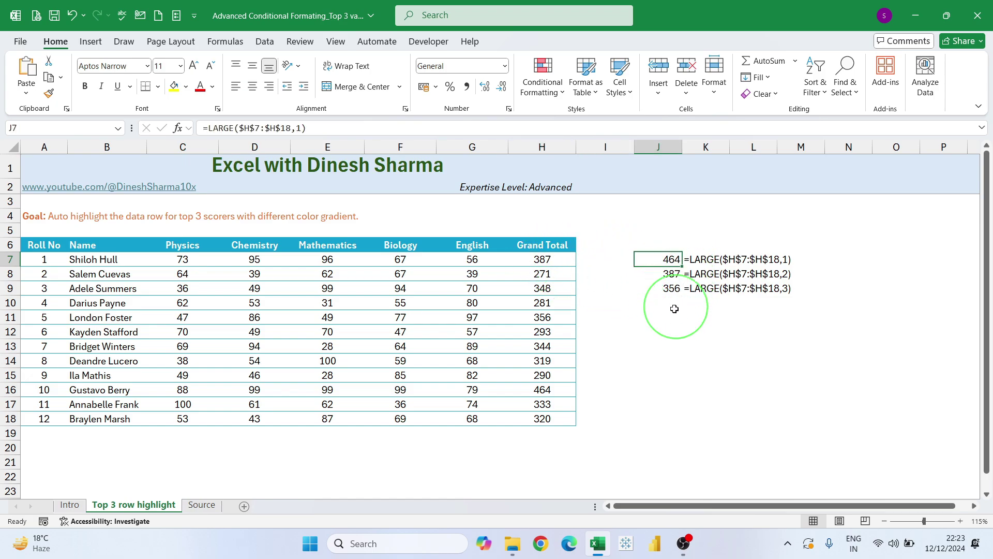
click(555, 275)
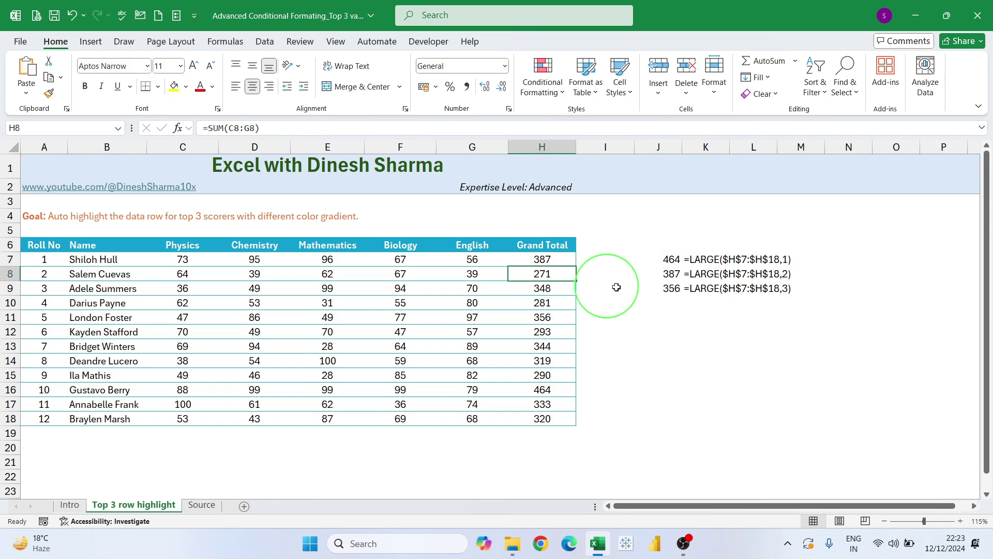
click(665, 274)
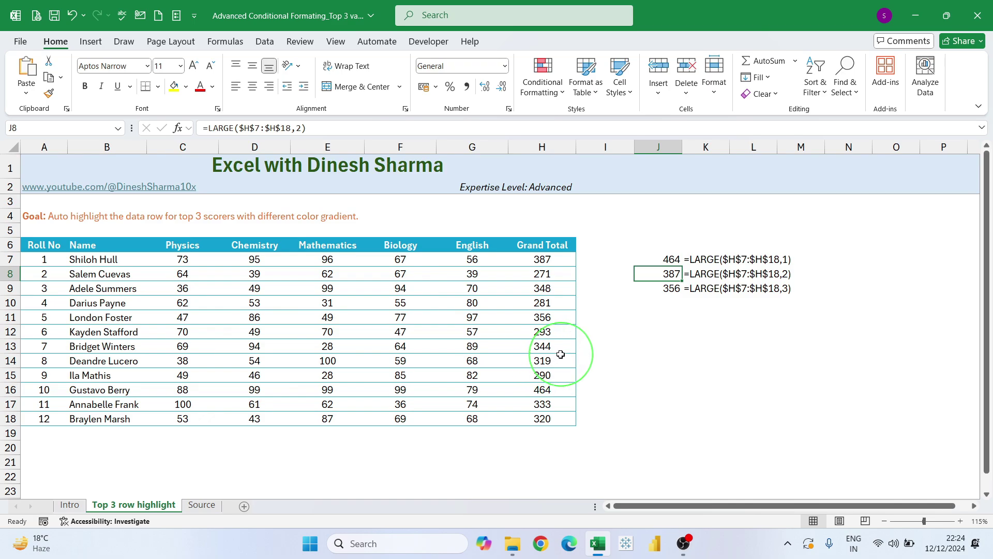
Step: Move the LARGE helper results from J7:J9 to K13:K15 and their formula texts from K7:K9 to L13:L15
click(664, 347)
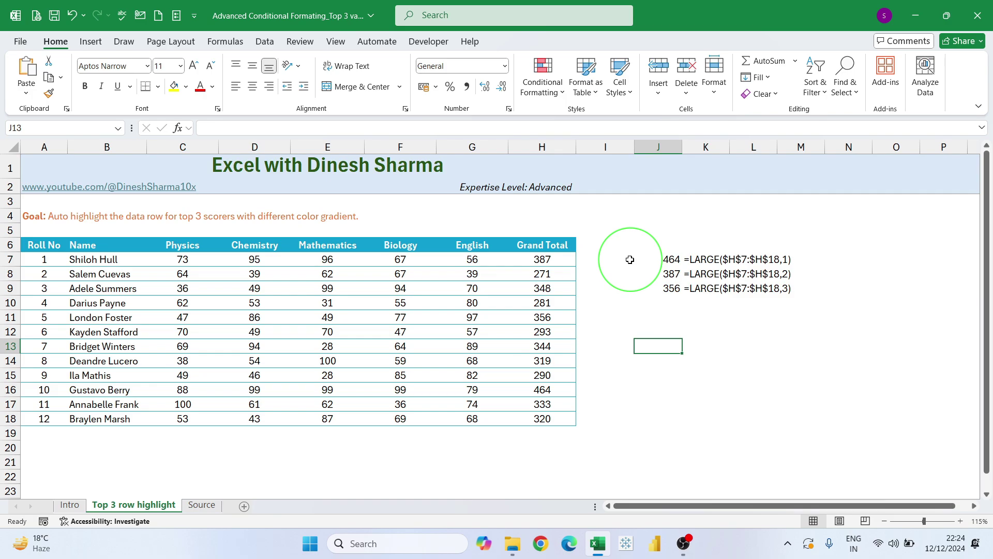
drag(666, 259, 706, 376)
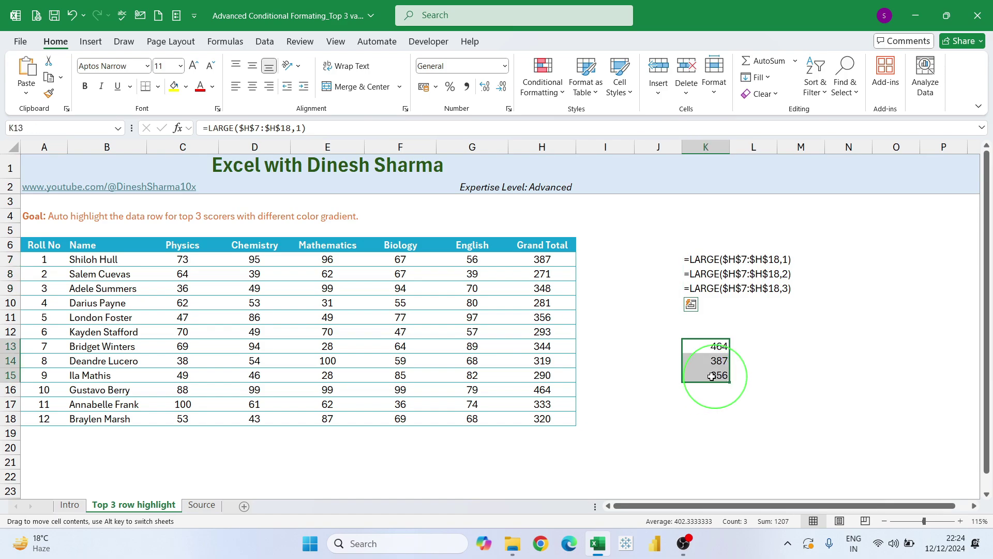
drag(708, 260, 769, 381)
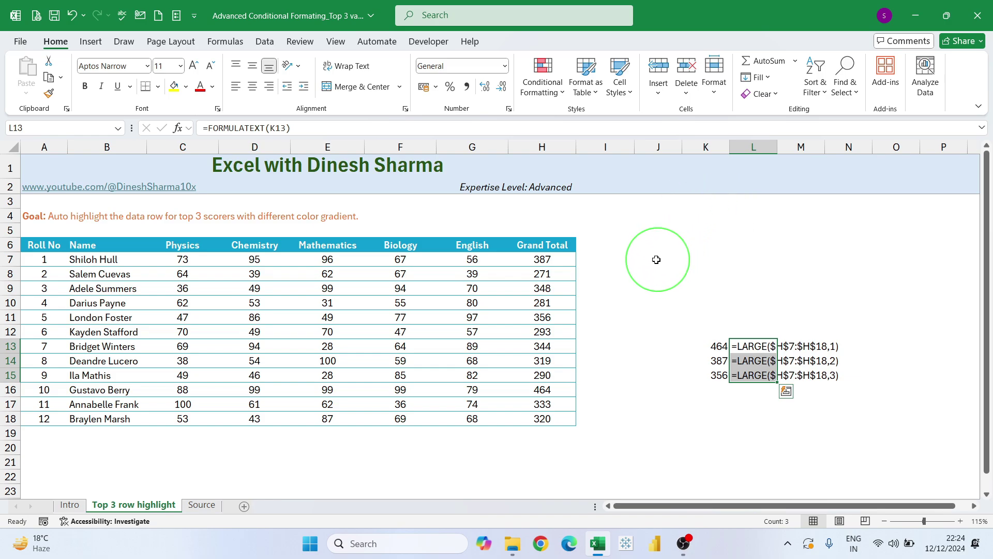
Step: Enter =IF(H7=LARGE($H$7:$H$18,1),1,0) in I7 to flag the highest Grand Total with 1
click(623, 261)
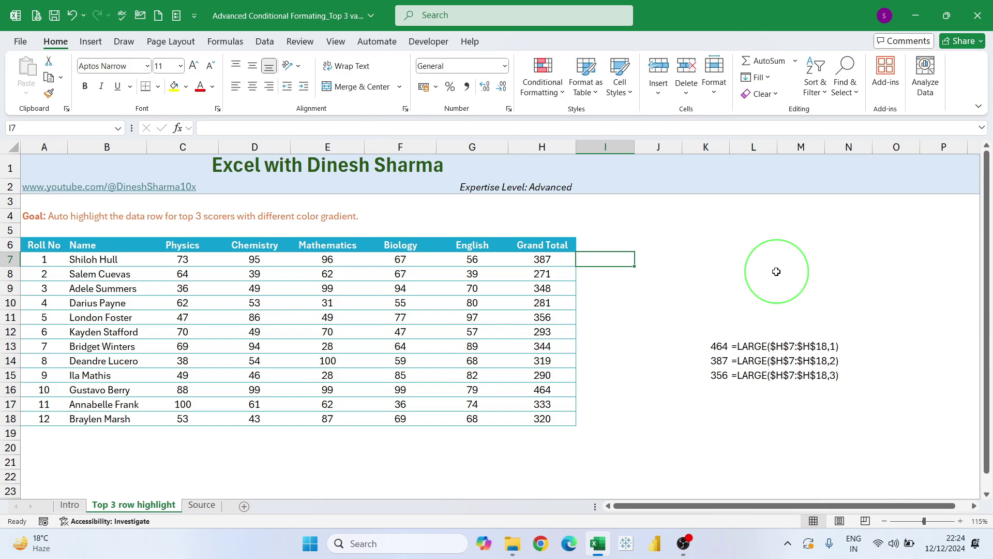
text(=)
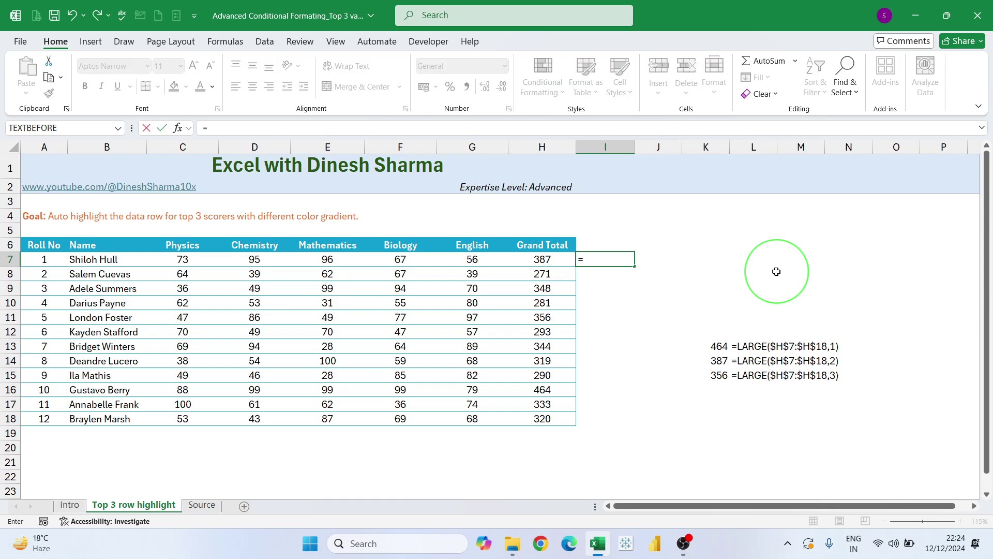
text(IF()
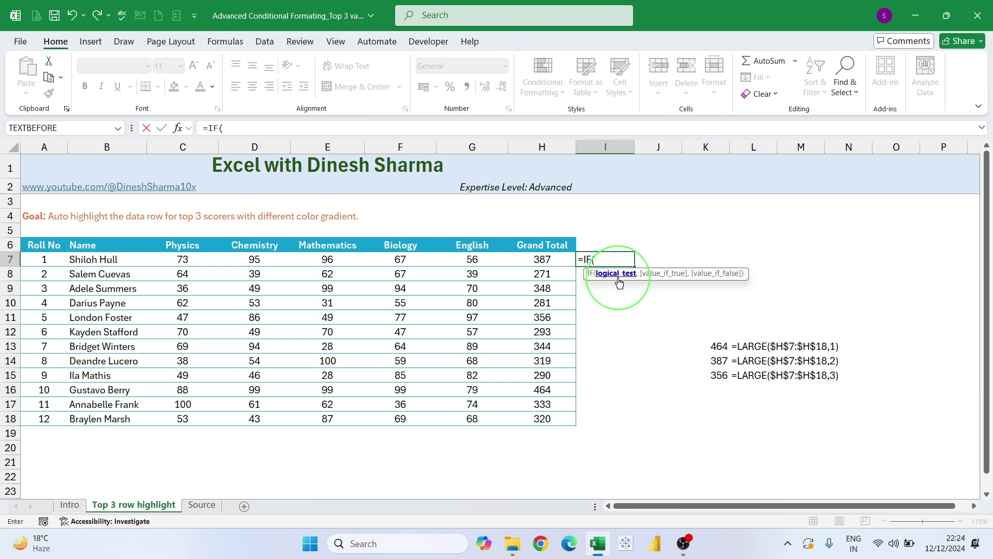
click(546, 259)
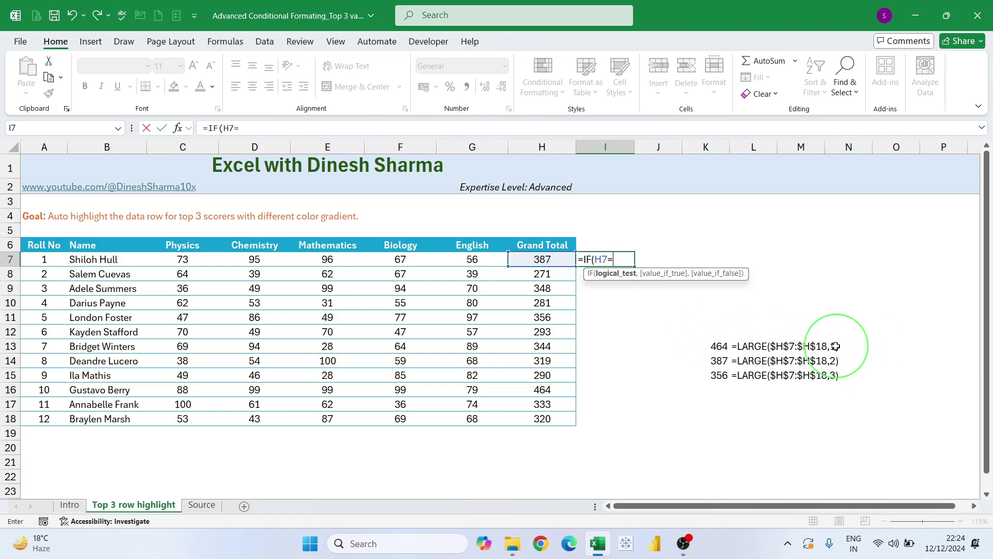
text(Large()
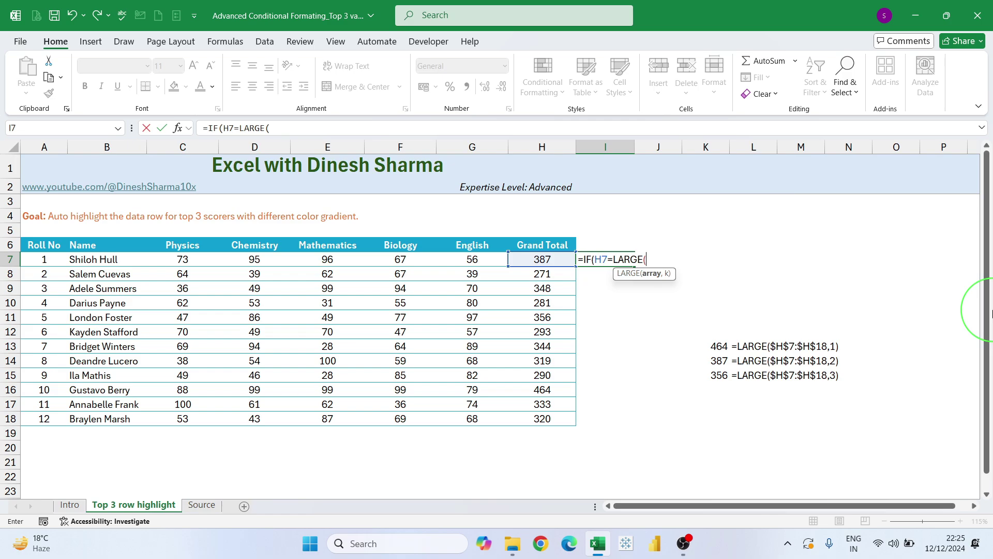
drag(540, 257, 550, 418)
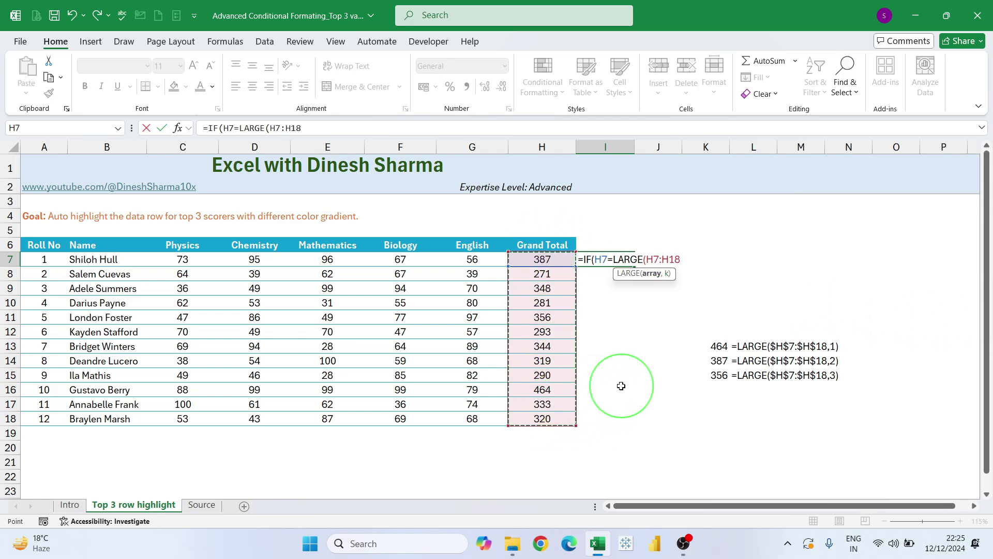
key(F4)
text(,)
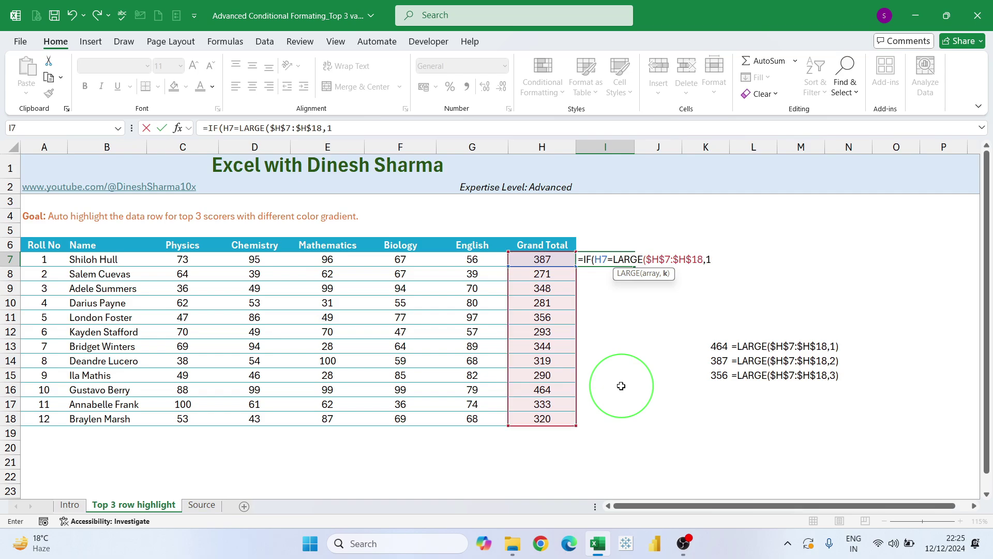
text(1),1,0)
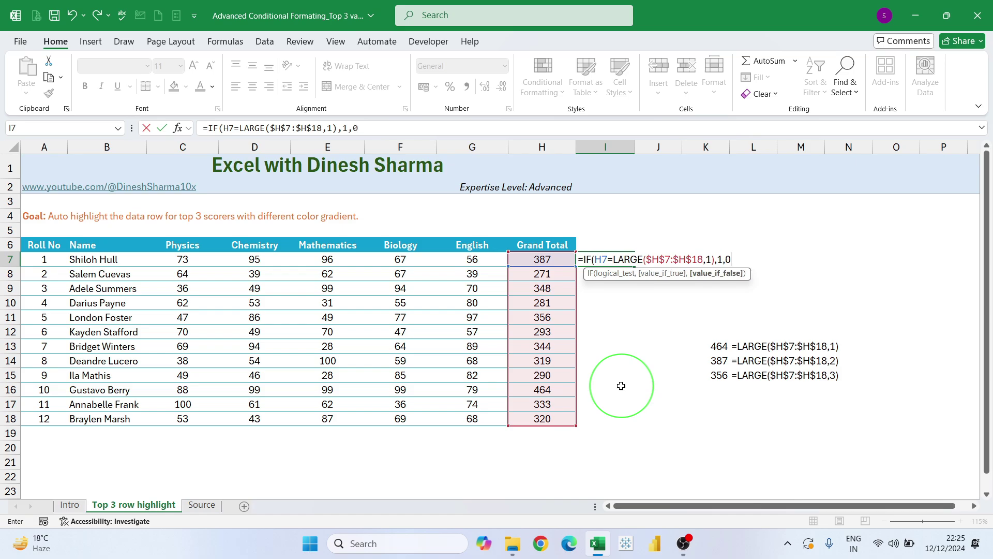
text())
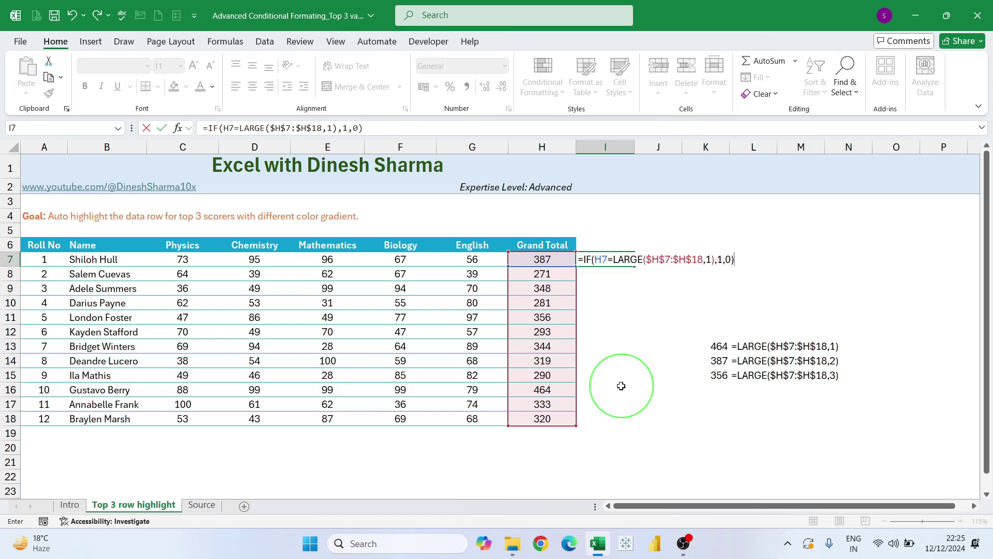
key(Return)
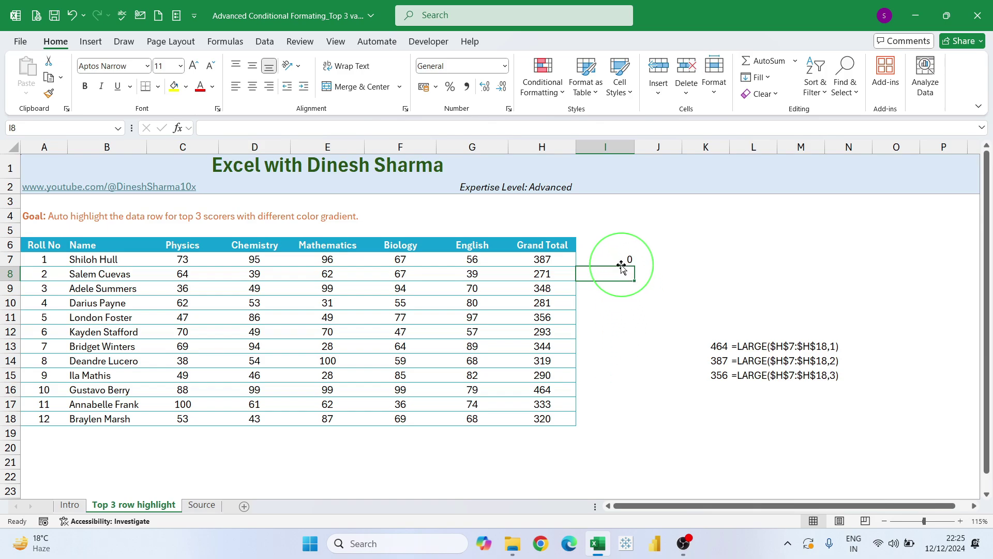
Step: Fill the IF formula from I7 down to I18 and check the flag against the Grand Total in row 16
click(622, 262)
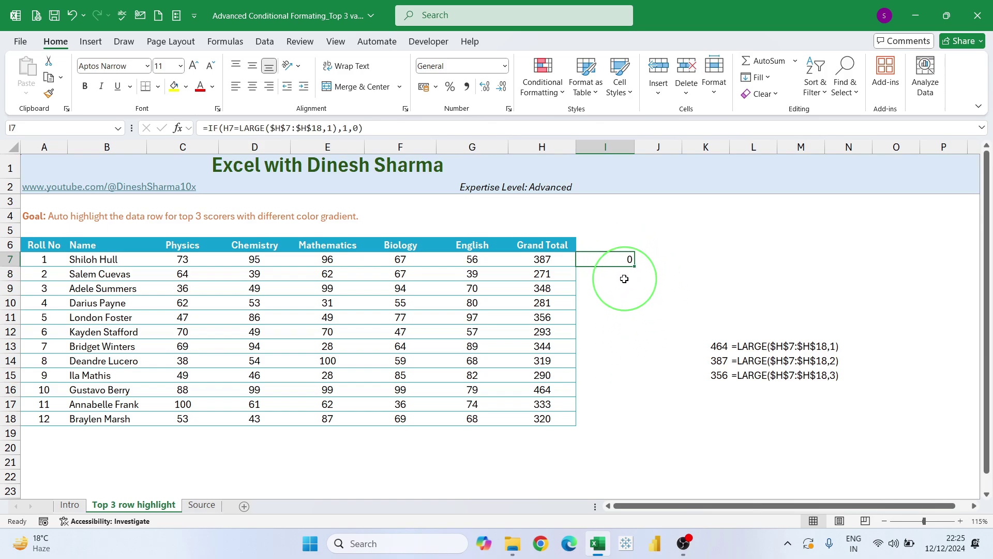
drag(635, 268, 632, 427)
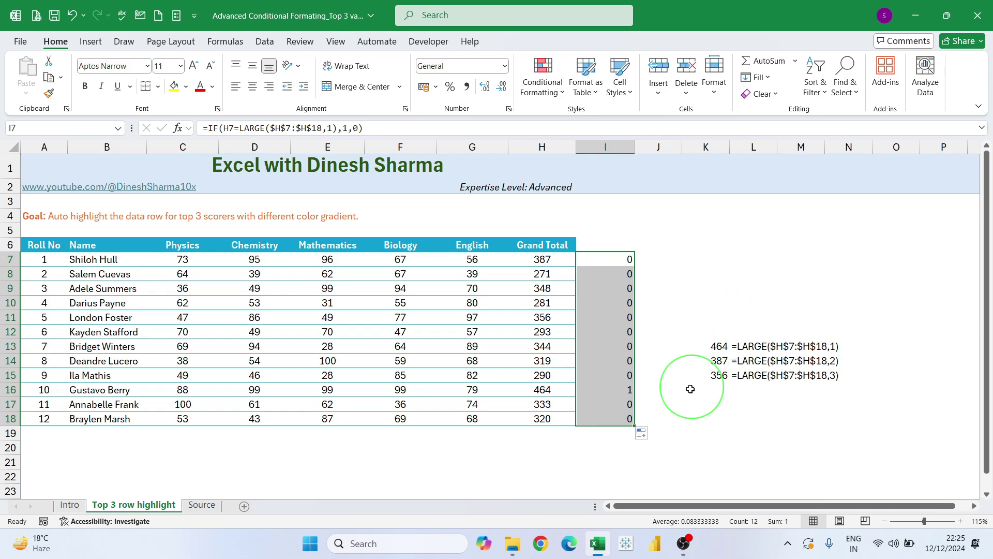
click(622, 390)
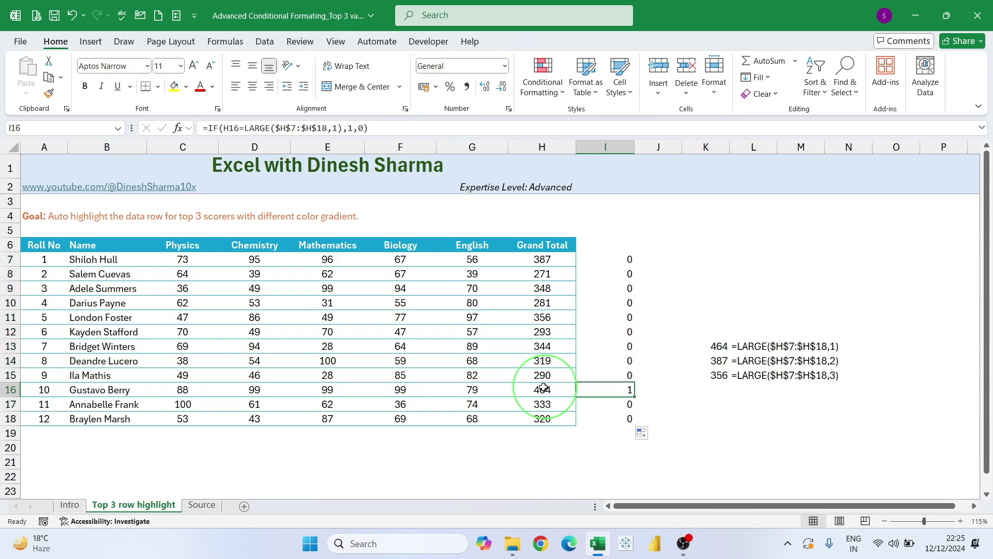
drag(542, 392, 620, 385)
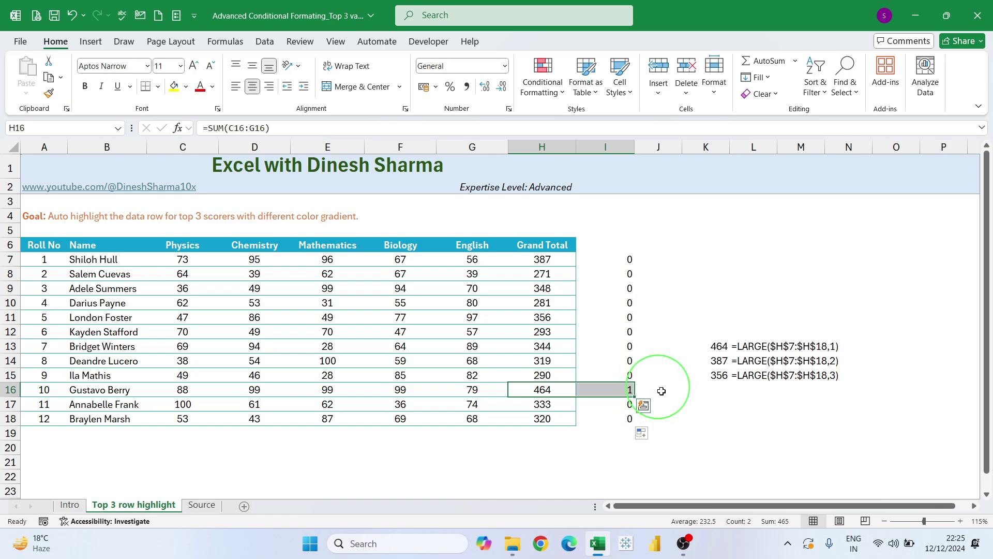
click(744, 435)
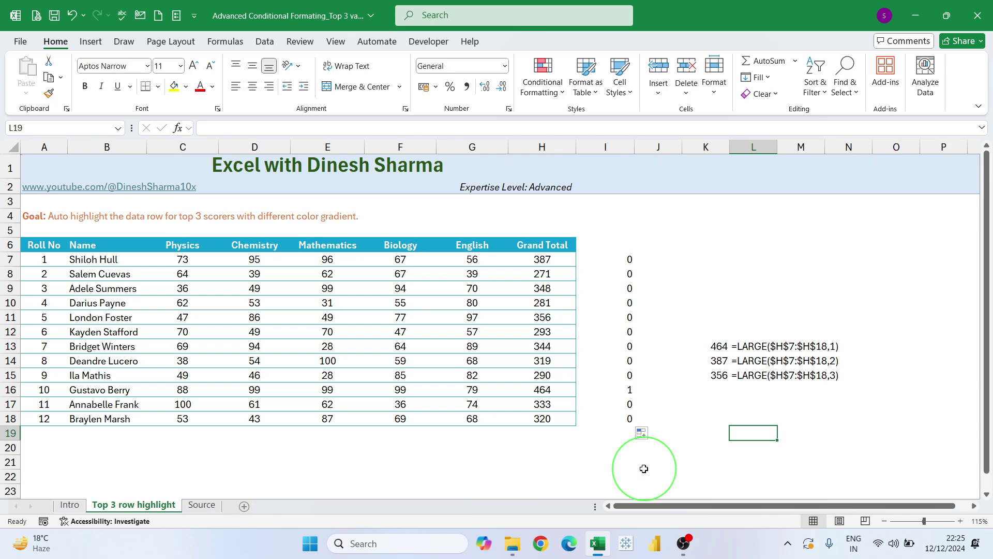
click(619, 395)
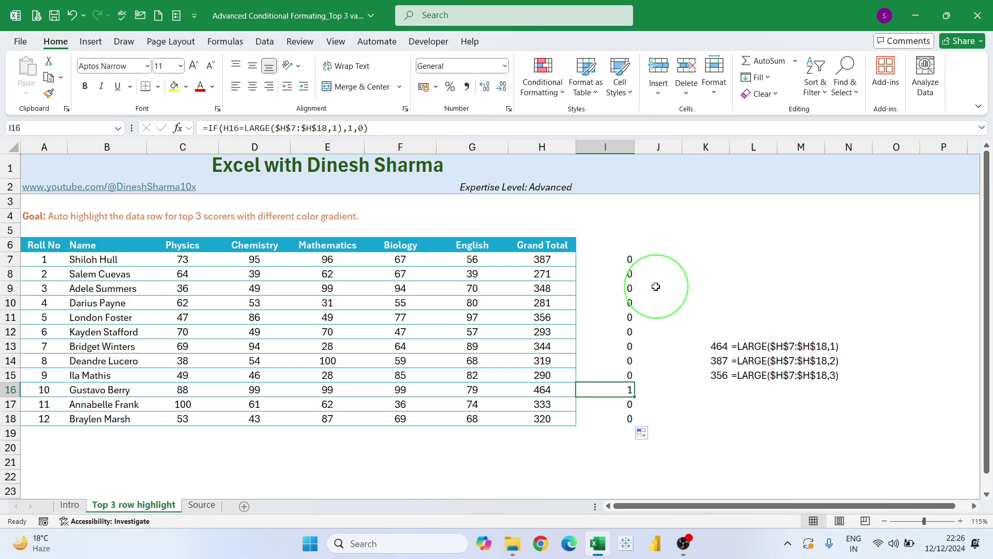
Step: Note the function names IF in L3 and IFS in L4
click(739, 210)
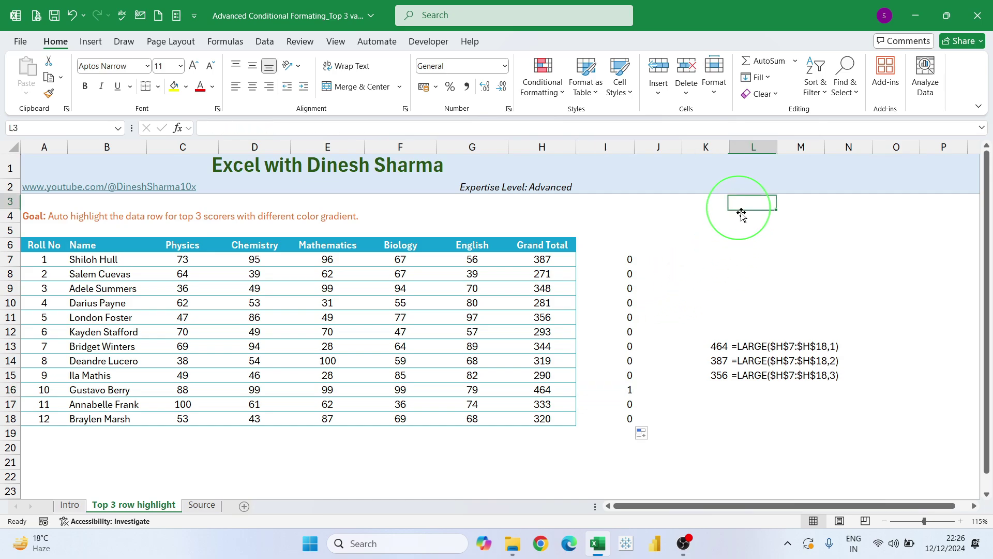
text(IF)
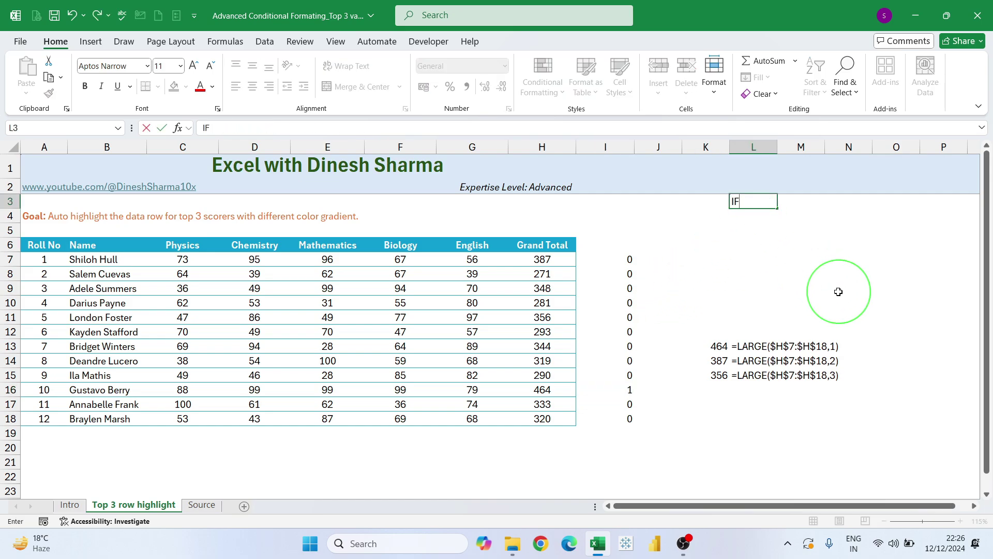
key(Return)
text(IFS)
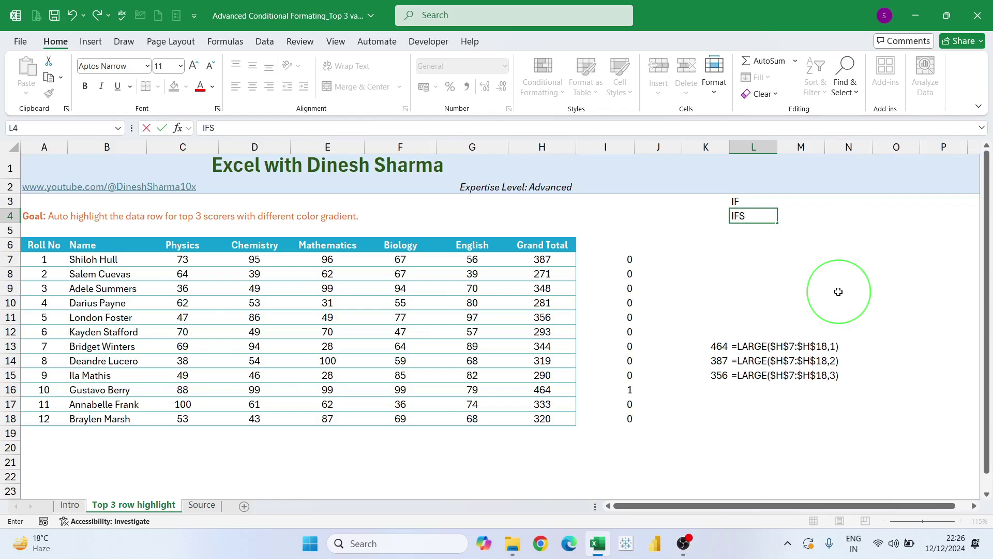
key(Return)
key(Up)
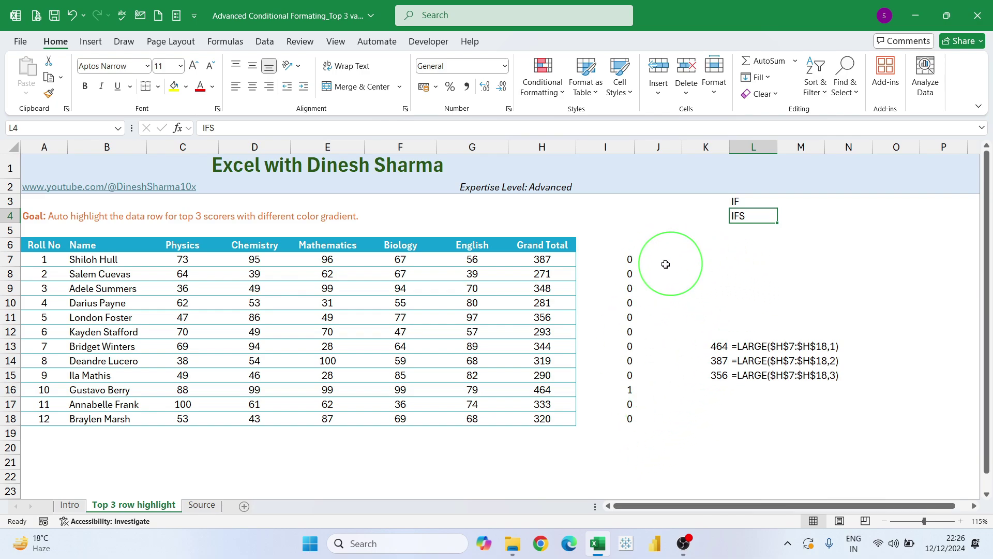
Step: Copy the condition H7=LARGE($H$7:$H$18,1) out of I7's formula, then clear the helper cells I7:I18
click(618, 258)
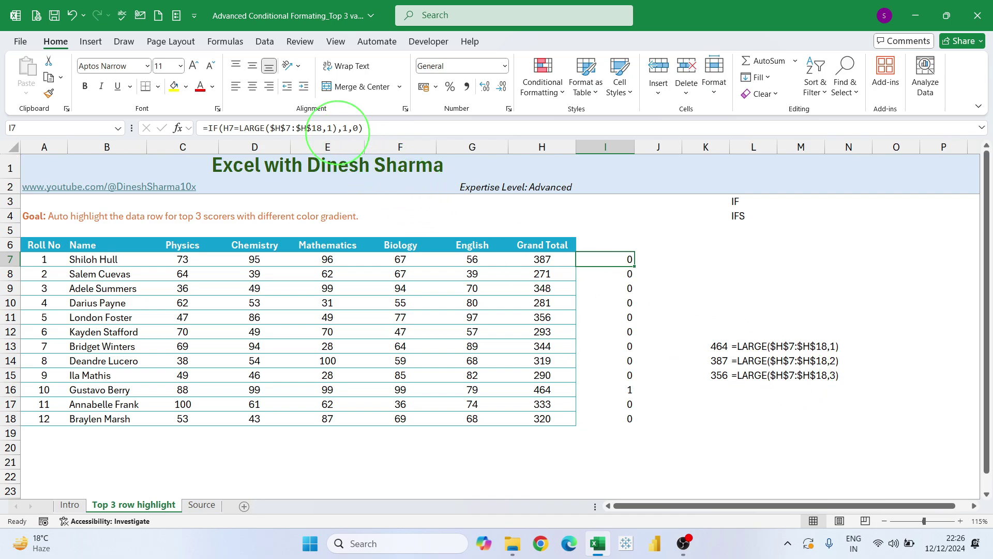
drag(336, 124, 223, 124)
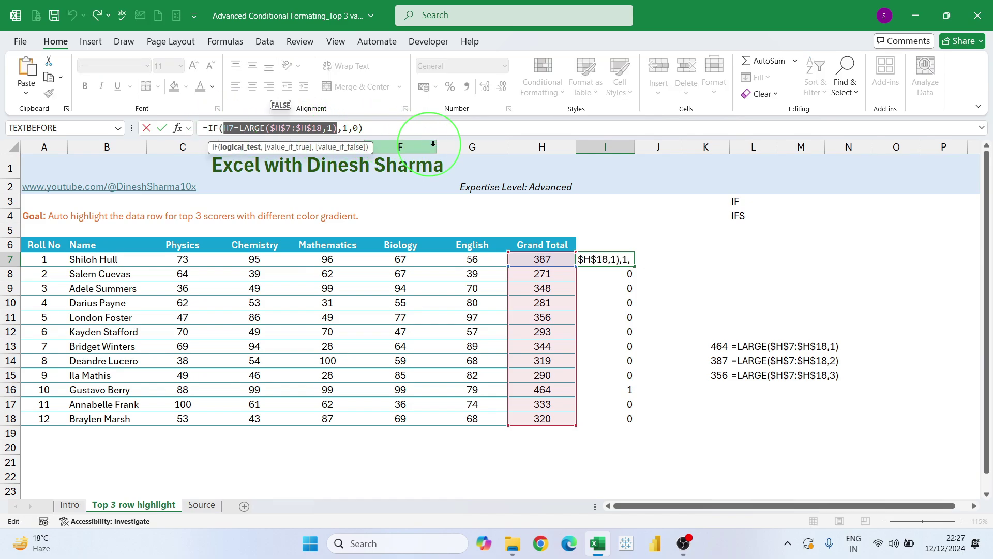
key(Escape)
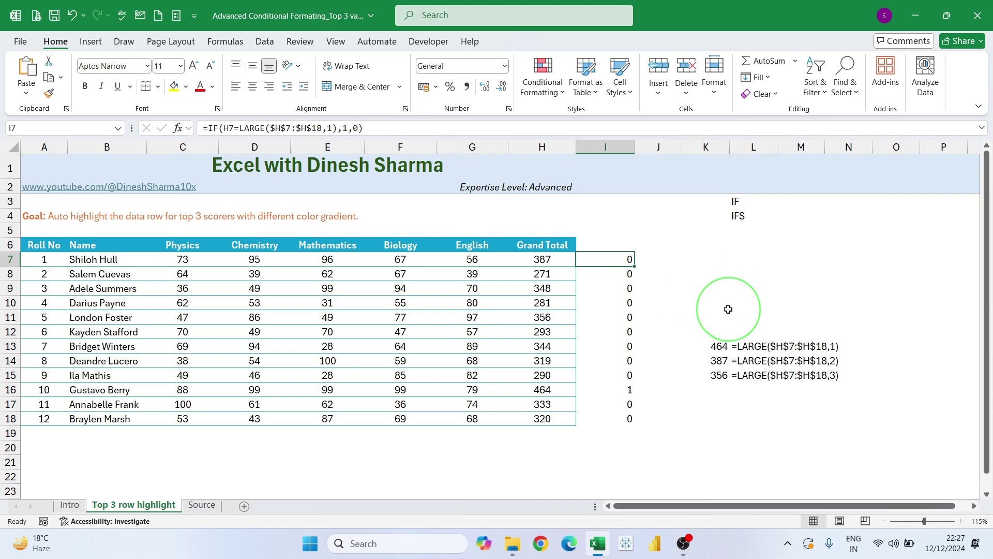
shift+click(610, 416)
key(Delete)
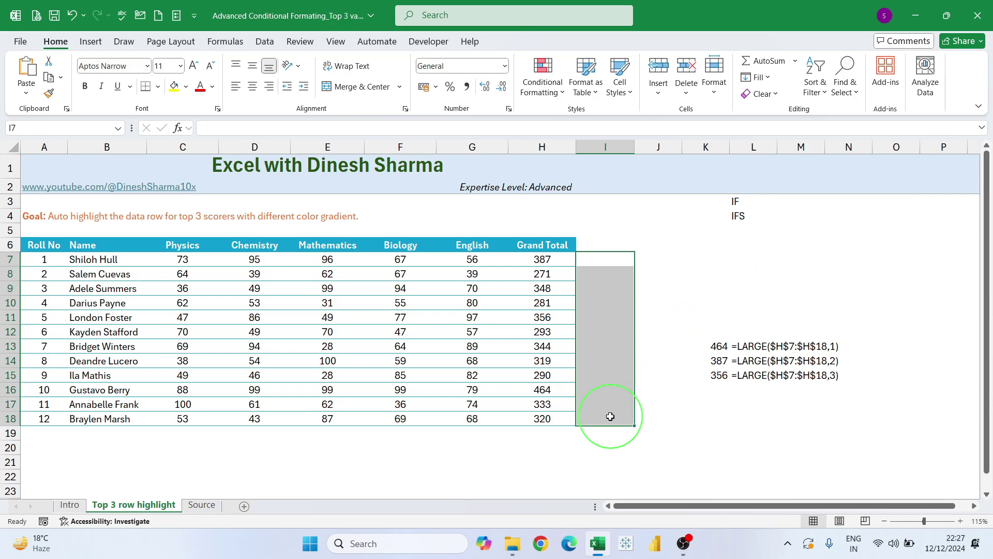
Step: Begin an IFS formula in I7 with the copied condition H7=LARGE($H$7:$H$18,1) returning 1
click(610, 260)
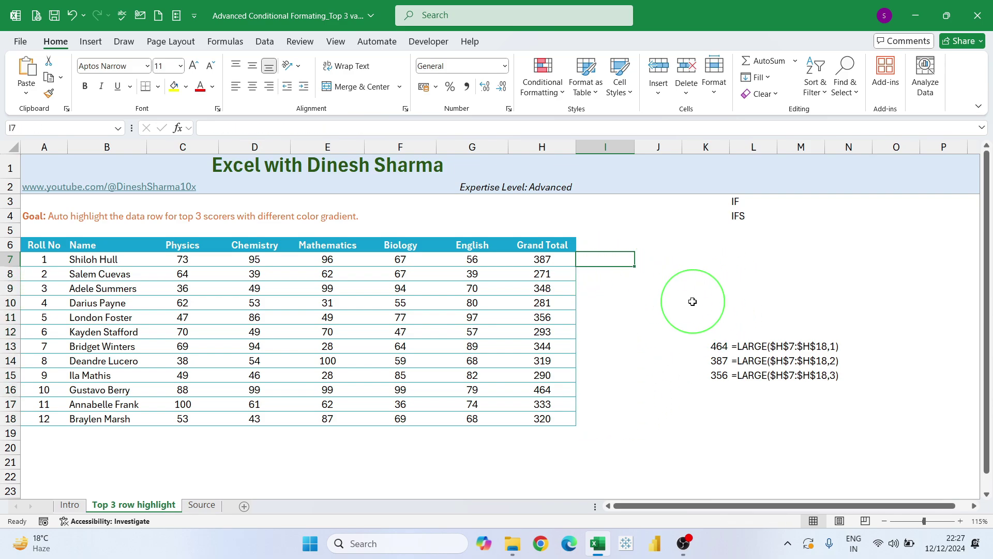
text(=)
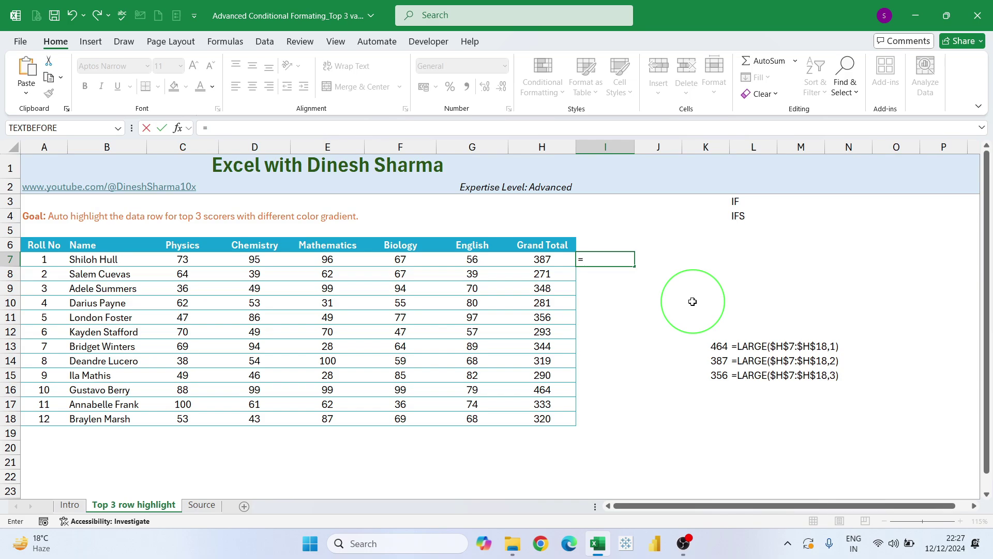
text(IFS()
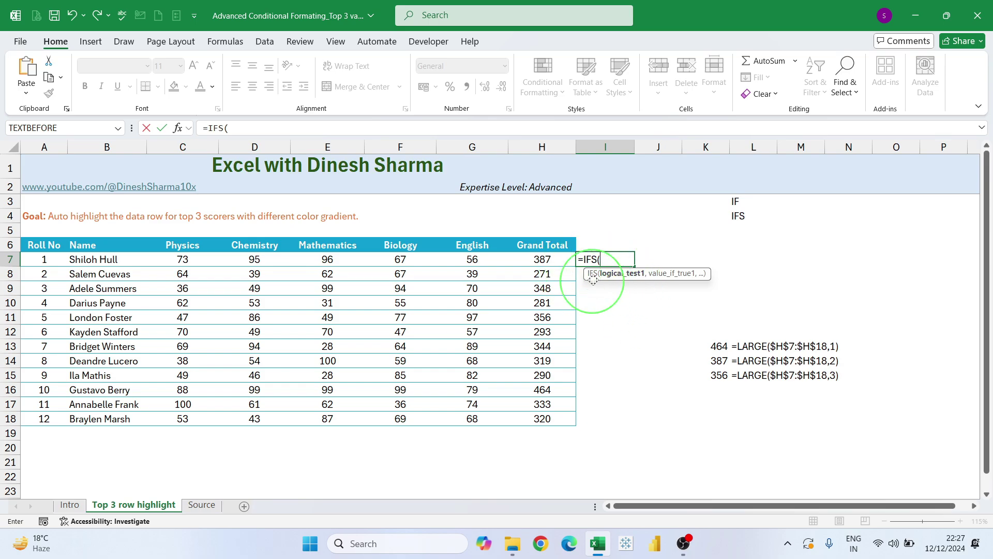
click(556, 261)
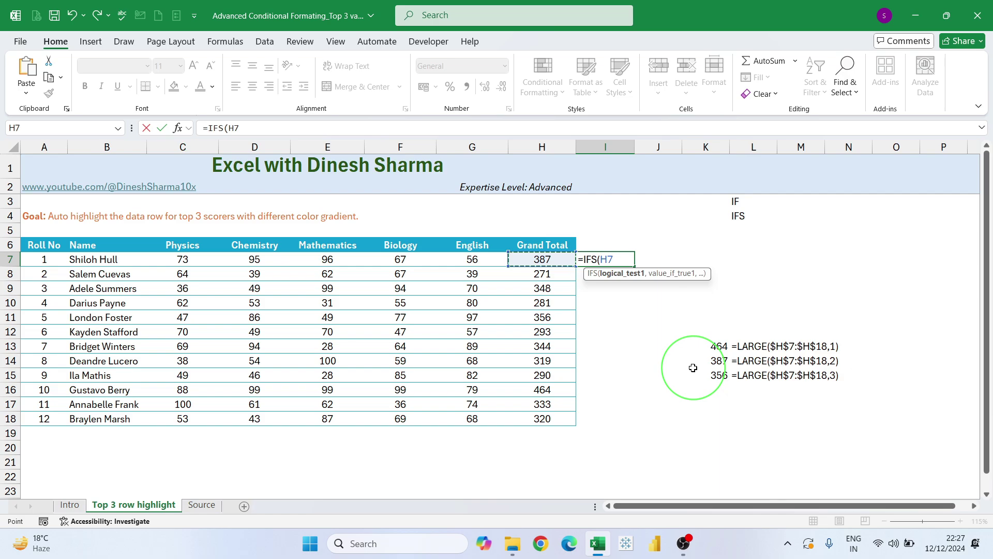
key(BackSpace)
key(BackSpace)
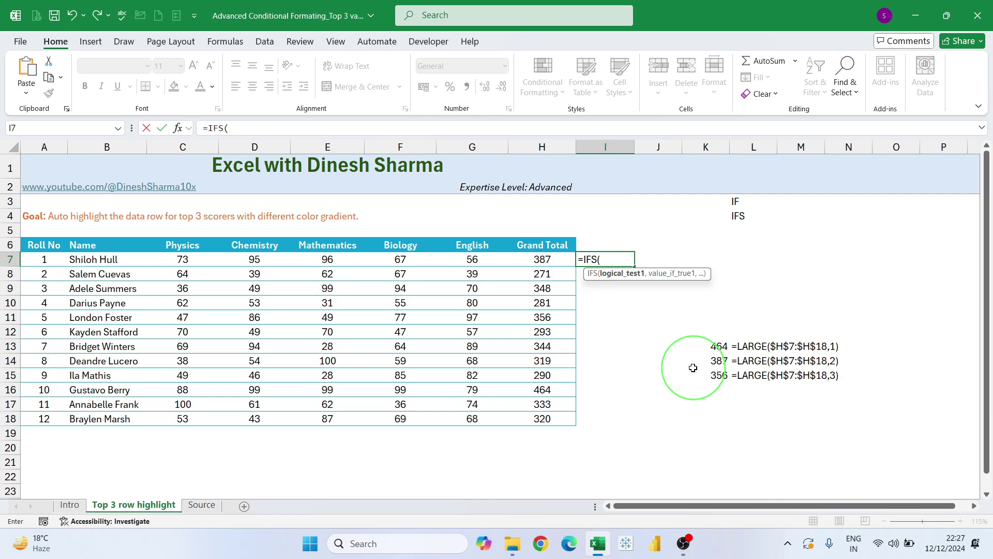
text(H7=LARGE($H$7:$H$18,1))
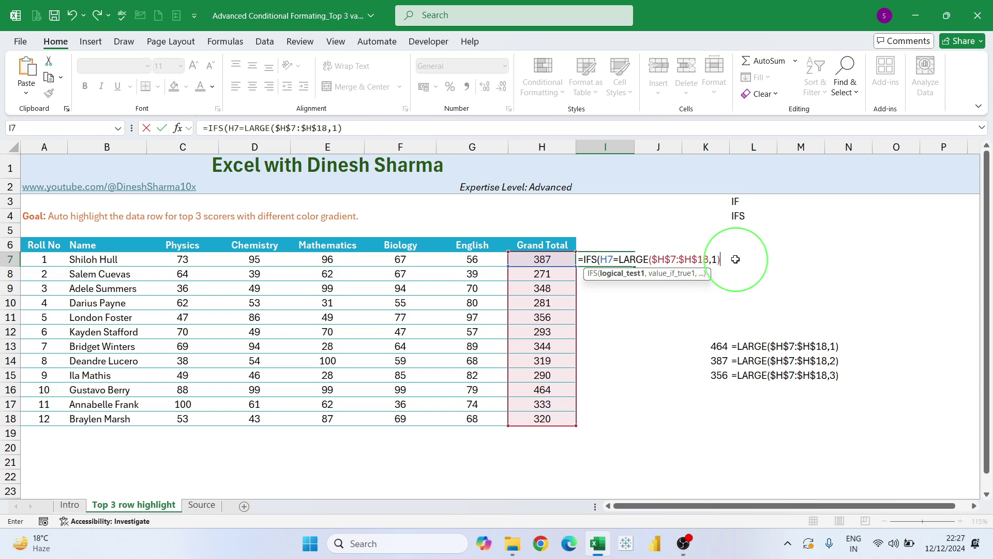
text(,1)
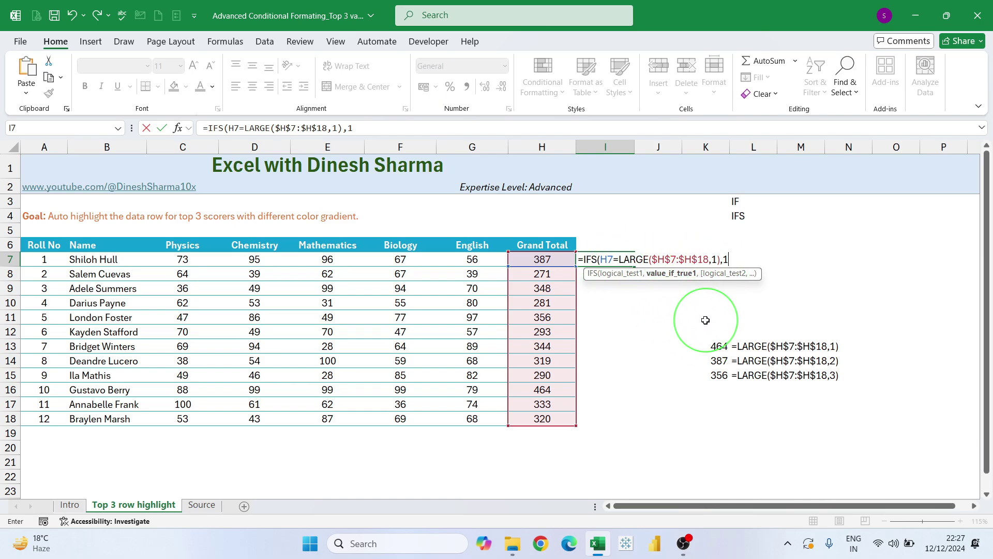
Step: Add a second test to I7's IFS formula, H7=LARGE($H$7:$H$18,2), returning 1
text(,)
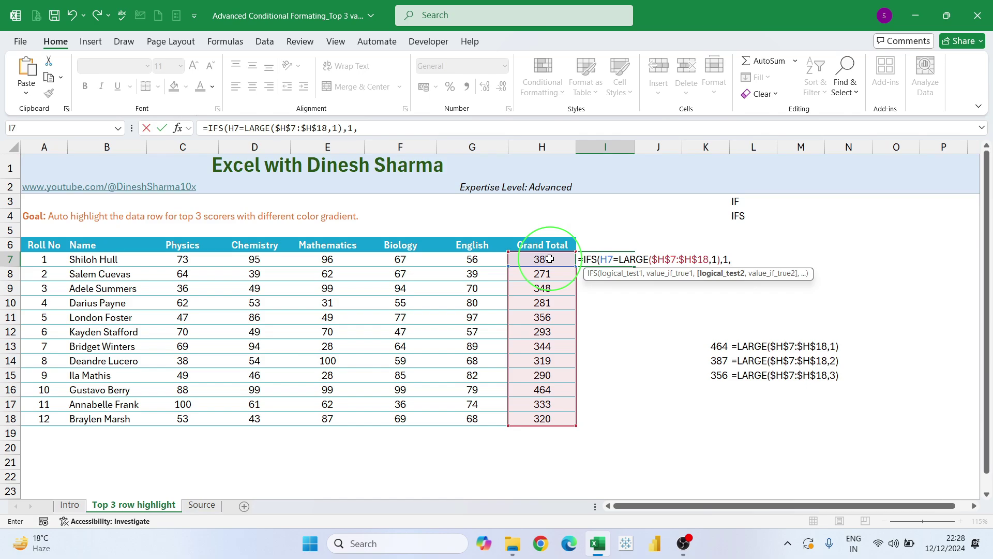
text(H7=LARGE($H$7:$H$18,1))
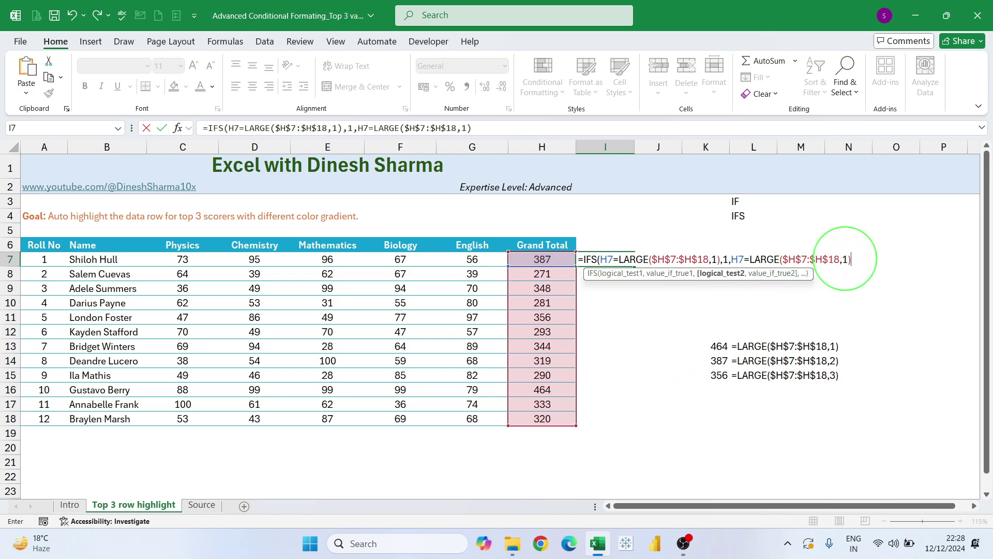
click(848, 258)
key(BackSpace)
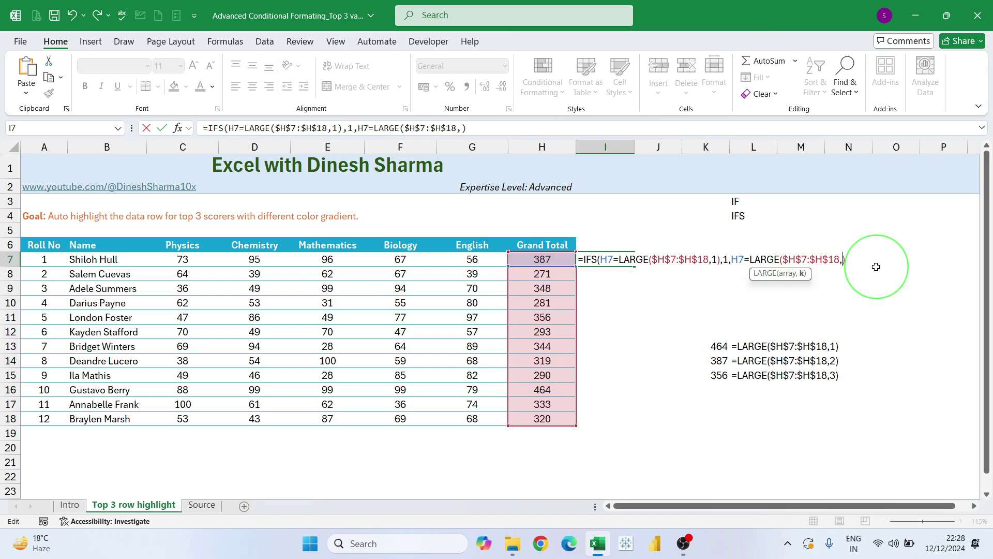
text(2)
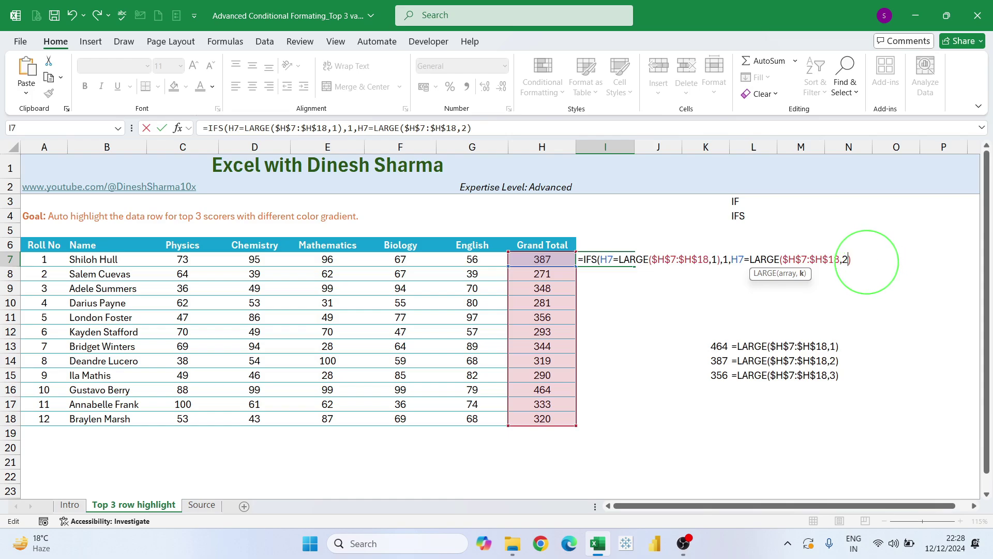
click(864, 261)
text(,)
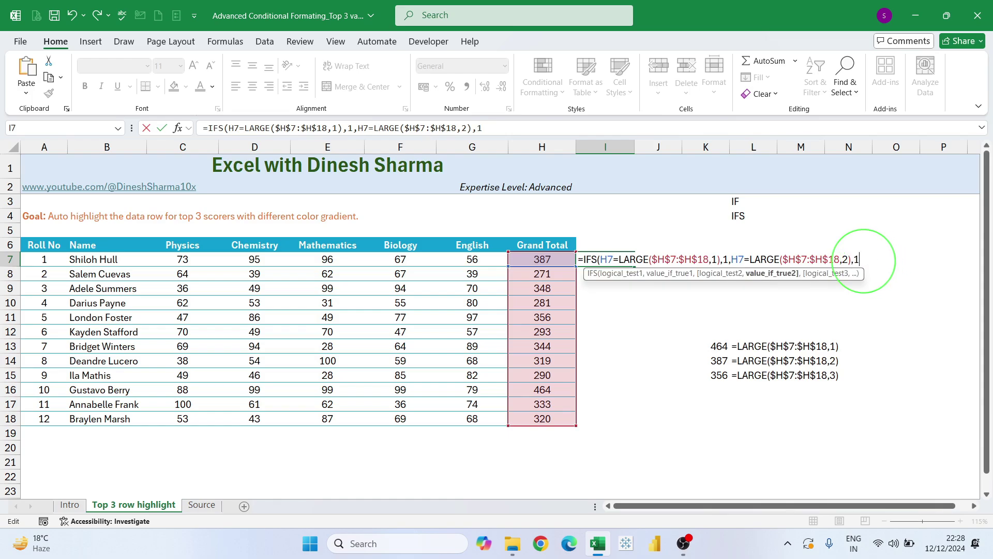
text(1,)
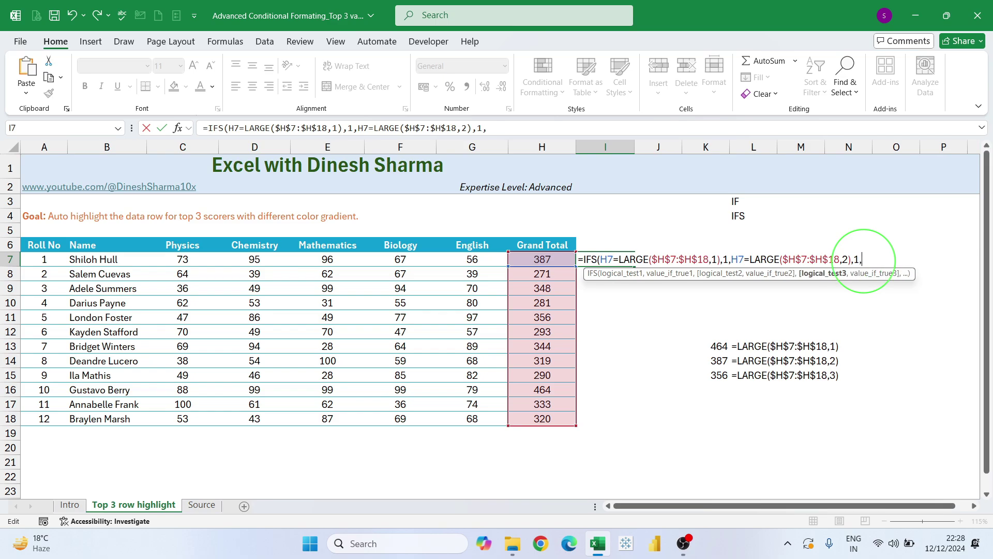
Step: Add a third test, H7=LARGE($H$7:$H$18,3), returning 1, and complete the IFS formula in I7
text(H7=LARGE($H$7:$H$18,1))
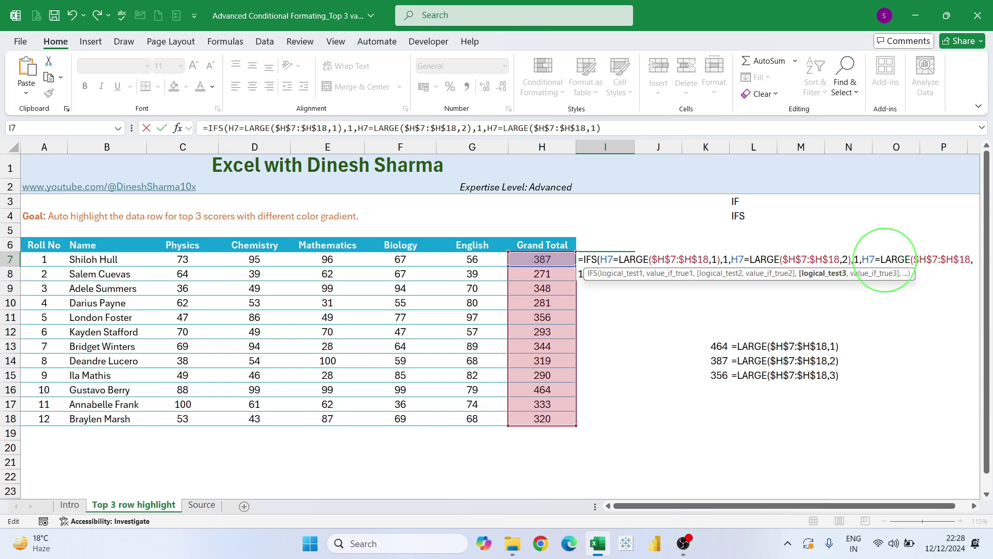
click(974, 506)
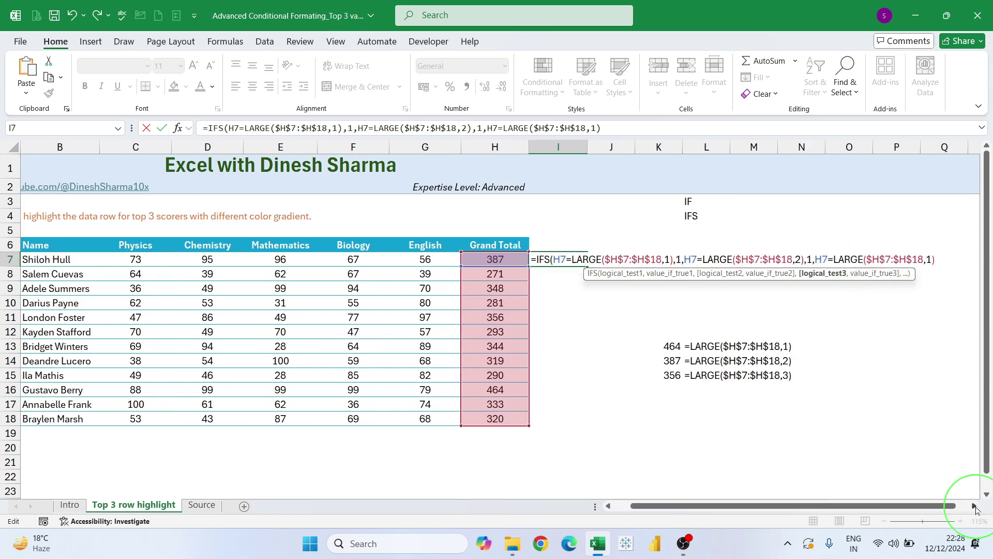
key(Left)
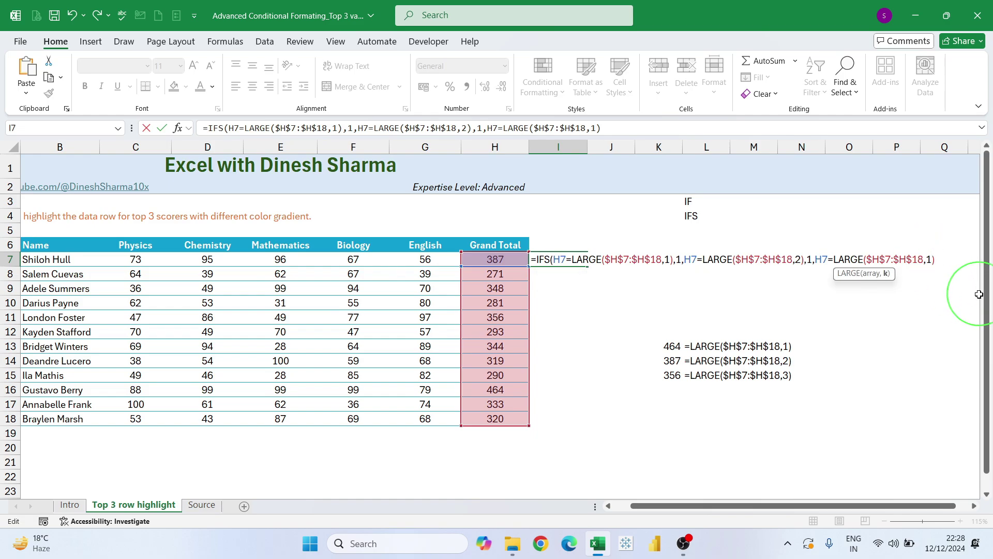
key(BackSpace)
text(3)
key(Right)
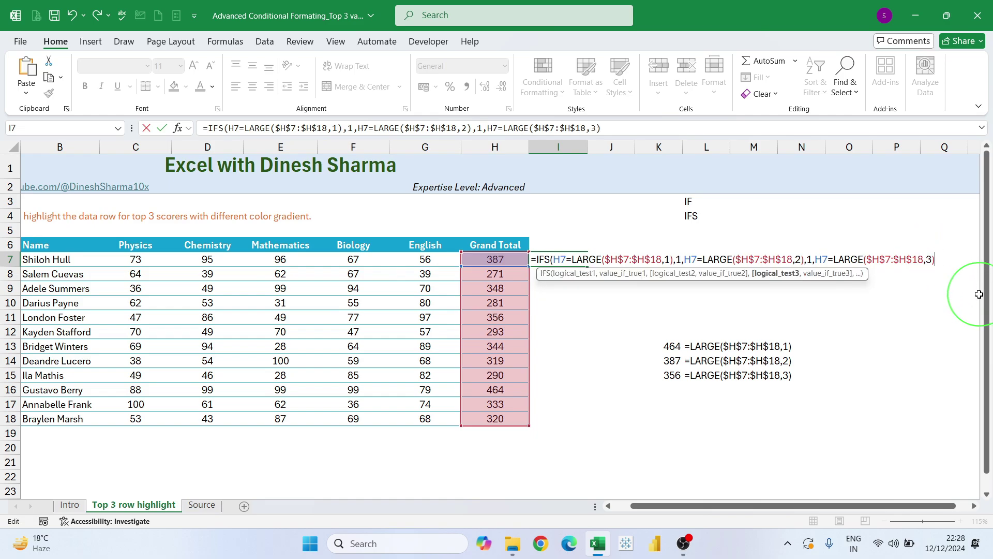
text(,1)
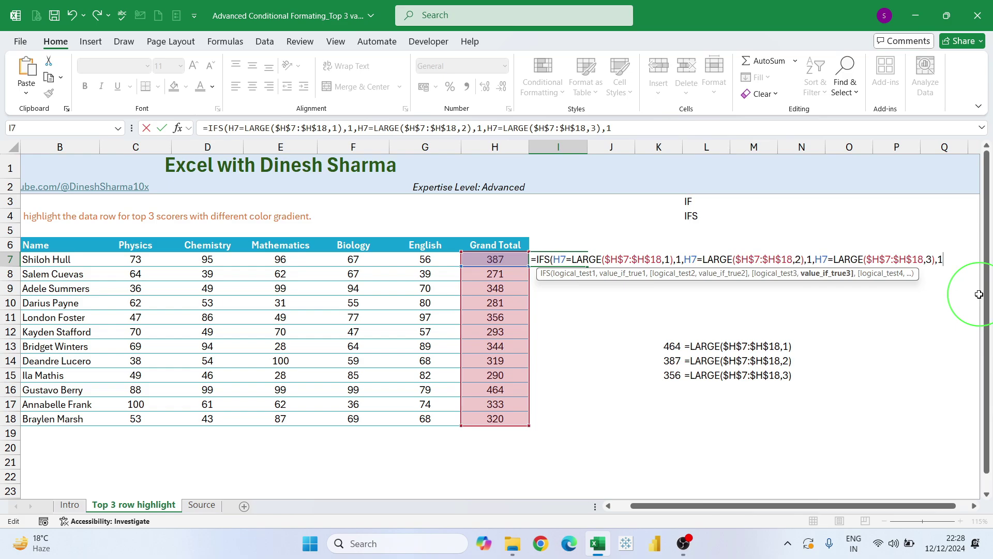
text())
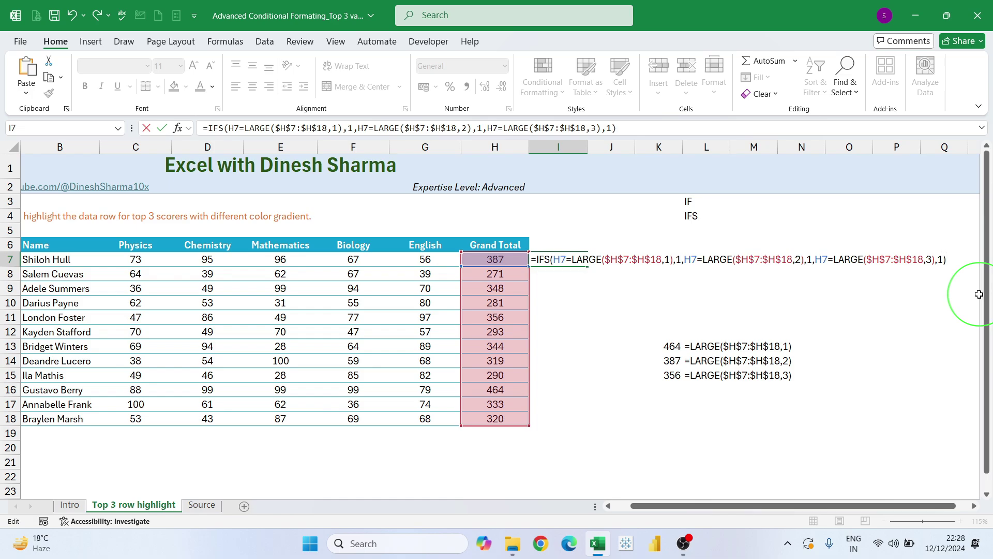
key(Return)
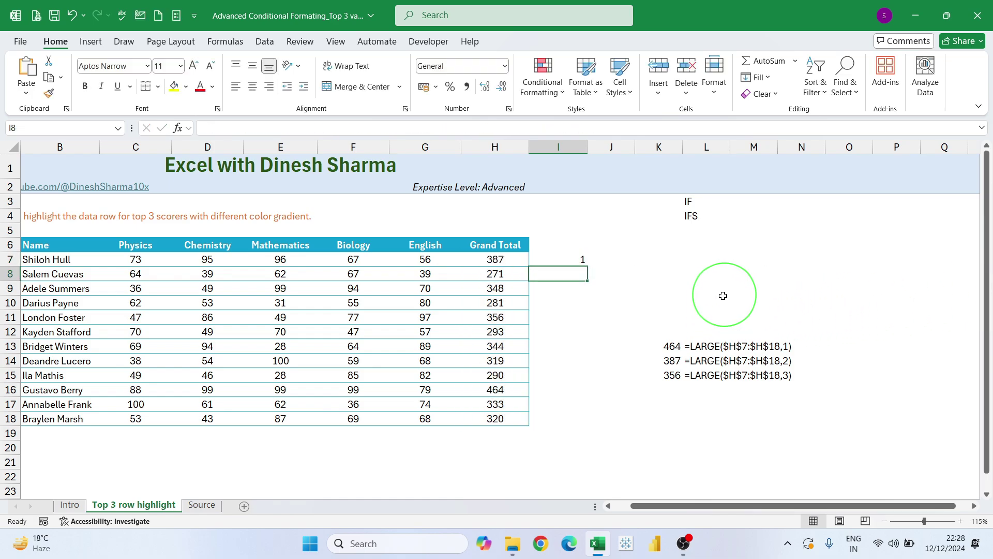
Step: Fill the IFS formula from I7 down to I18 and check the flags in rows 7, 11 and 16
click(564, 258)
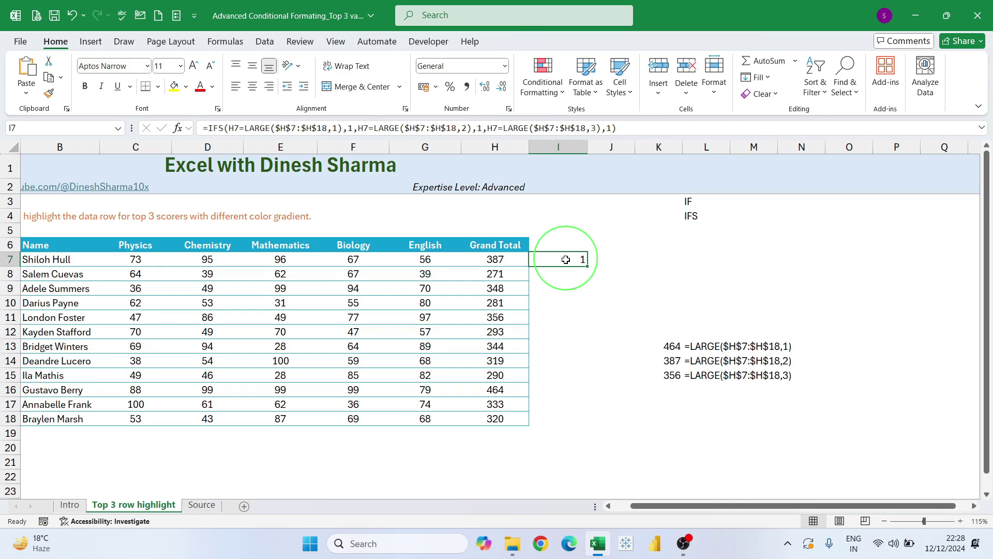
double_click(590, 267)
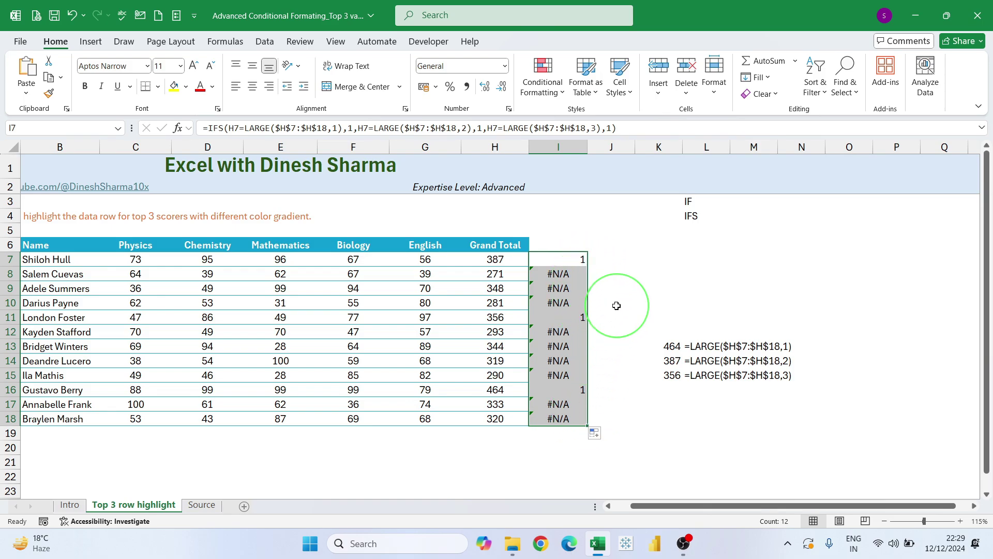
click(638, 326)
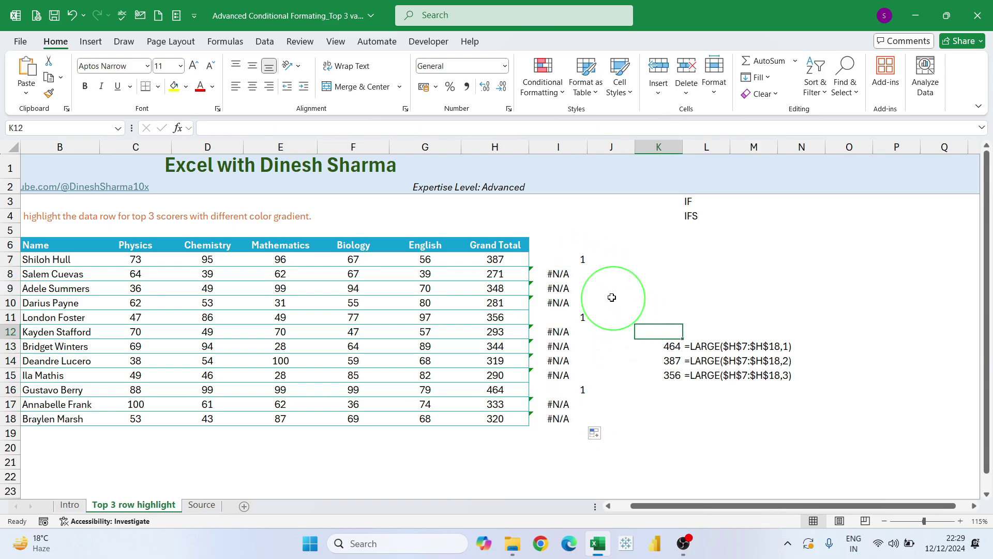
click(573, 258)
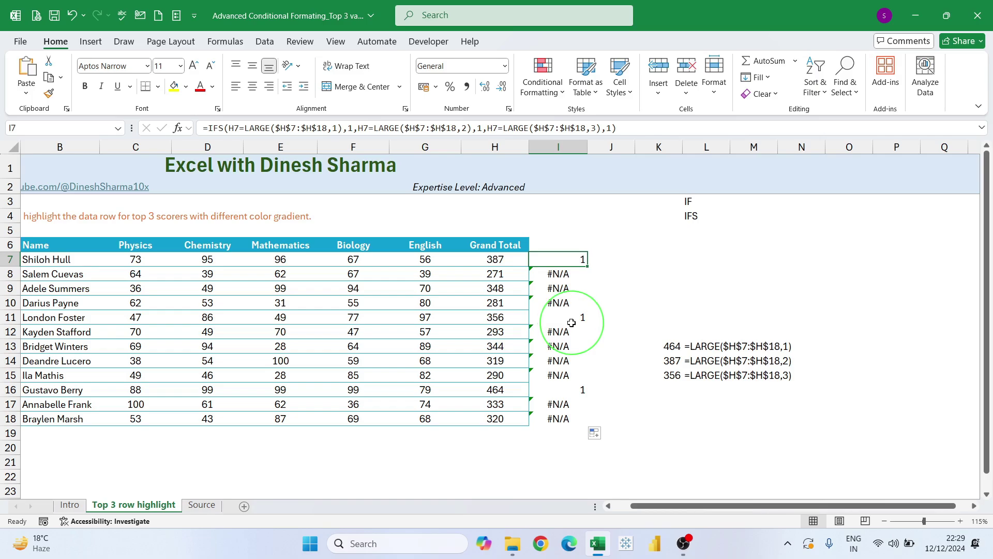
click(576, 317)
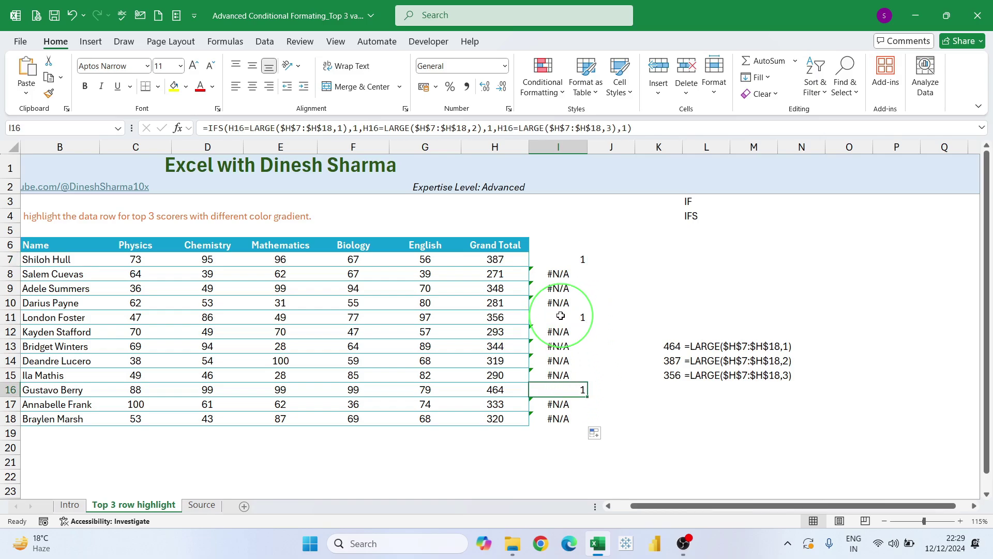
click(570, 260)
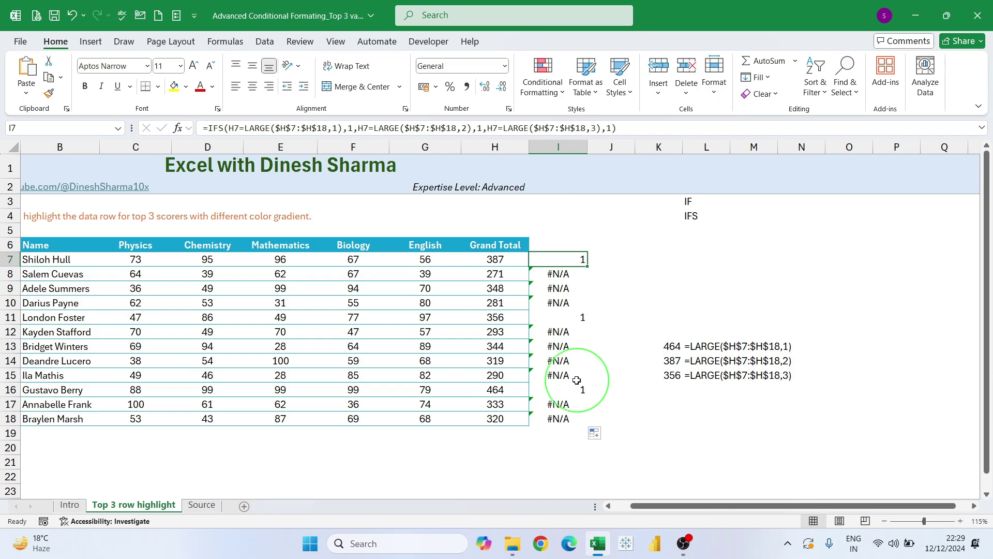
Step: Note the function name IFNA in L5, below the IF and IFS entries
click(702, 230)
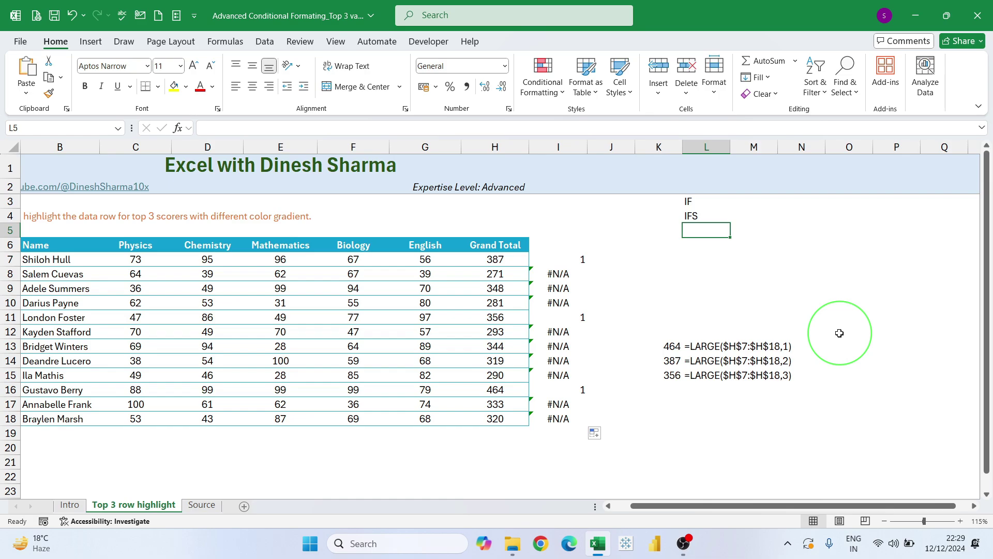
text(iIFNA)
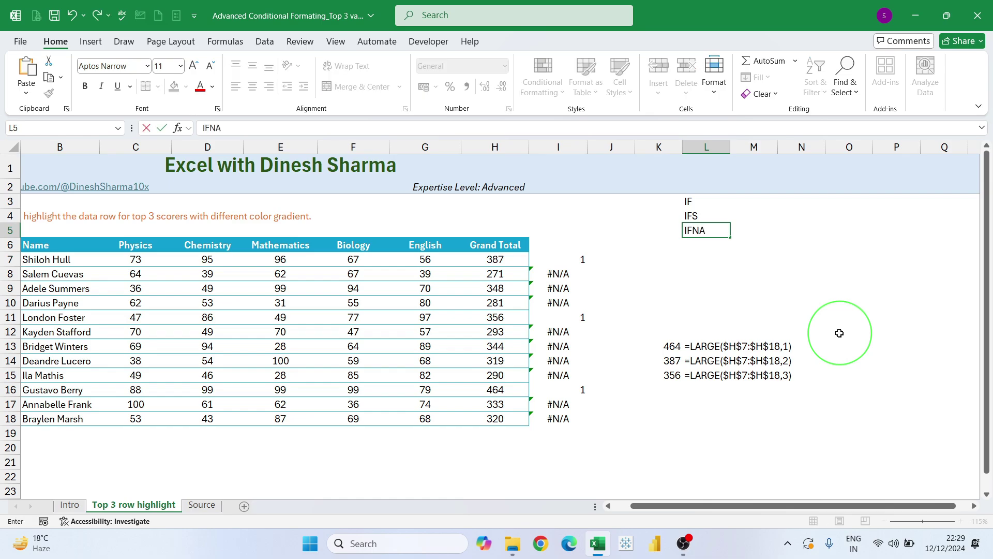
key(Return)
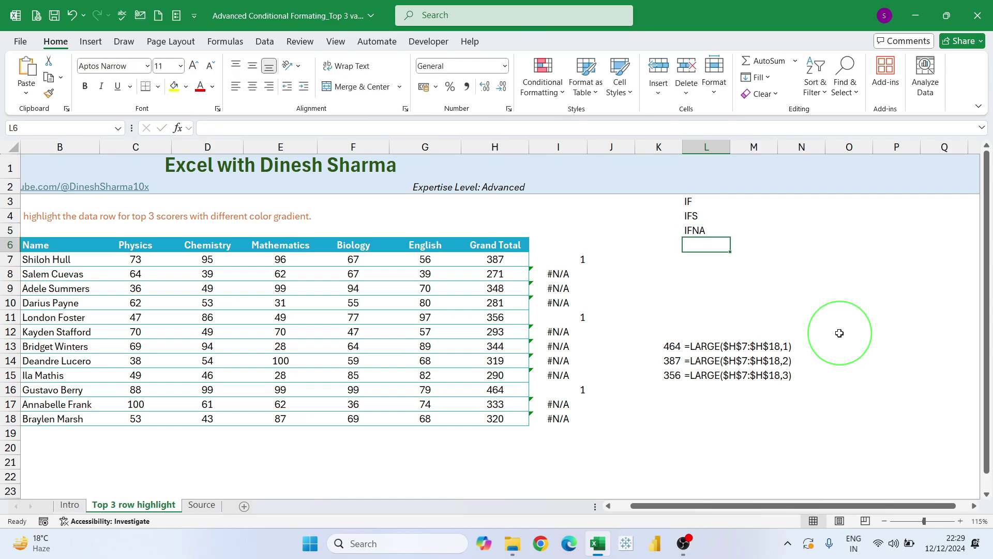
click(713, 231)
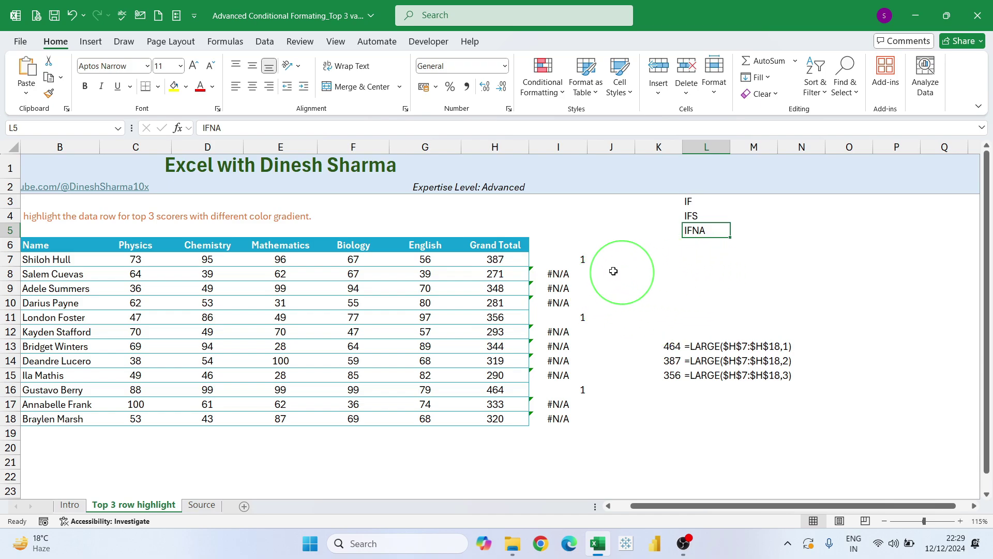
Step: Wrap the IFS formula in I7 in IFNA with 0 as the value for #N/A
click(573, 259)
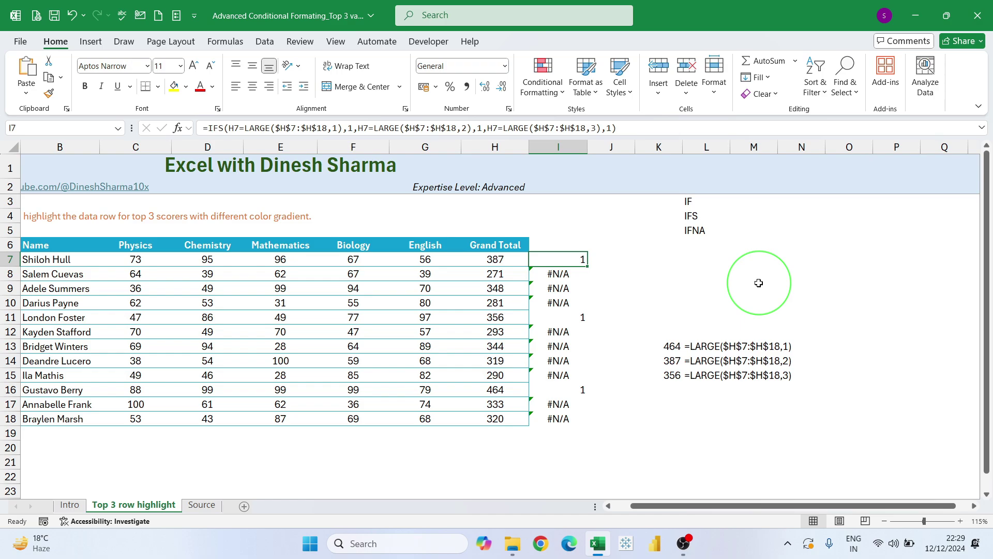
key(F2)
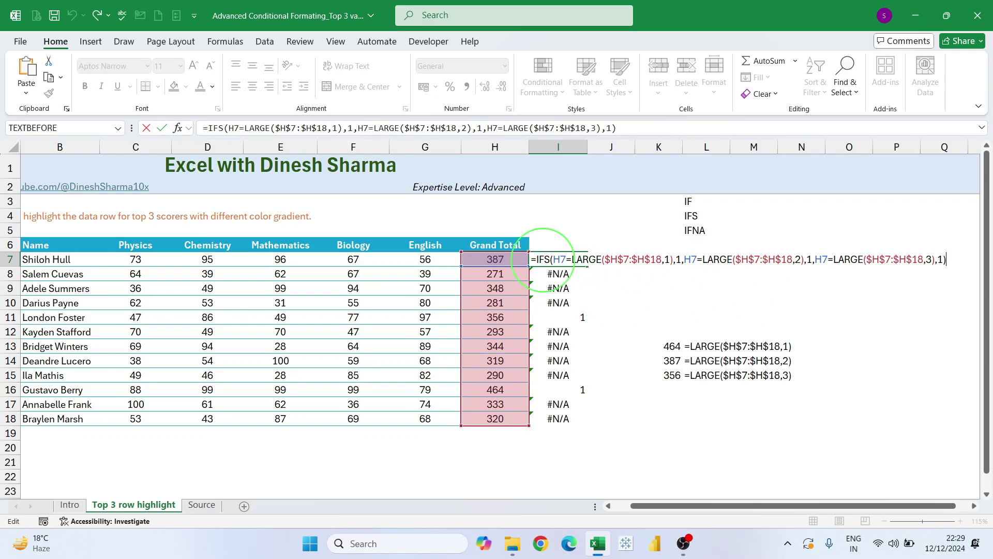
click(536, 257)
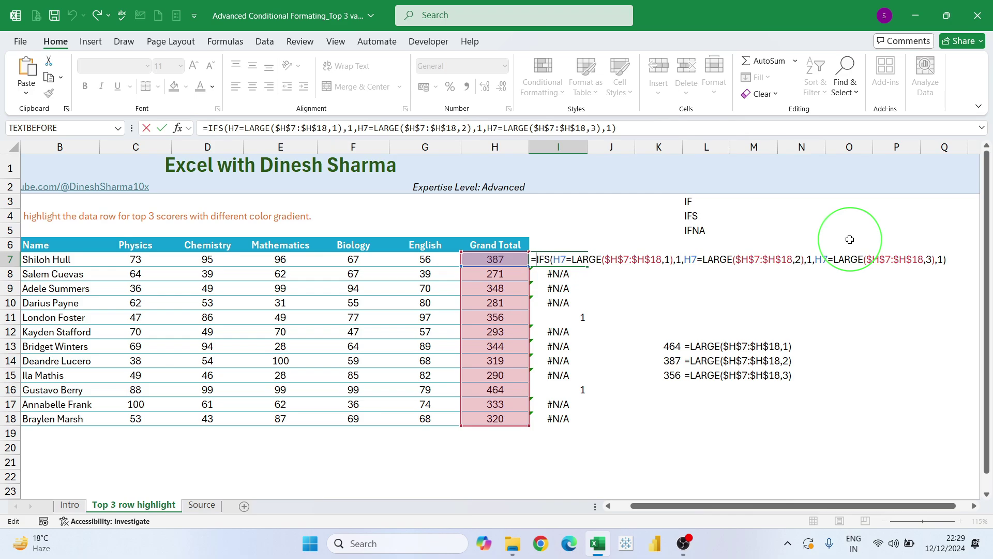
text(IFNA()
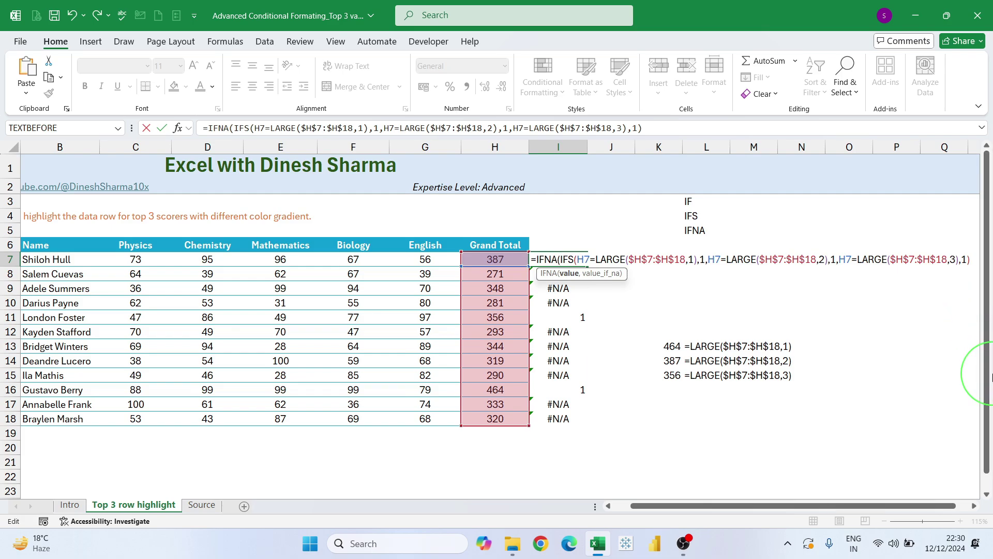
text(,)
text())
key(Return)
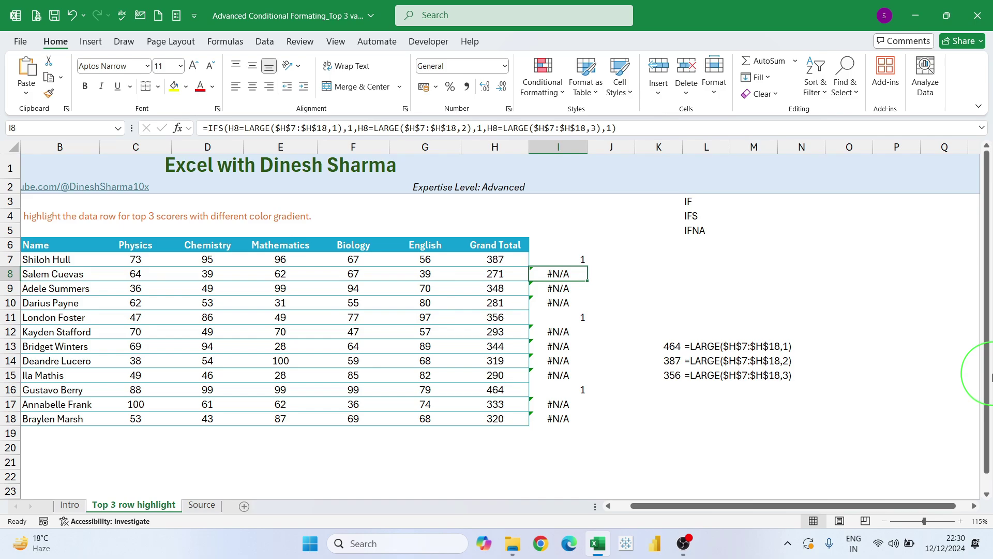
Step: Fill the IFNA formula from I7 down to I18 and check the formulas in I9 and I11
click(582, 261)
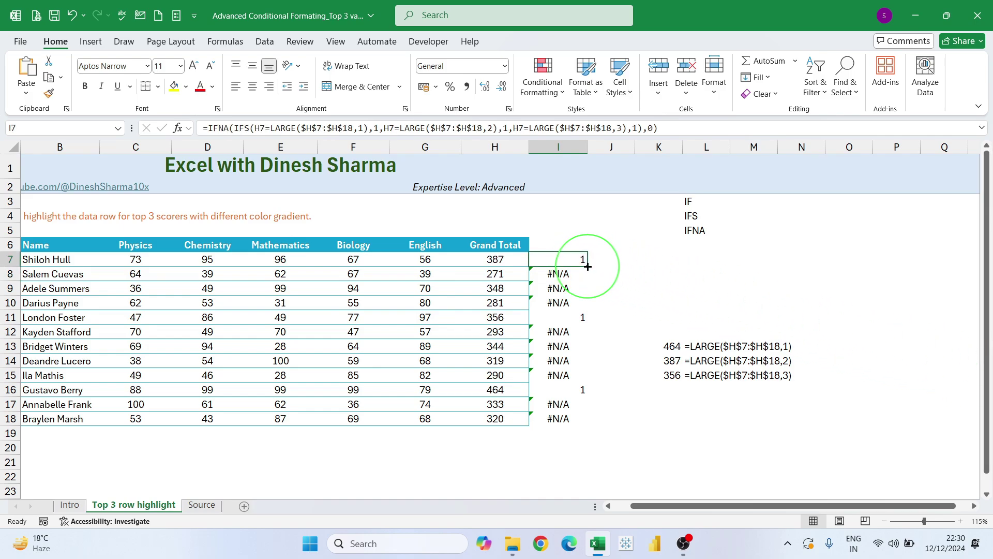
double_click(588, 267)
click(696, 288)
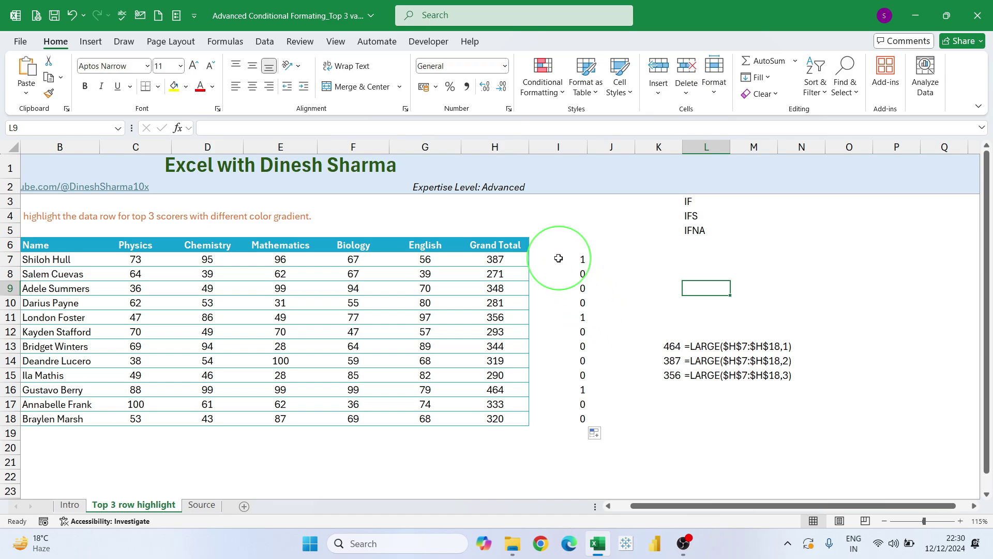
click(571, 286)
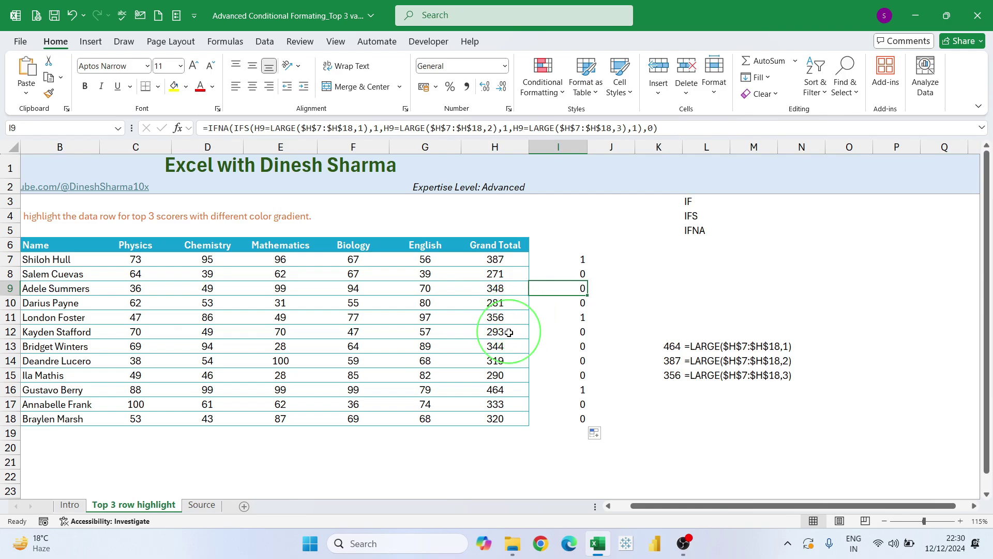
click(566, 317)
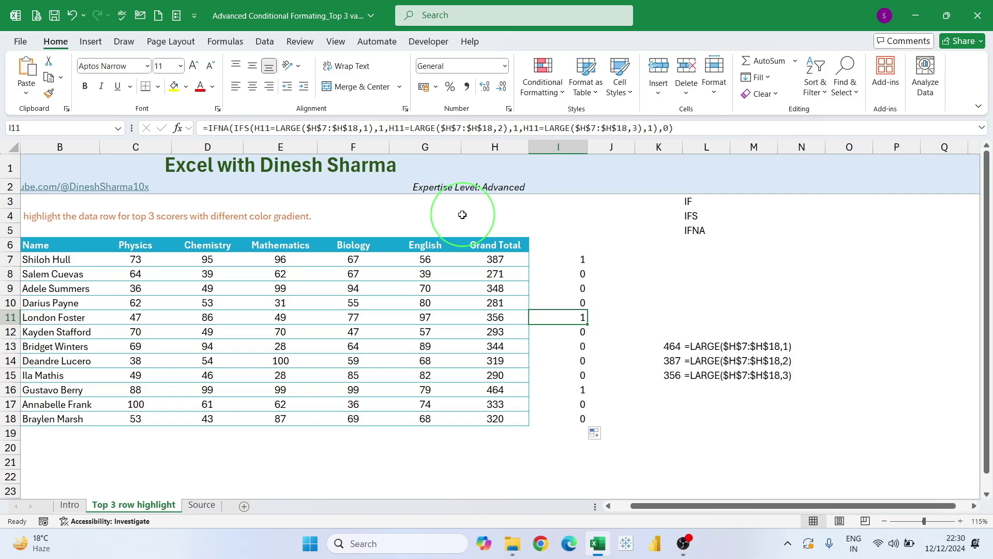
Step: Select the entire IFNA formula text of I7 and leave cell editing without changing it
click(558, 259)
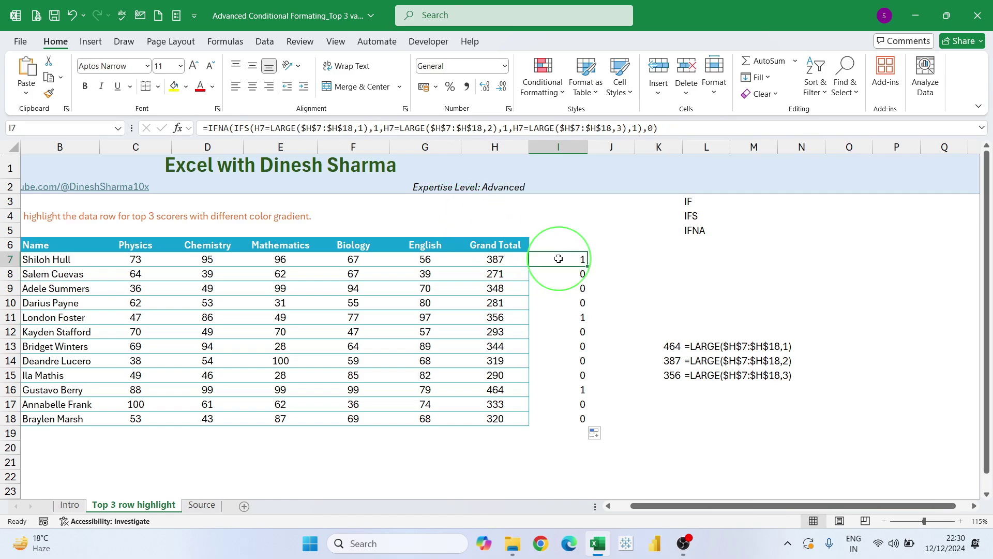
drag(690, 129, 147, 54)
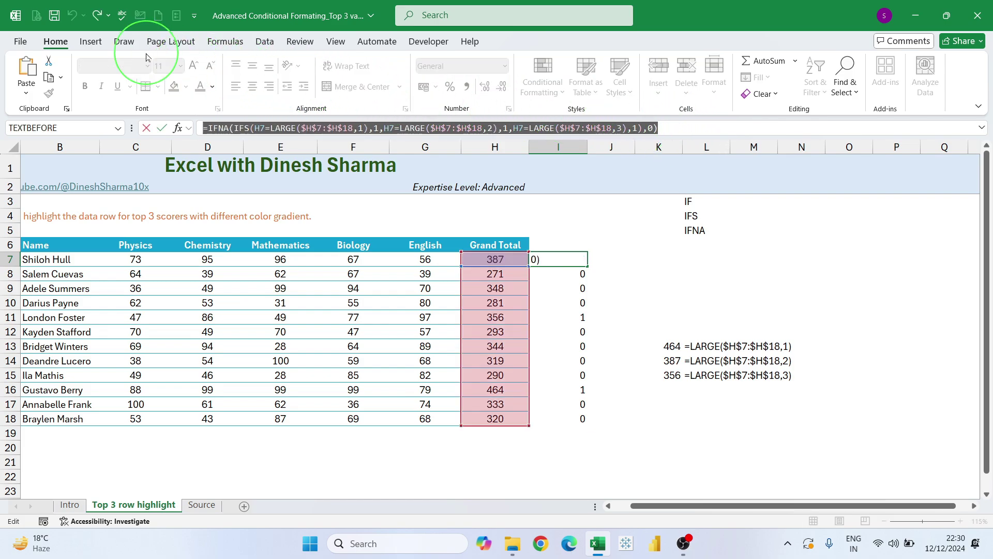
key(Escape)
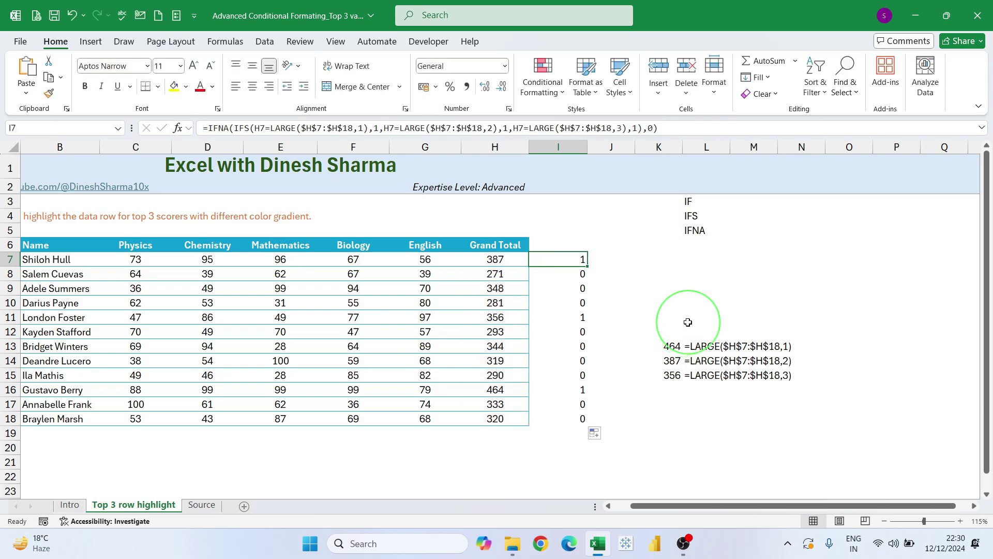
Step: Start a formula-based conditional formatting rule for A7:H18 using =IFNA(IFS(H7=LARGE($H$7:$H$18,1),1,H7=LARGE($H$7:$H$18,2),1,H7=LARGE($H$7:$H$18,3),1),0)
click(511, 261)
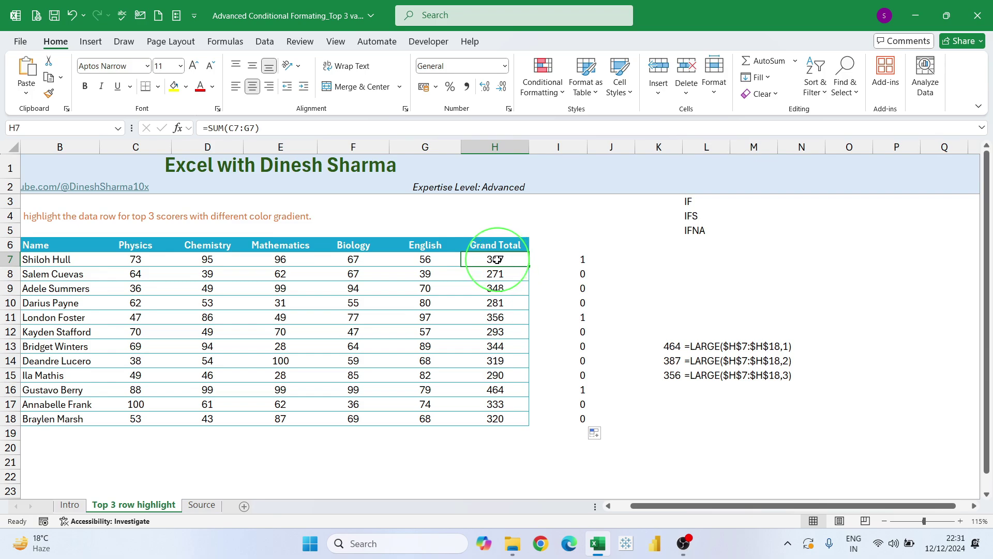
drag(497, 259, 2, 421)
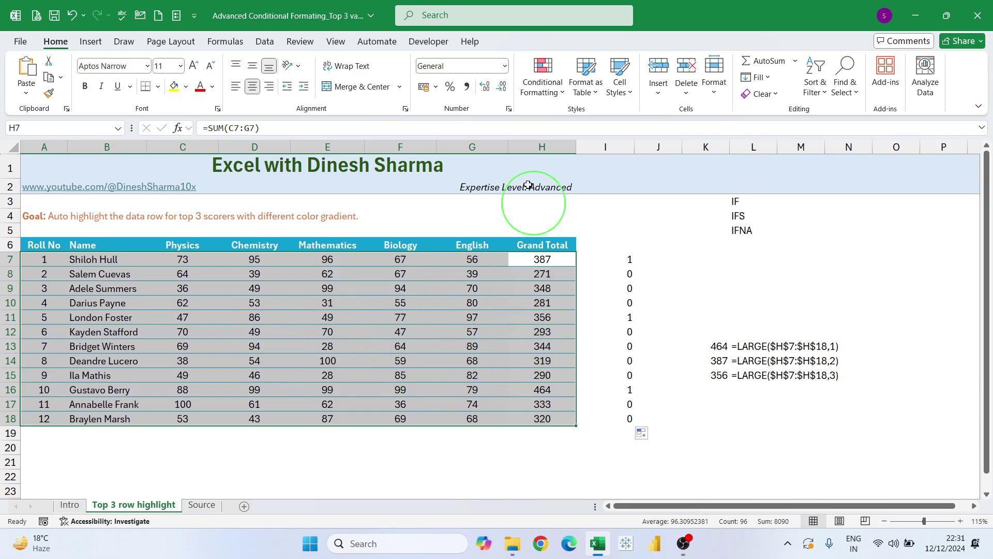
click(539, 76)
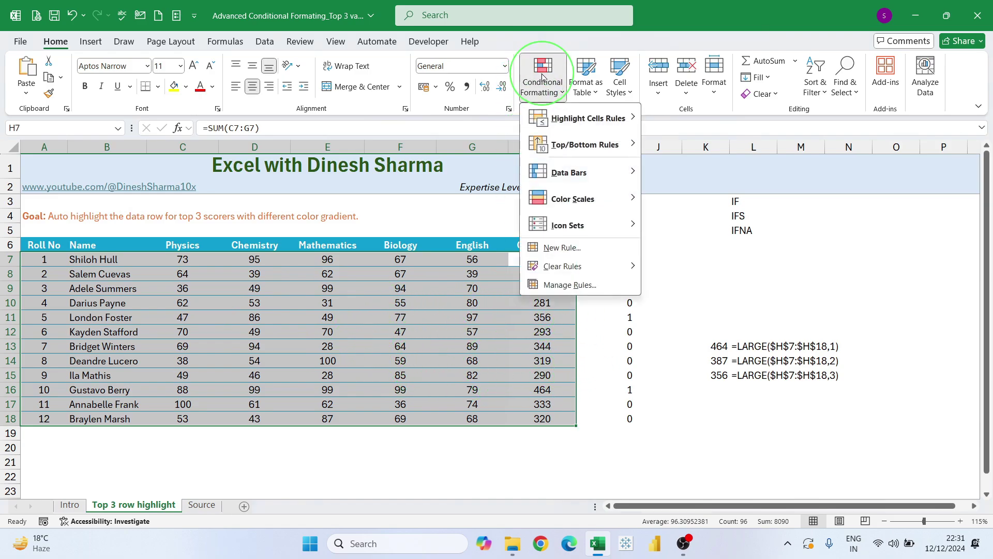
click(570, 249)
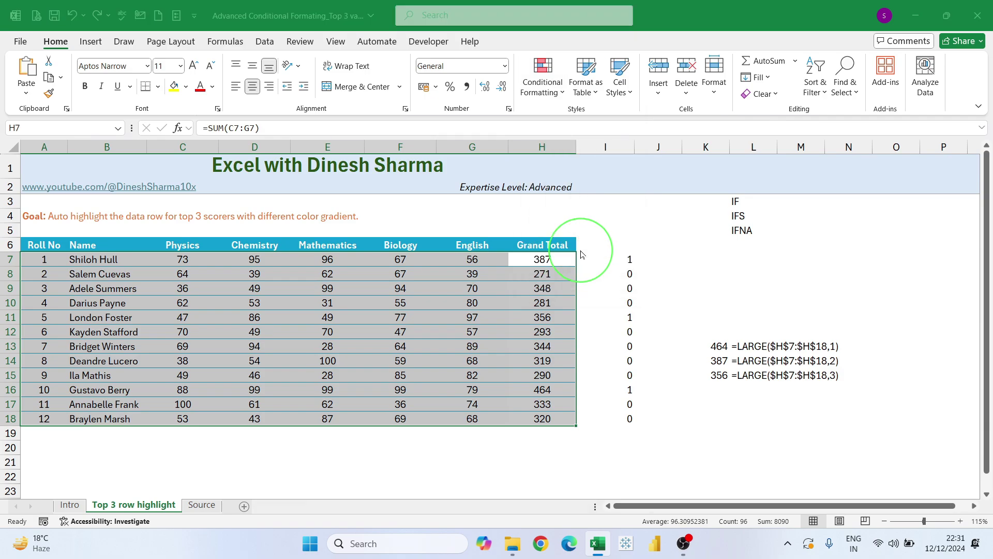
click(706, 170)
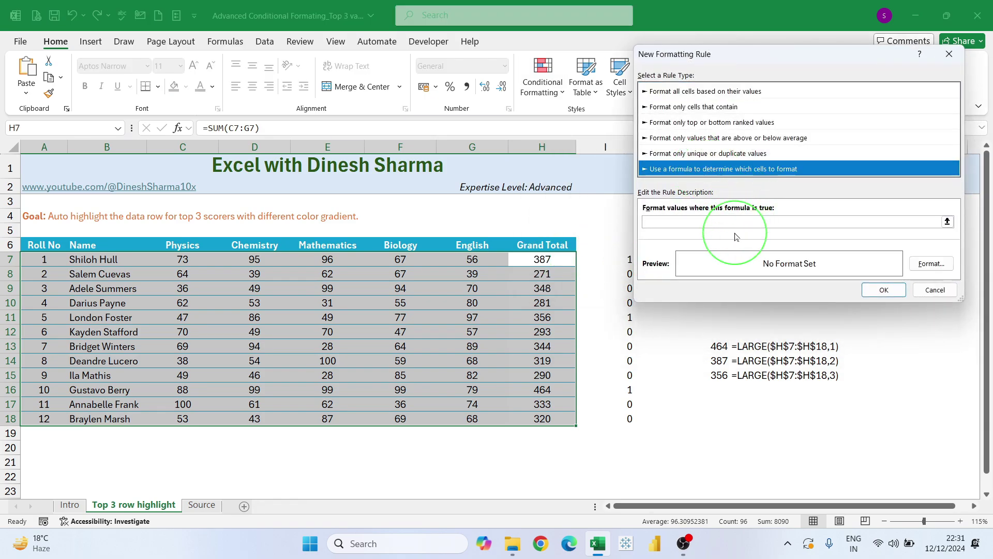
click(686, 221)
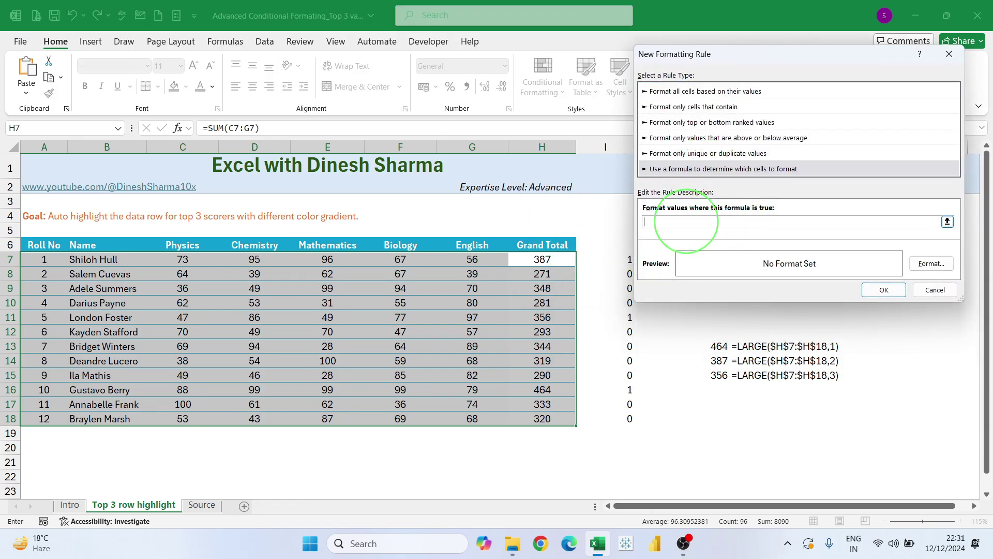
text(=IFNA(IFS(H7=LARGE($H$7:$H$18,1),1,H7=LARGE($H$7:$H$18,2),1,H7=LARGE($H$7:$H$18,3),1),0))
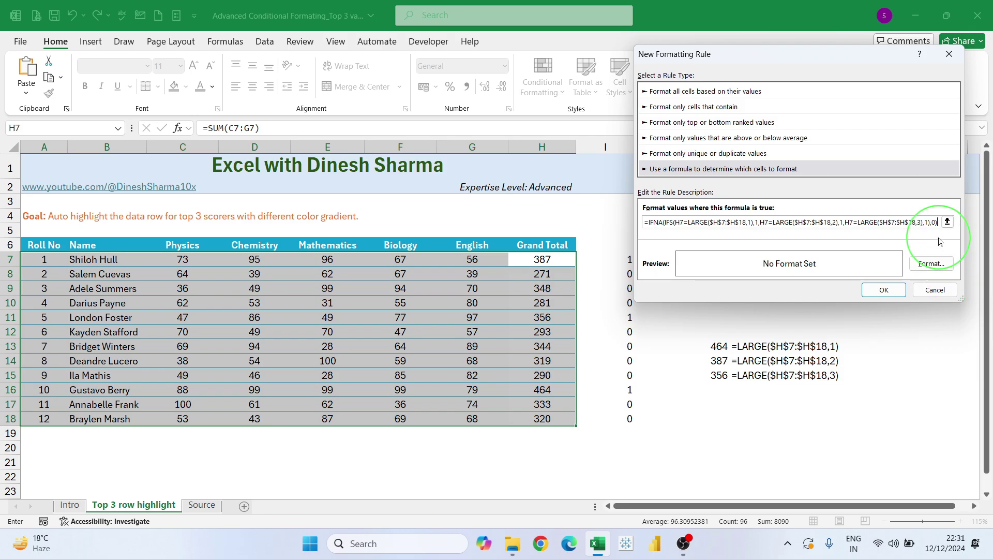
Step: Lock column H in the rule formula by changing all three H7 references to $H7
drag(815, 56, 771, 132)
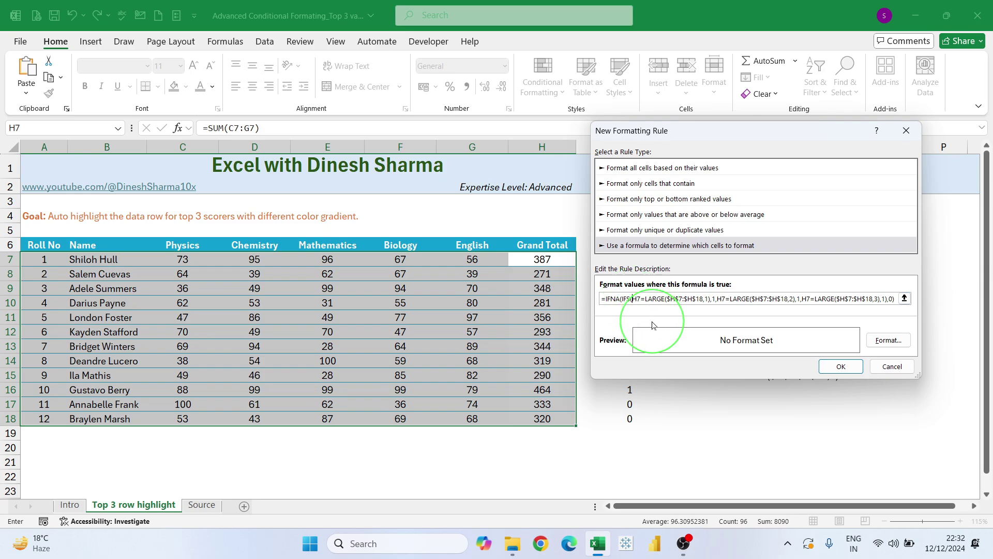
text($)
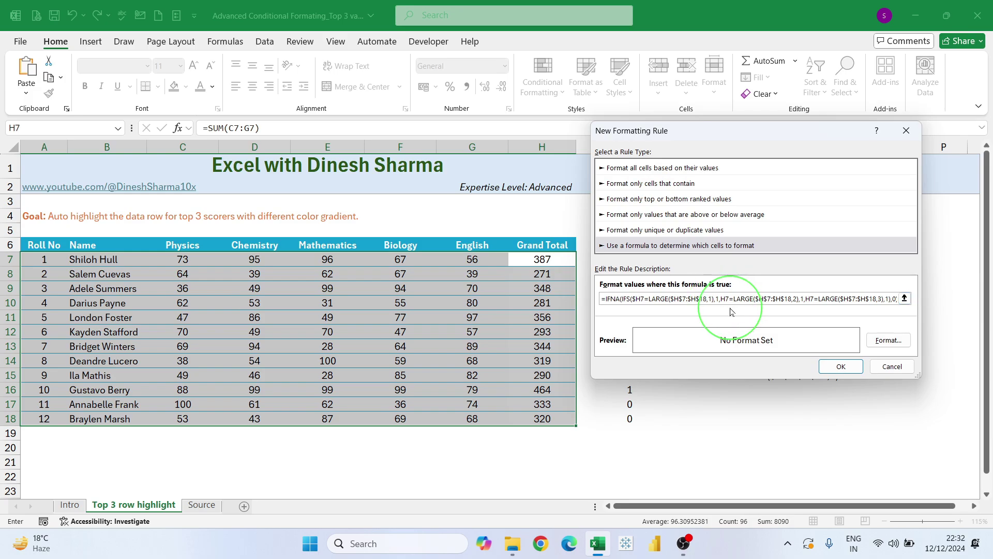
text($)
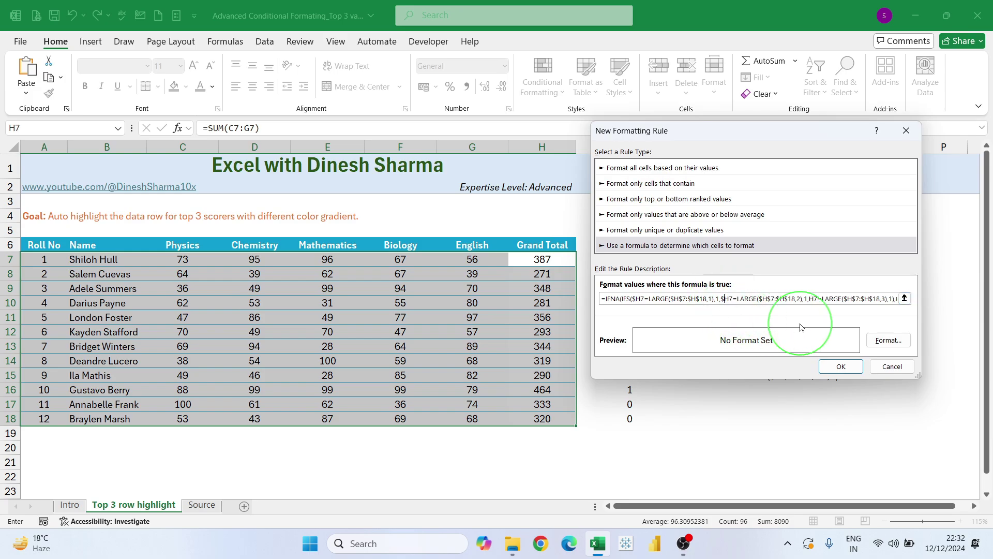
click(807, 298)
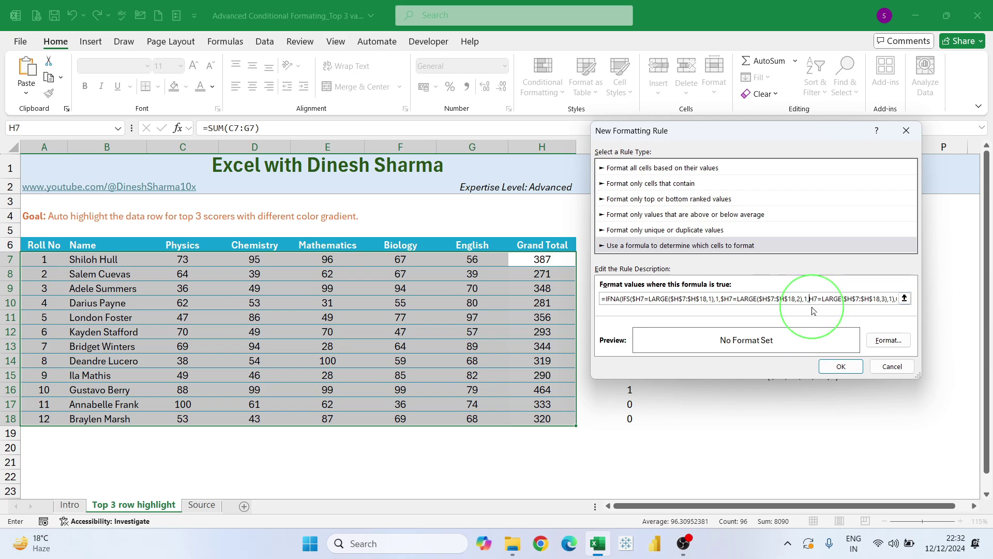
text($)
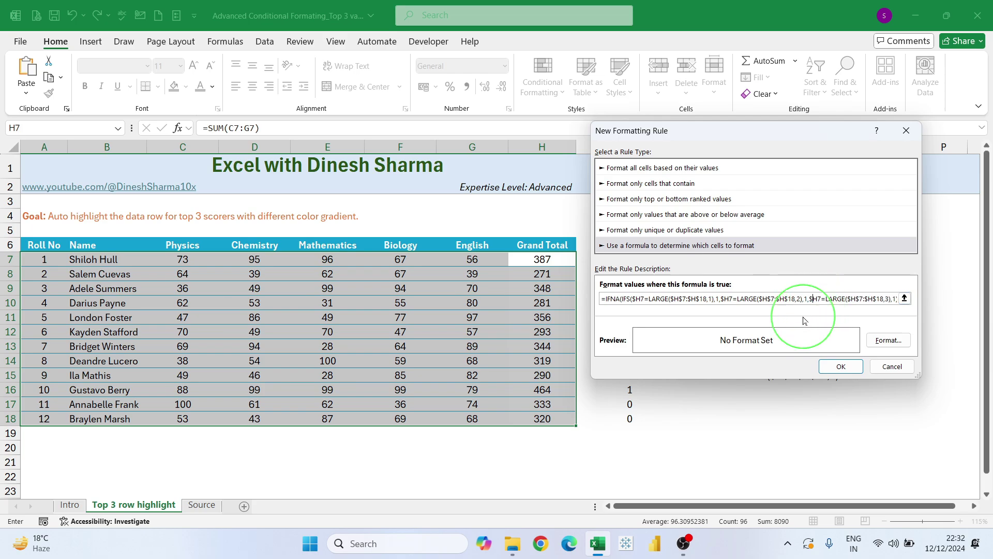
Step: Give the rule a light green background fill and apply it to the score table
click(889, 341)
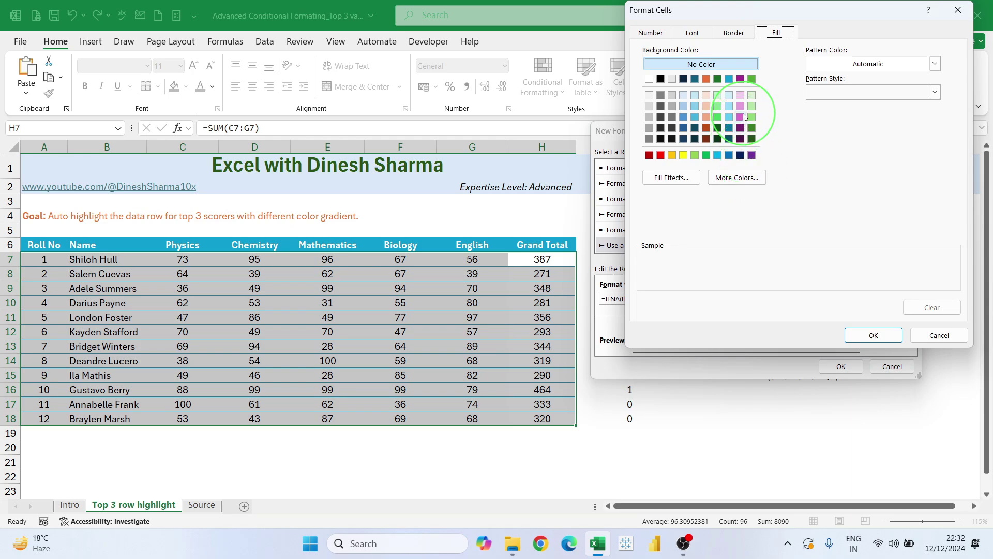
click(751, 106)
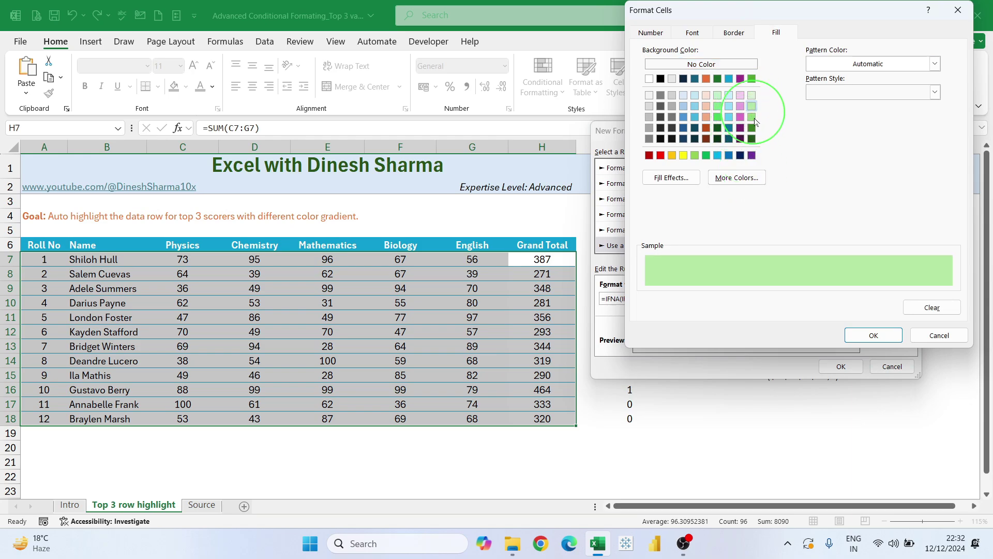
click(878, 336)
click(841, 365)
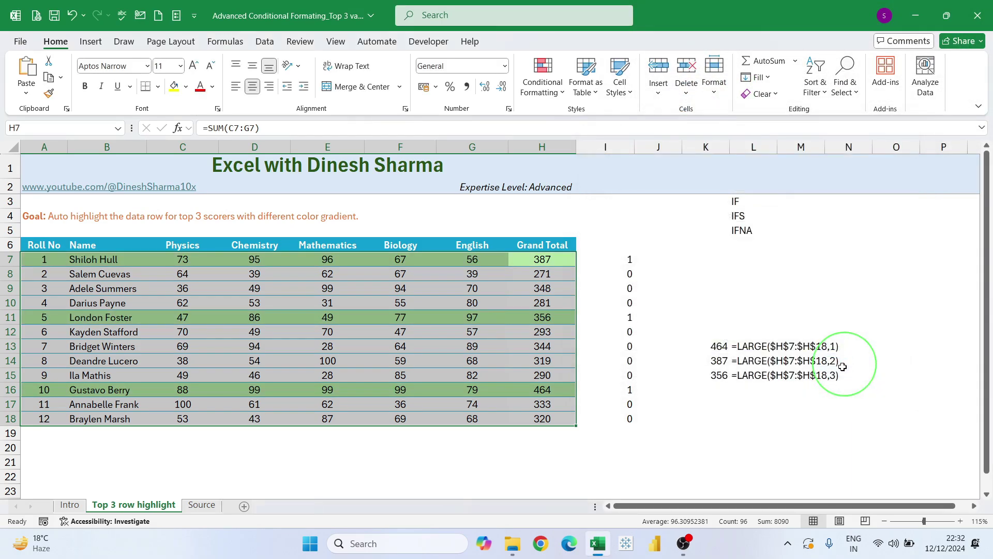
click(802, 432)
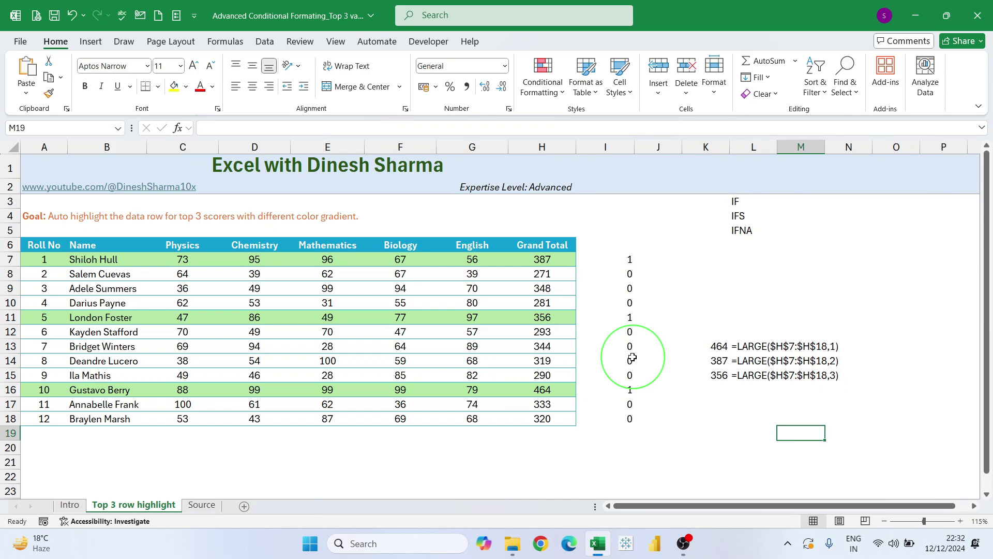
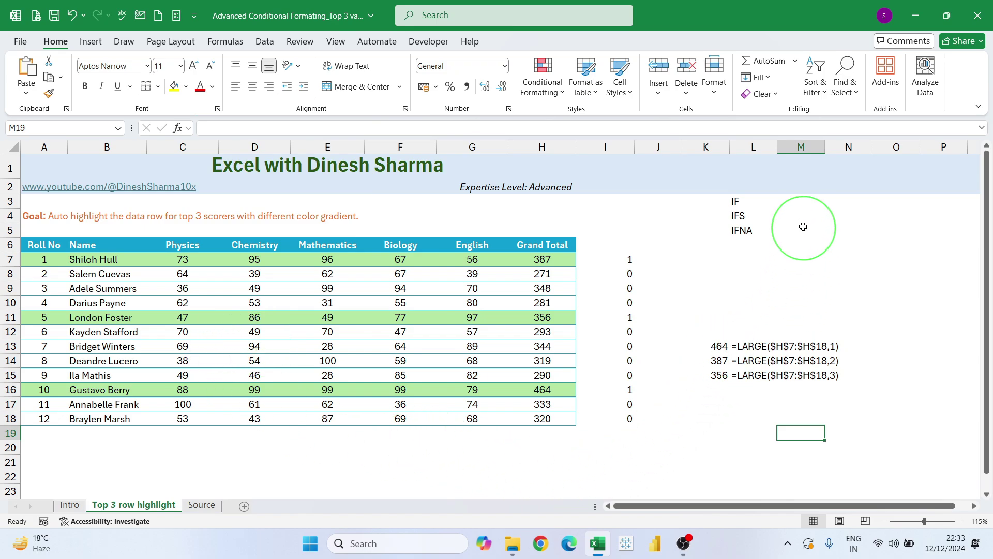
Step: Enter the rank numbers 1, 2 and 3 in cells M3 to M5 beside the function names
click(807, 204)
text(1)
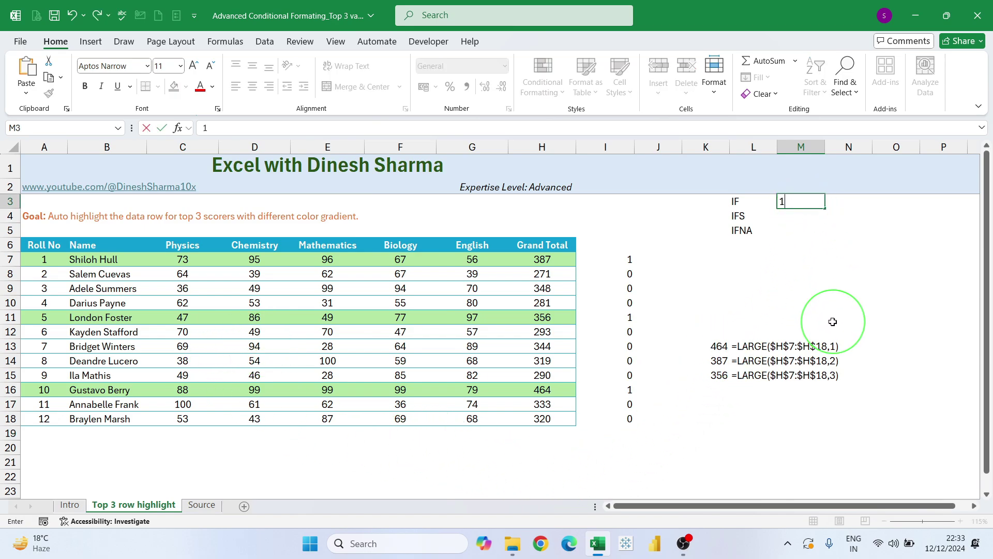
key(Return)
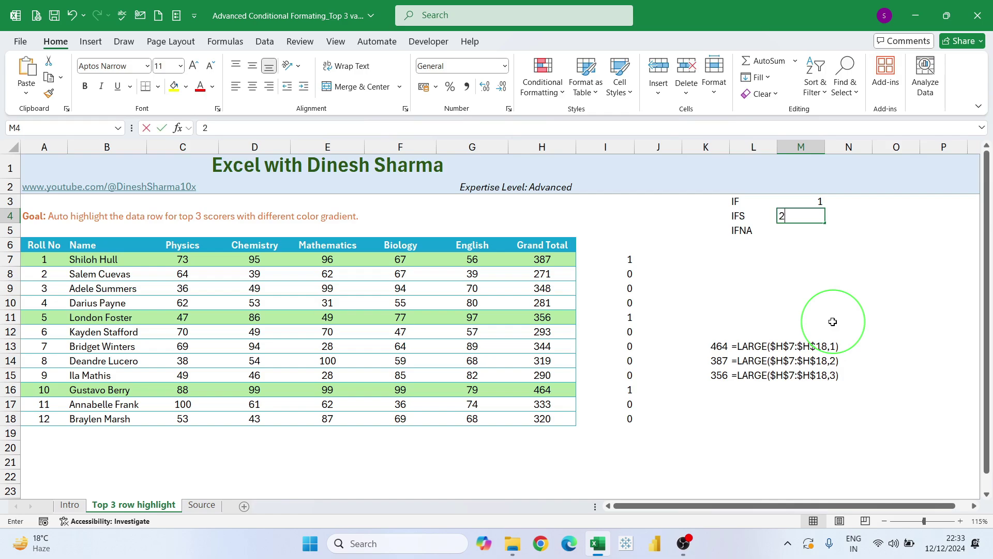
key(Return)
text(3)
key(Return)
key(Up)
key(Up)
Step: Shade the rank cells as a green gradient: standard green for M3, standard light green for M4 and a pale green tint for M5
click(815, 202)
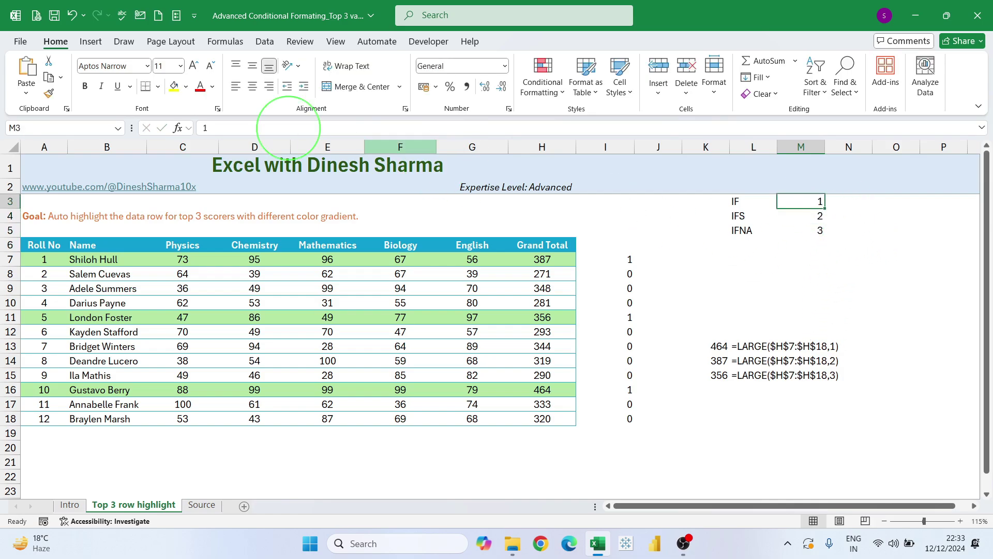
click(187, 89)
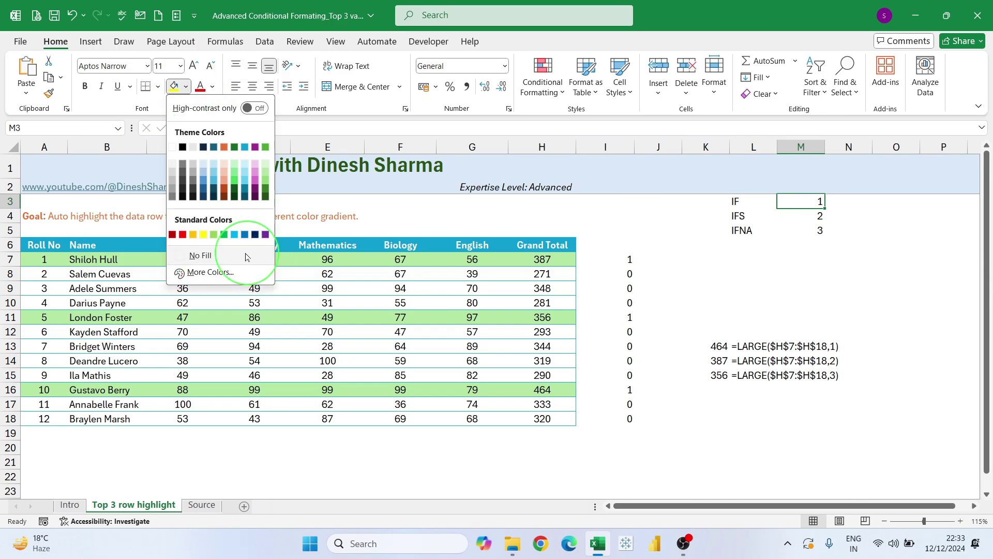
click(224, 234)
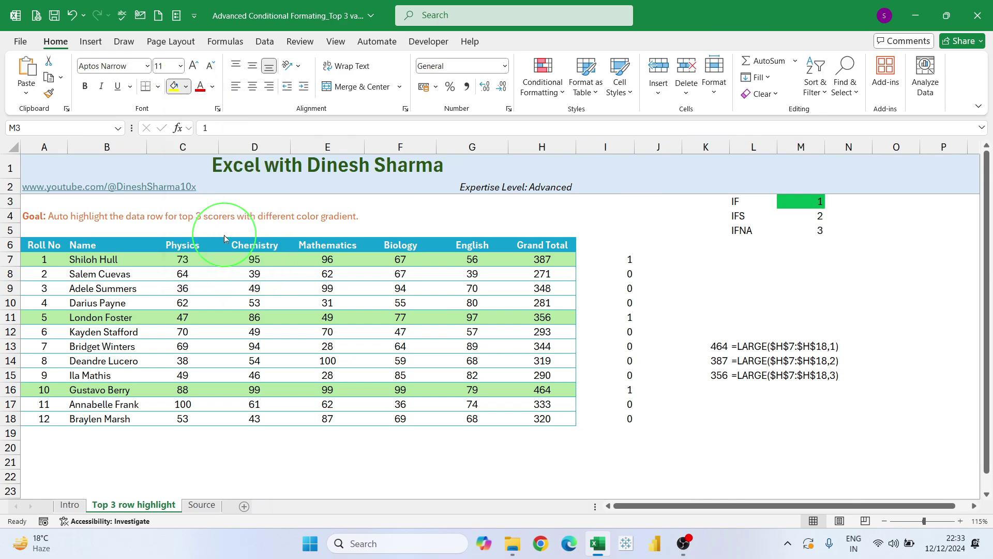
click(810, 215)
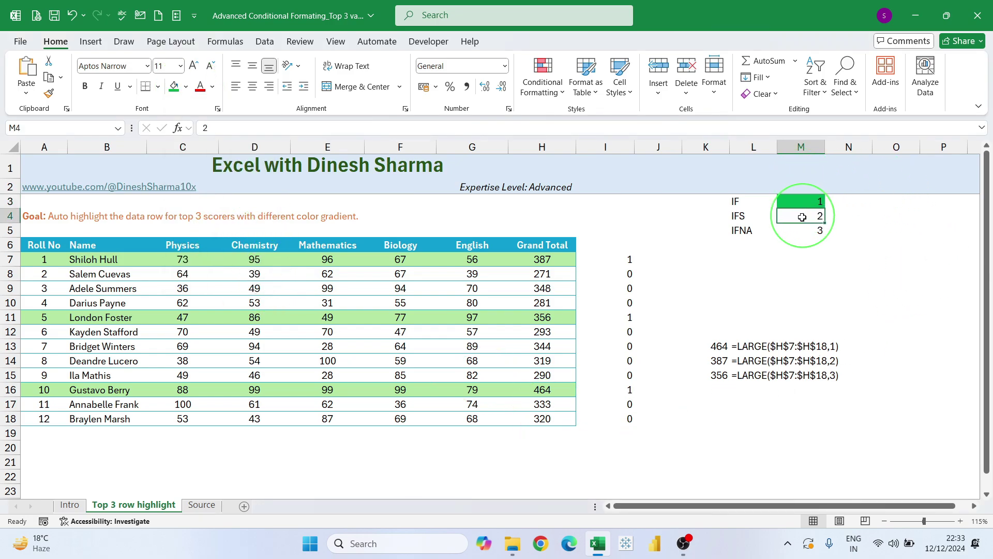
click(186, 88)
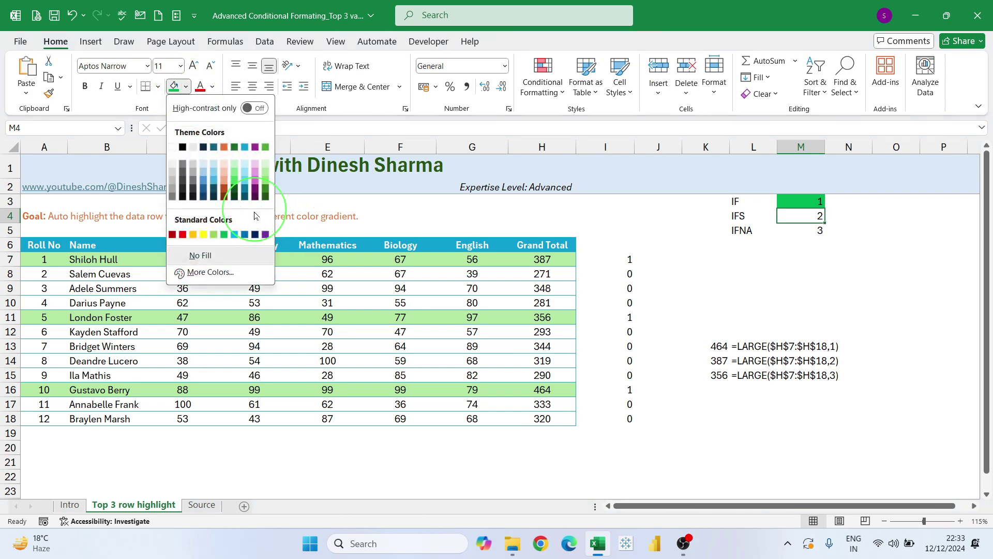
click(214, 236)
click(815, 230)
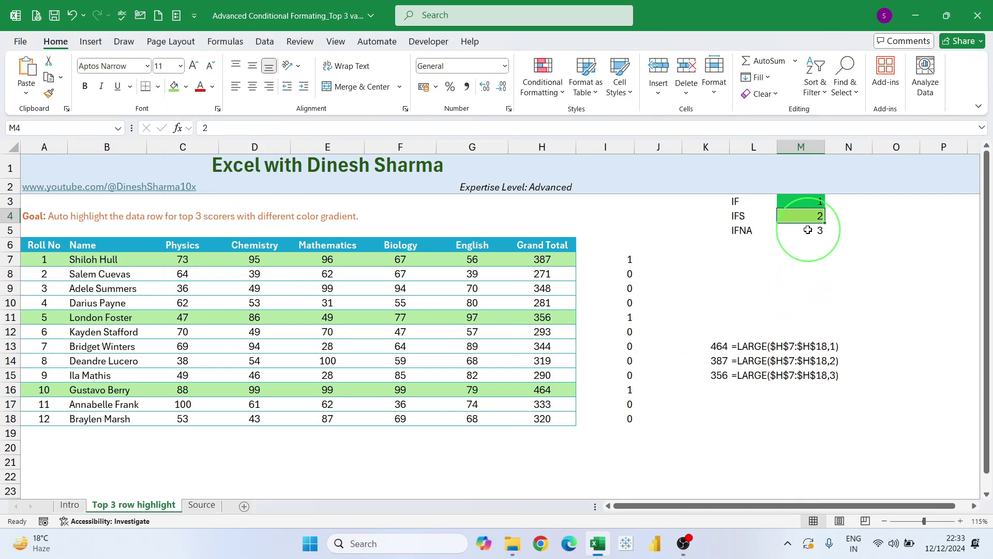
click(186, 87)
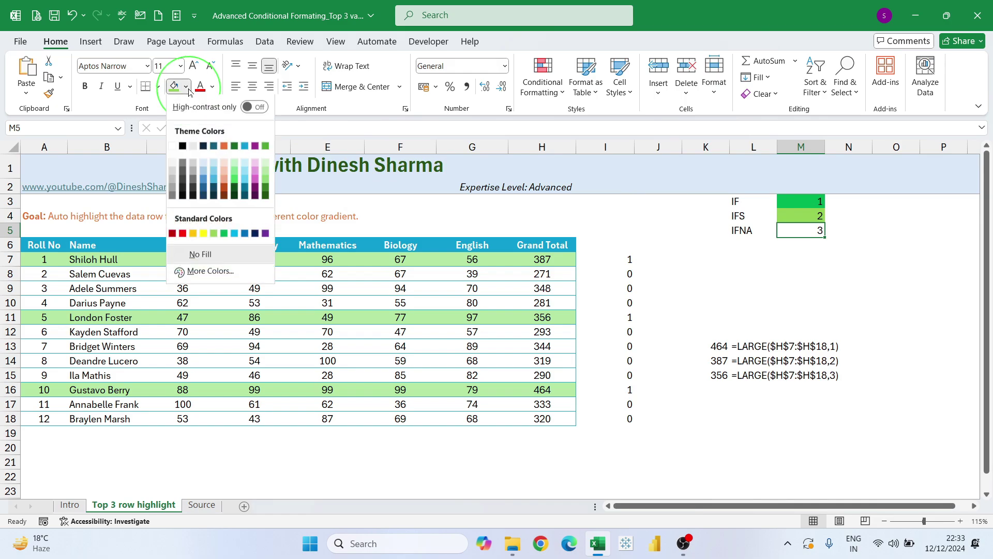
click(265, 162)
click(849, 303)
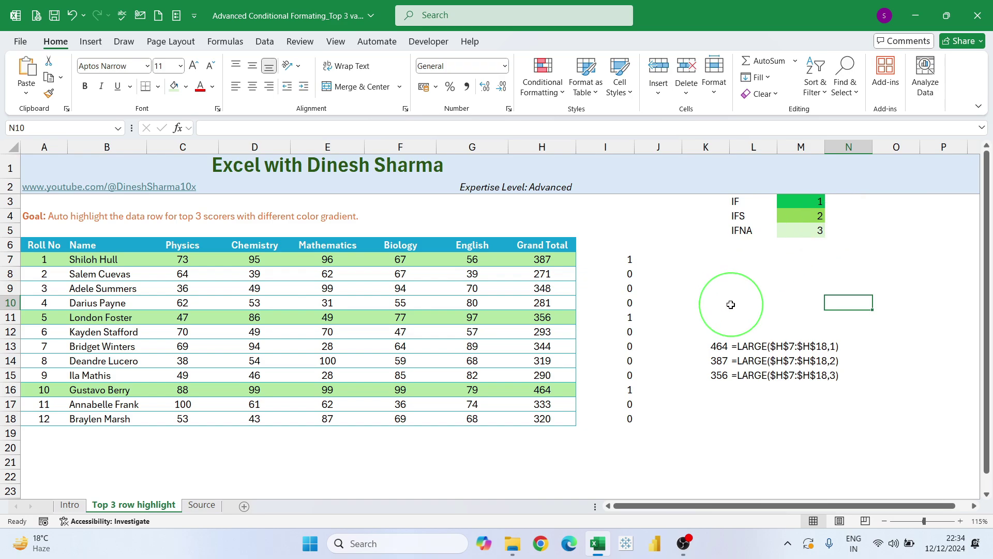
Step: Clear the conditional formatting rules from the table data in A7:H18
drag(559, 263, 4, 419)
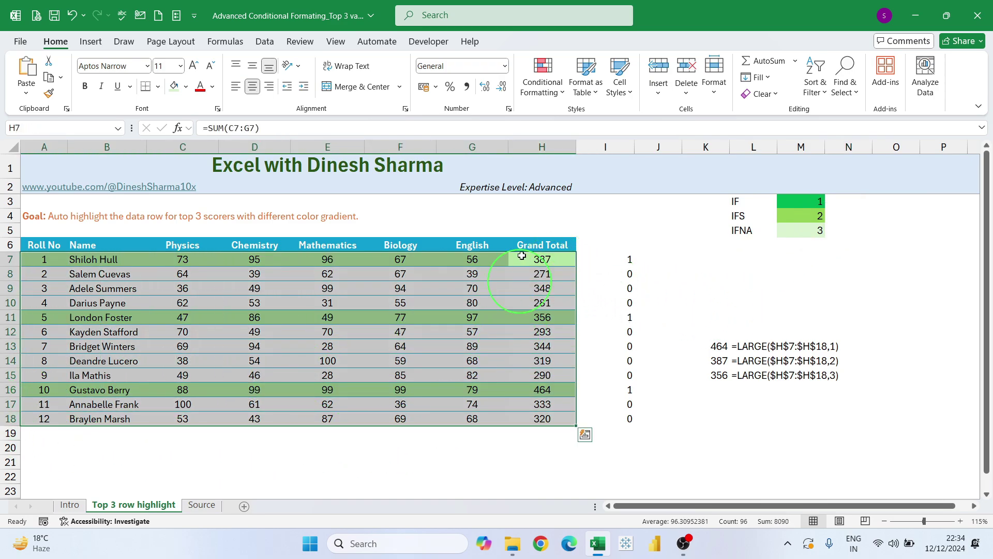
click(558, 92)
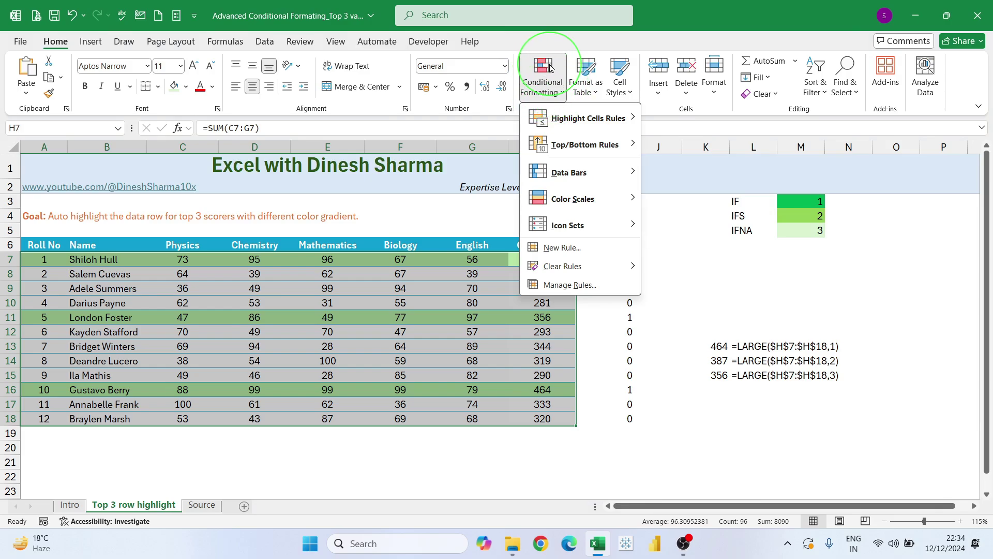
mouse_move(600, 270)
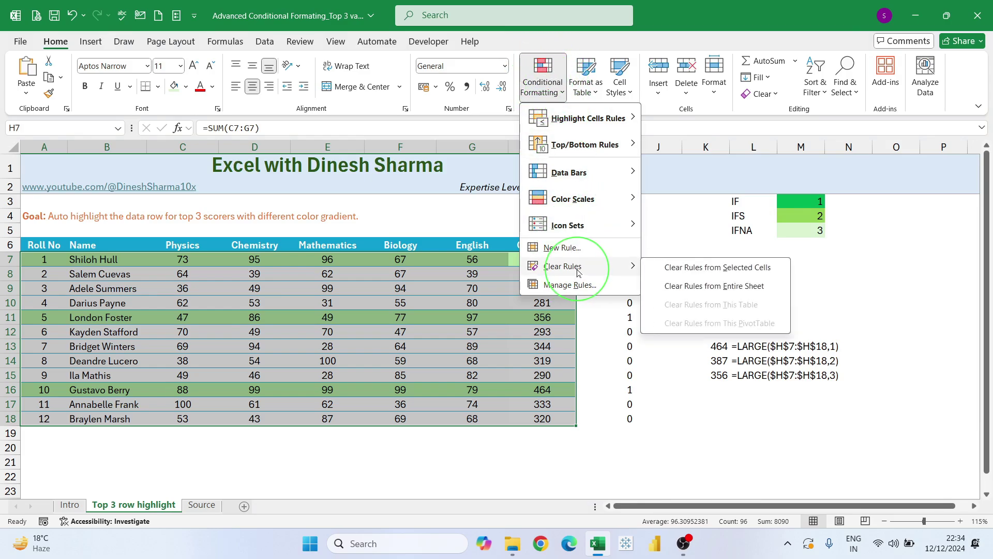
click(710, 273)
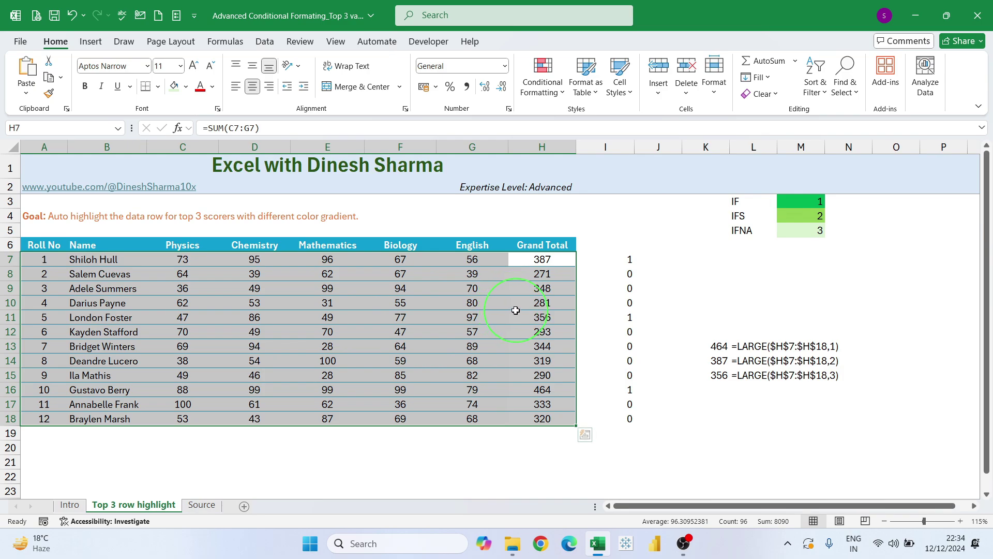
Step: Examine the grand total formula in H7, the LARGE formula text in L13 and the IFNA formula in I7
click(548, 260)
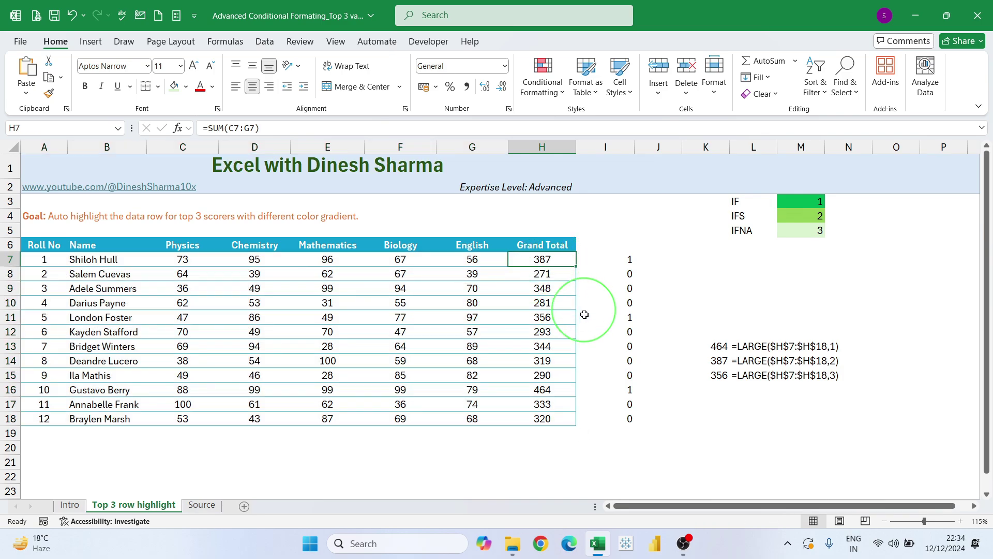
click(630, 259)
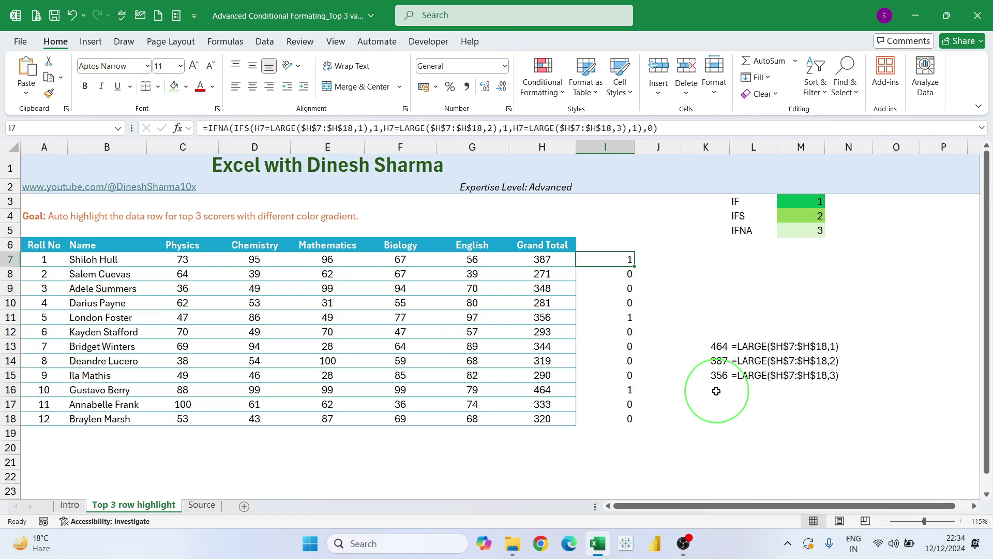
click(746, 346)
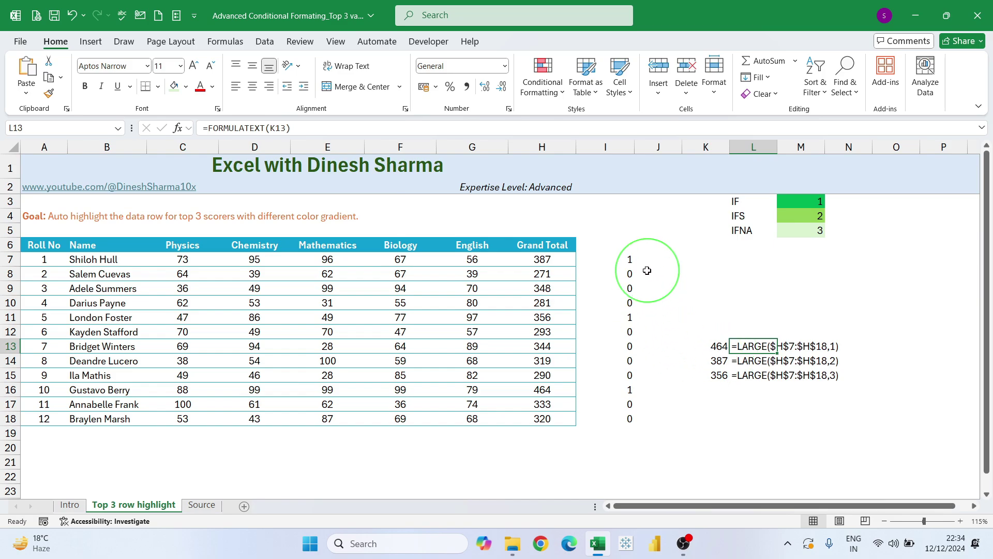
click(630, 260)
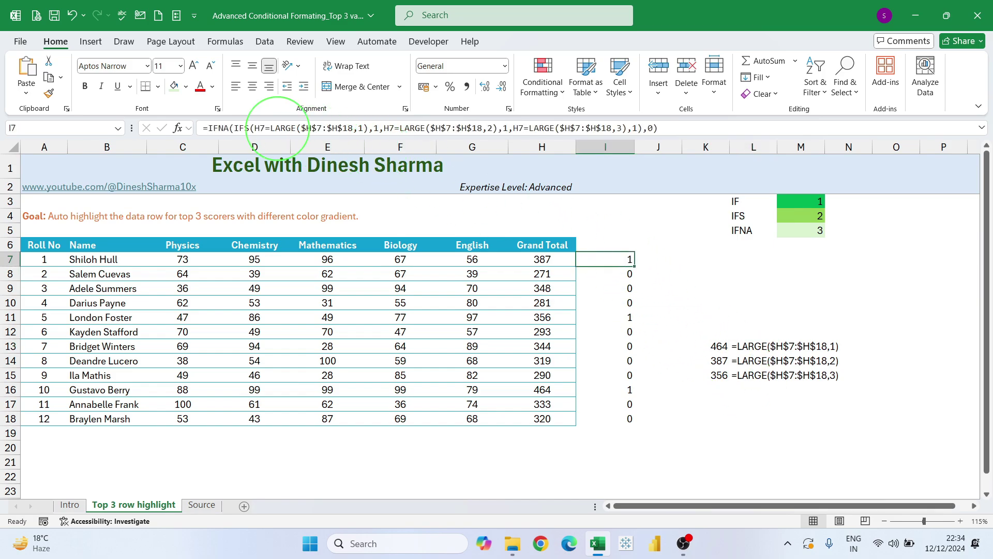
Step: Copy the first logical test of the I7 formula as $H7=LARGE($H$7:$H$18,1), with column H locked, and discard the cell edit
click(252, 127)
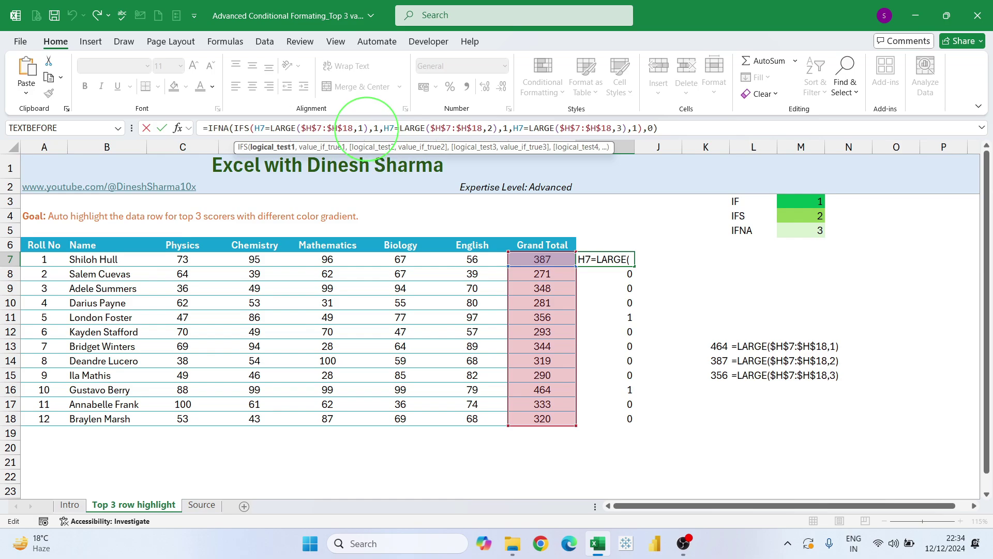
shift+click(367, 128)
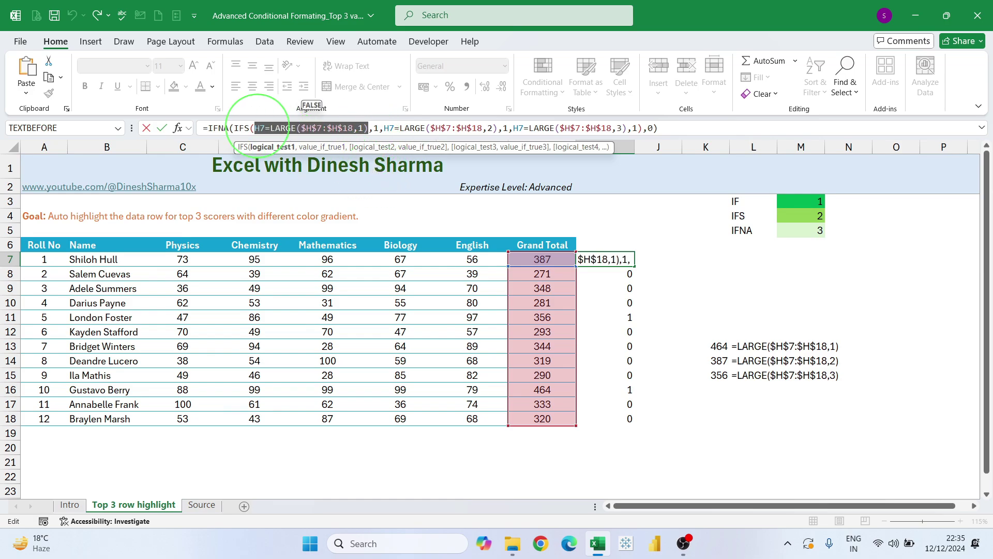
click(254, 127)
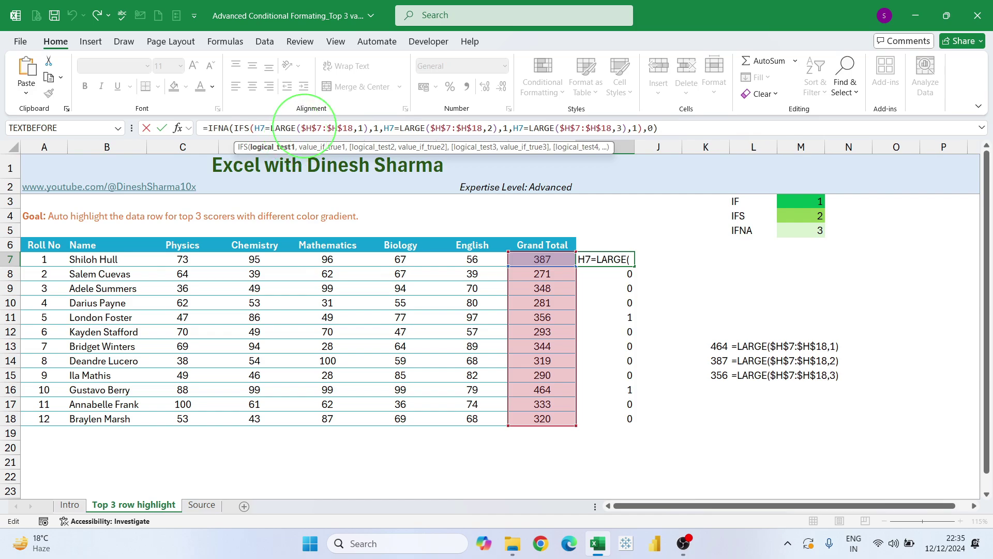
text($)
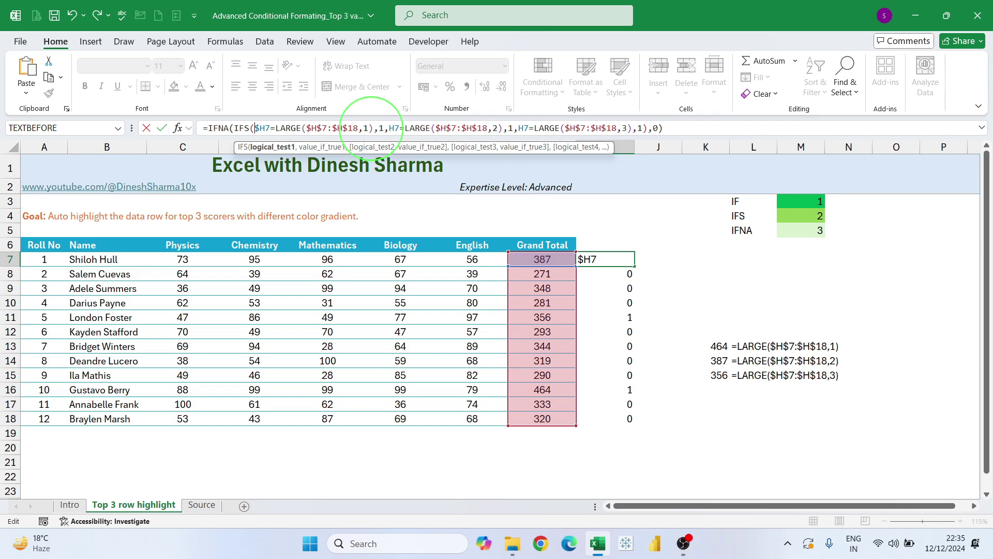
shift+click(372, 128)
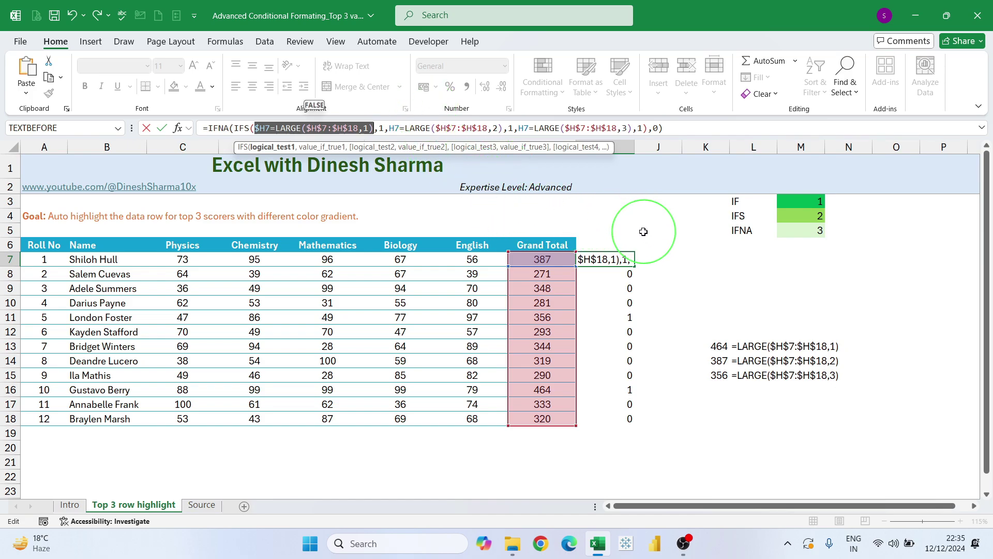
key(Escape)
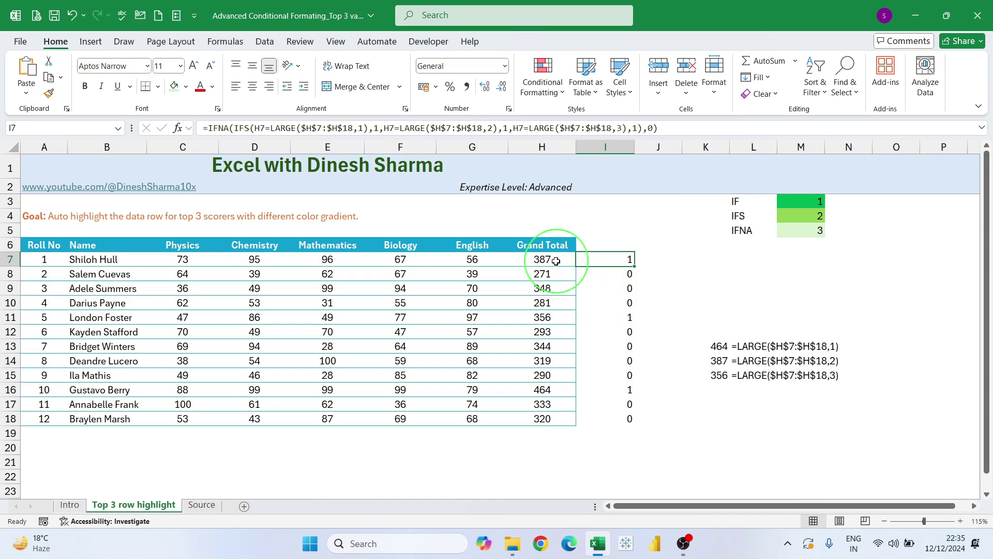
Step: Create a formula-based conditional formatting rule for A7:H18 with =if($H7=LARGE($H$7:$H$18,1),1,0) and select the formula text for reuse
drag(543, 260, 4, 417)
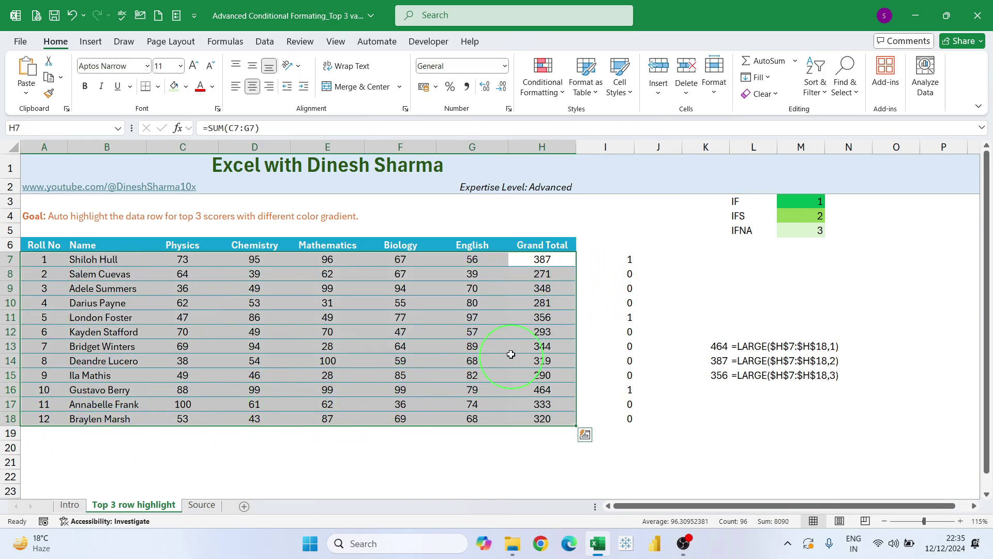
click(548, 88)
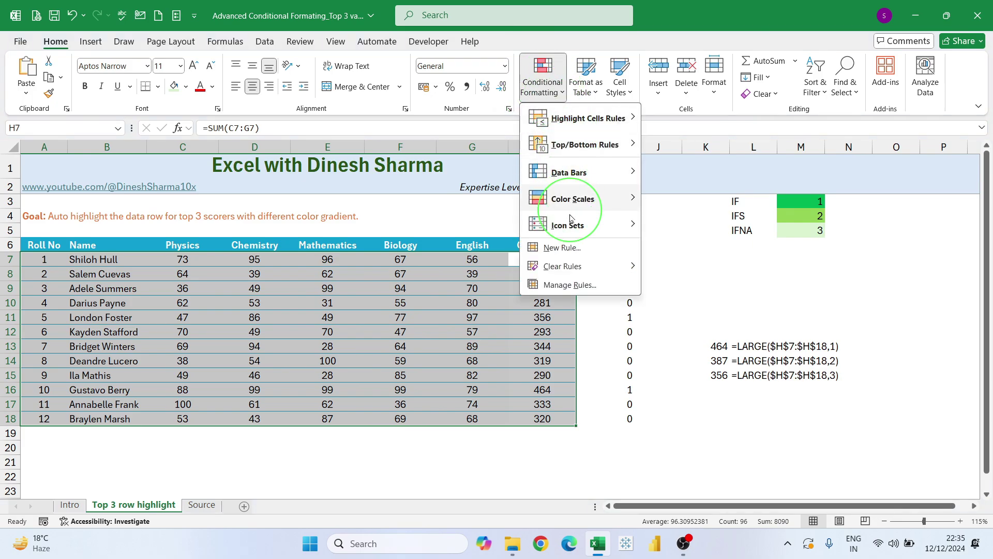
click(566, 252)
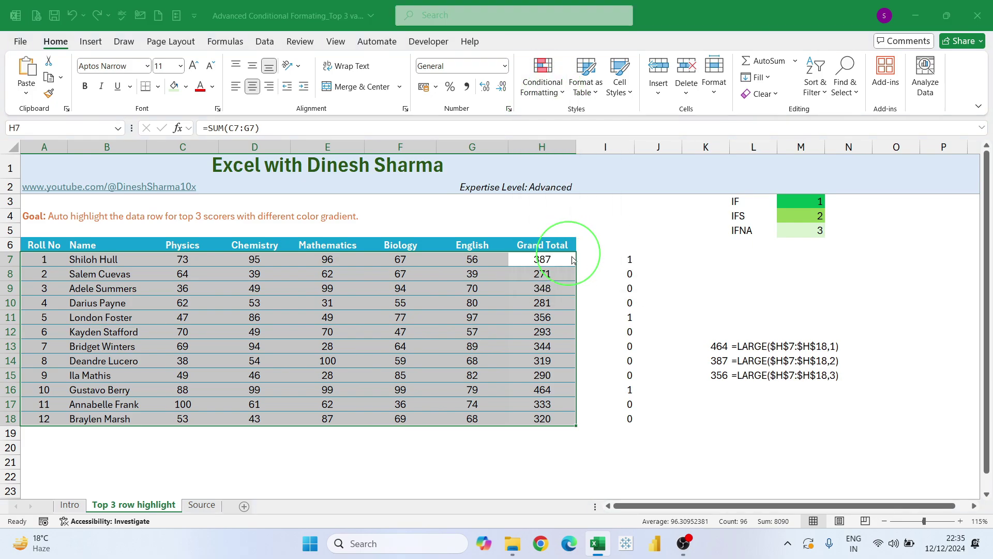
drag(752, 125, 784, 133)
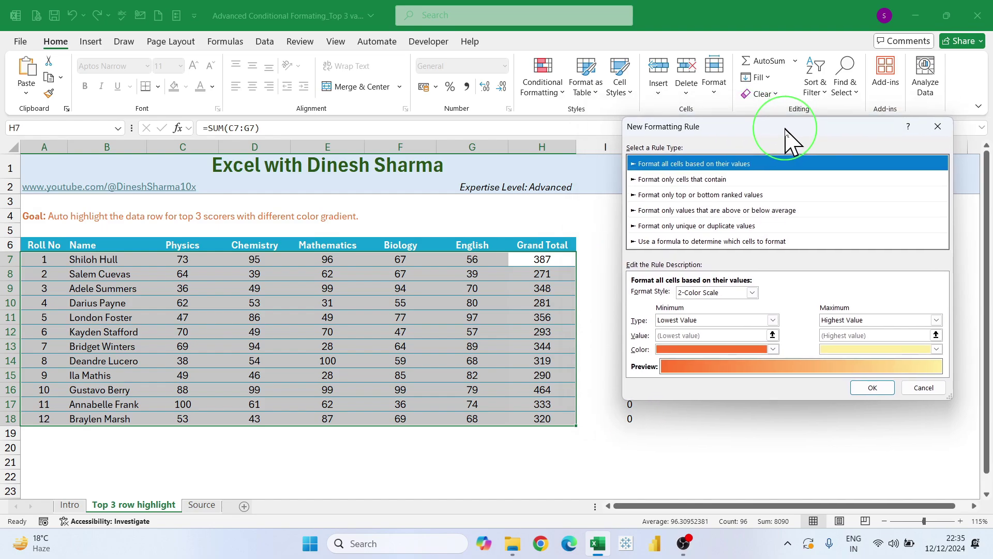
click(675, 243)
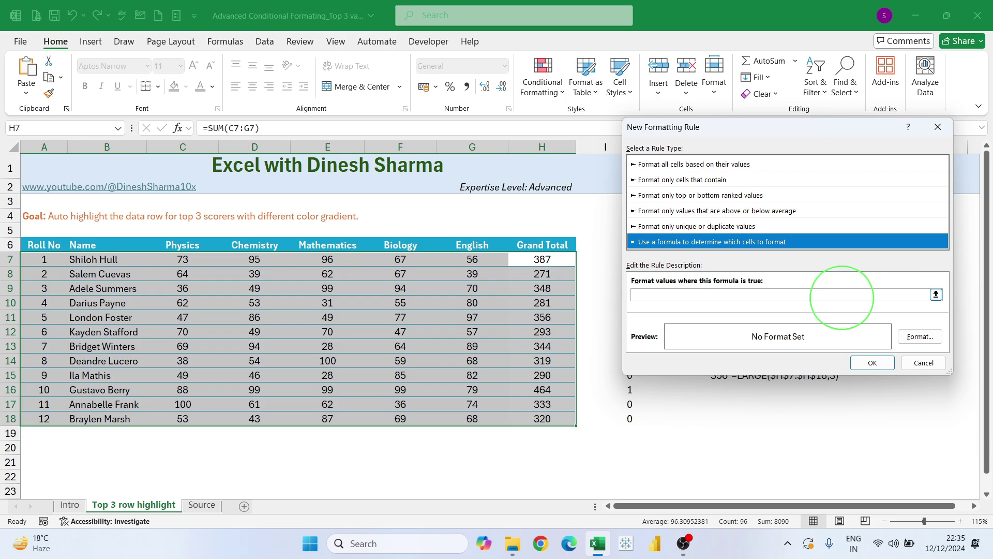
click(842, 294)
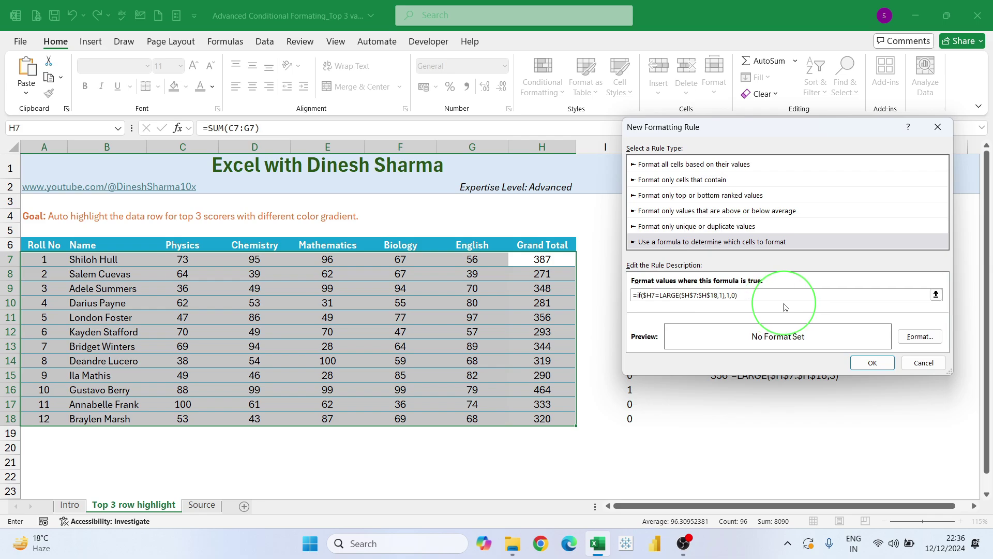
drag(748, 298, 613, 280)
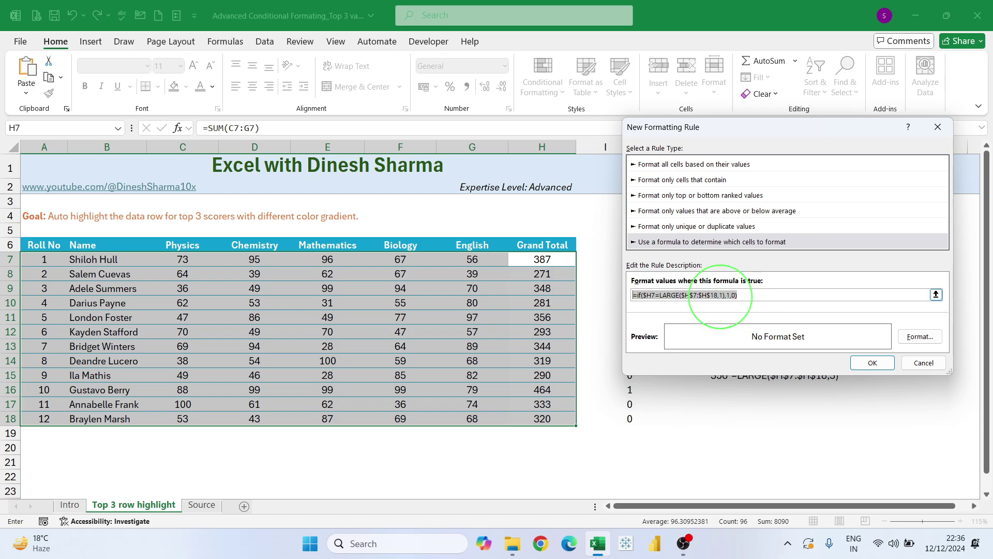
Step: Give the top-score rule a standard green fill and apply it to the table data
click(919, 339)
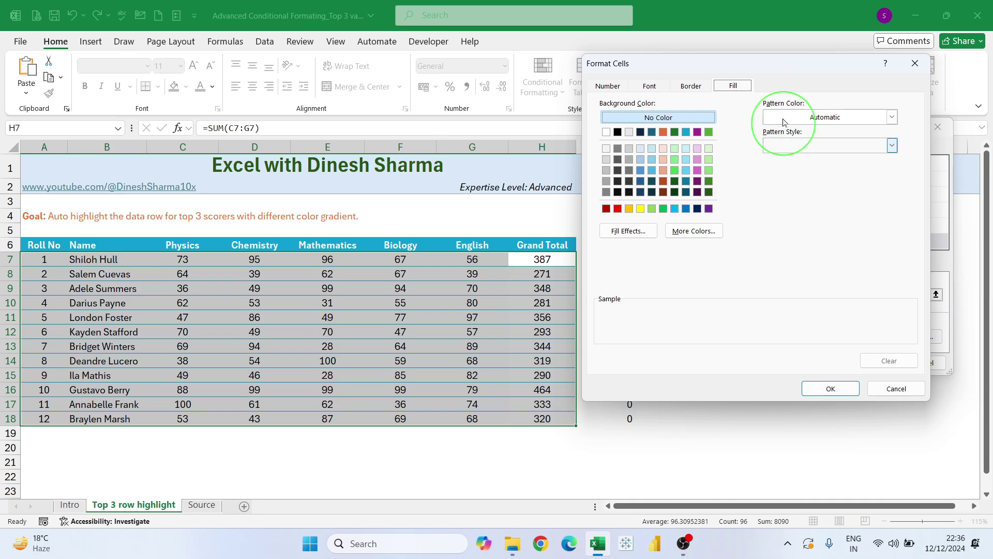
drag(772, 64, 802, 151)
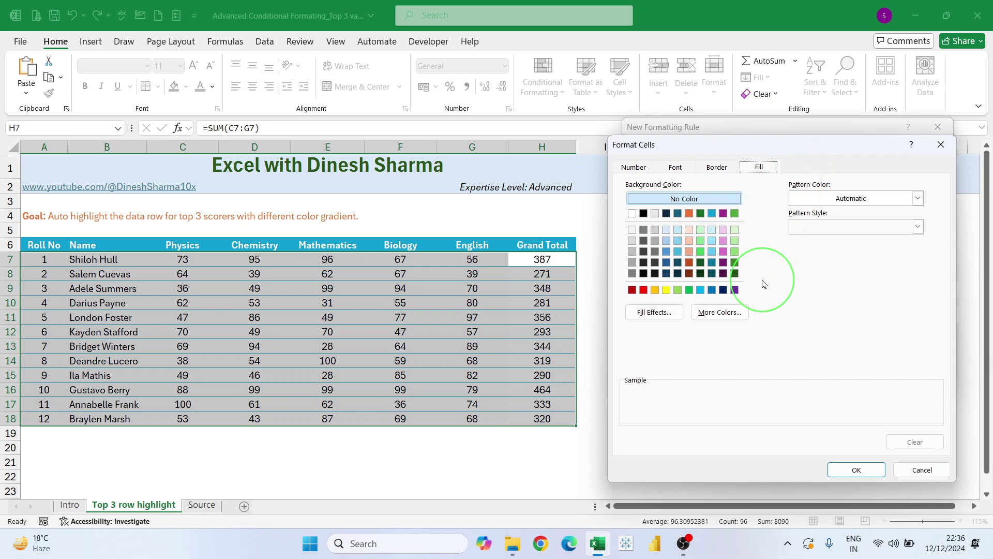
click(689, 289)
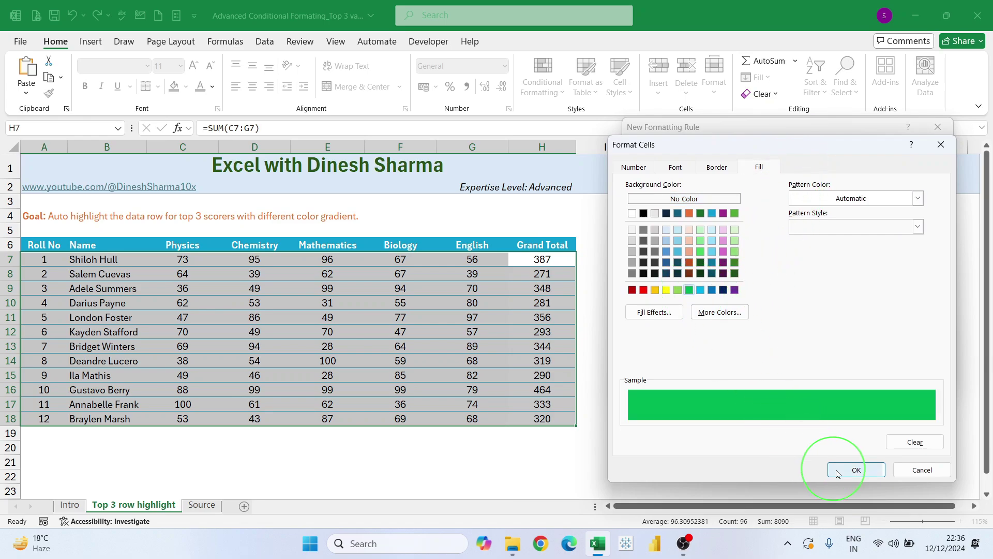
click(863, 471)
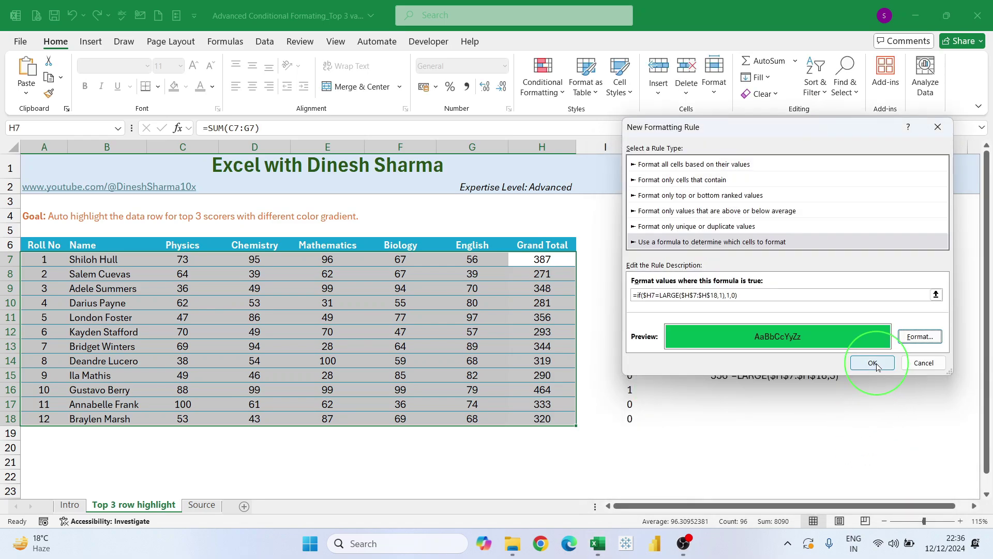
click(875, 361)
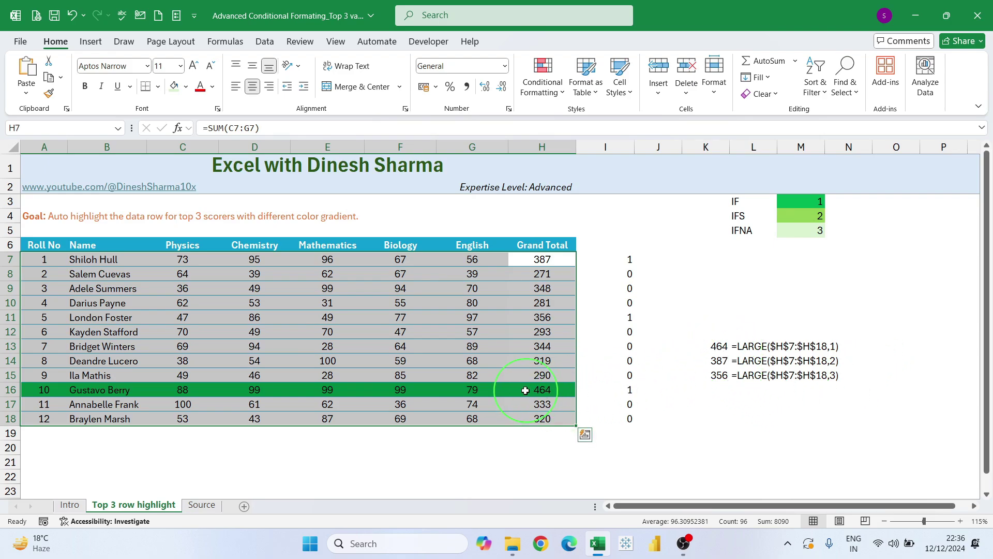
Step: Add a second formula-based rule for A7:H18 with =if($H7=LARGE($H$7:$H$18,2),1,0)
click(545, 94)
mouse_move(585, 270)
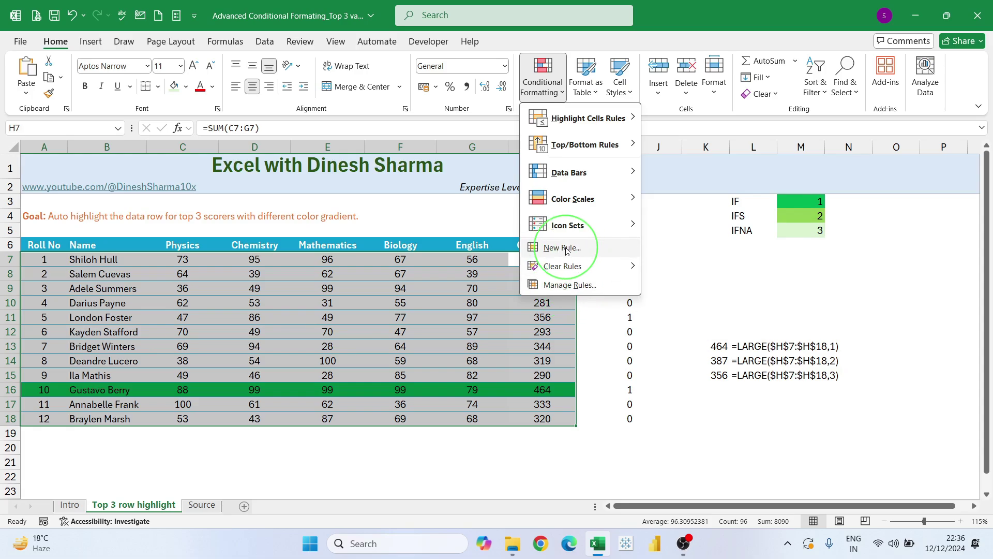
click(576, 286)
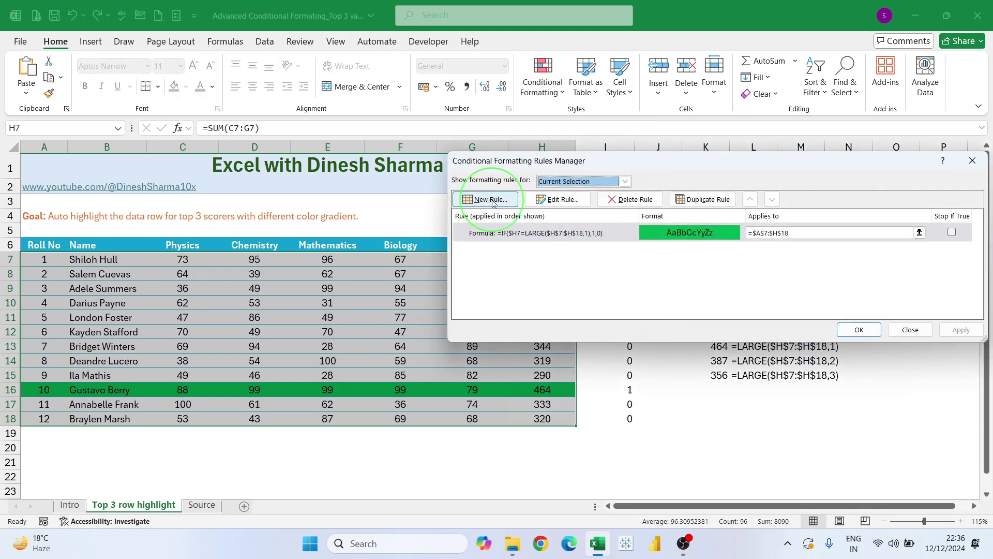
click(489, 200)
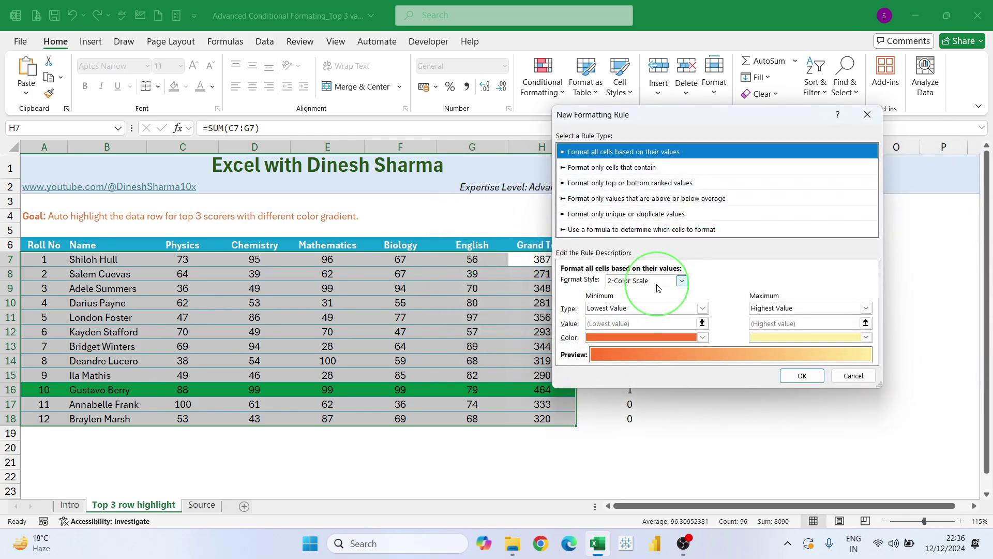
drag(656, 119, 730, 163)
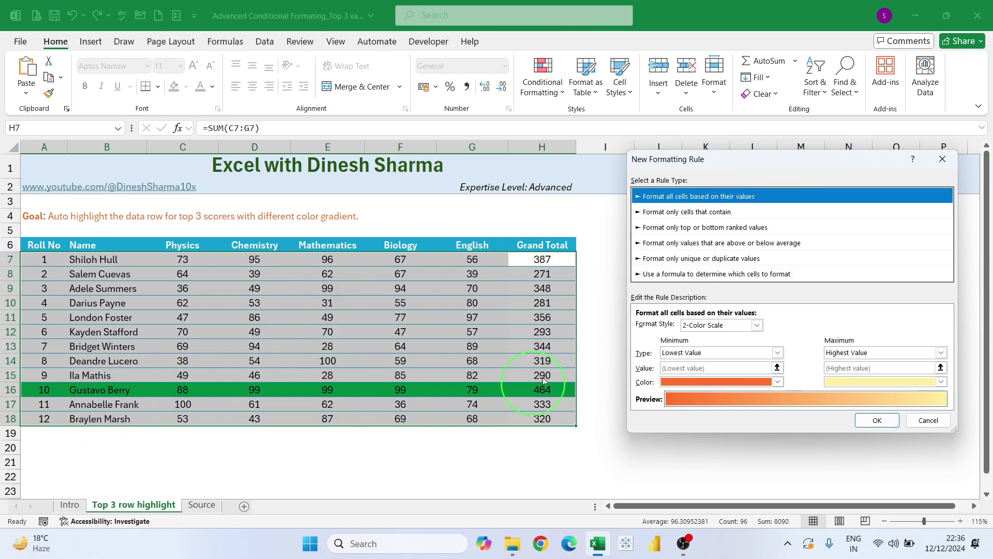
click(714, 275)
click(679, 326)
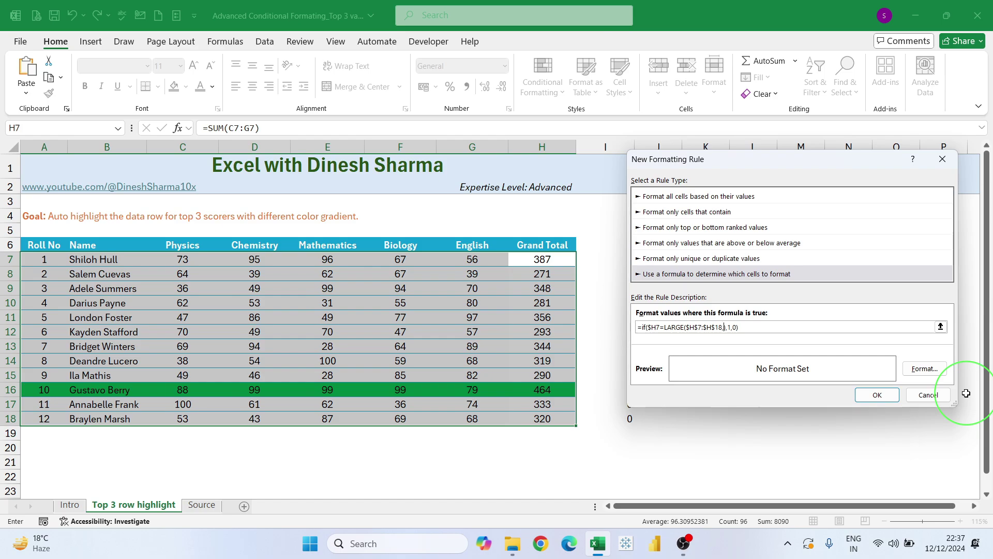
Step: Give the second-highest score rule a standard light green fill and apply it to the table data
click(924, 368)
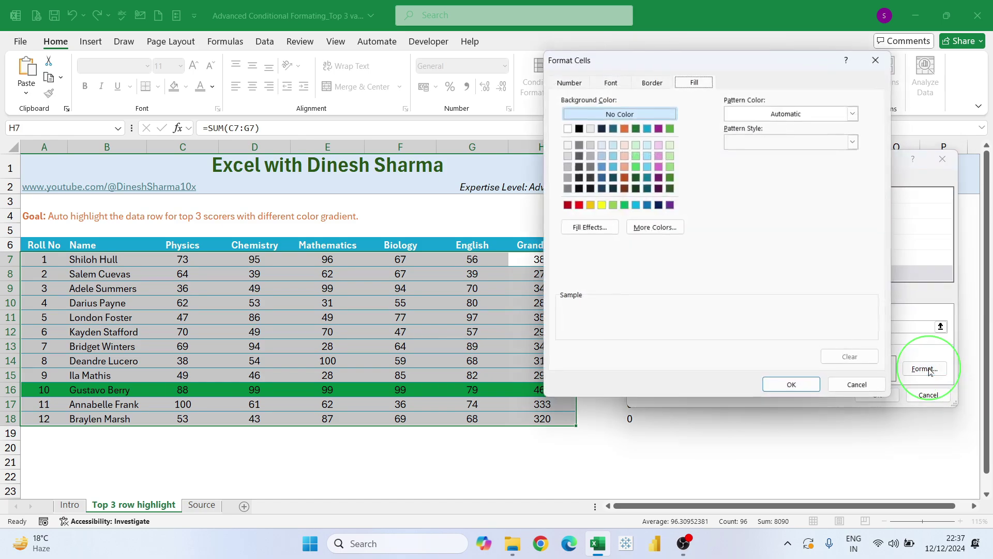
click(613, 205)
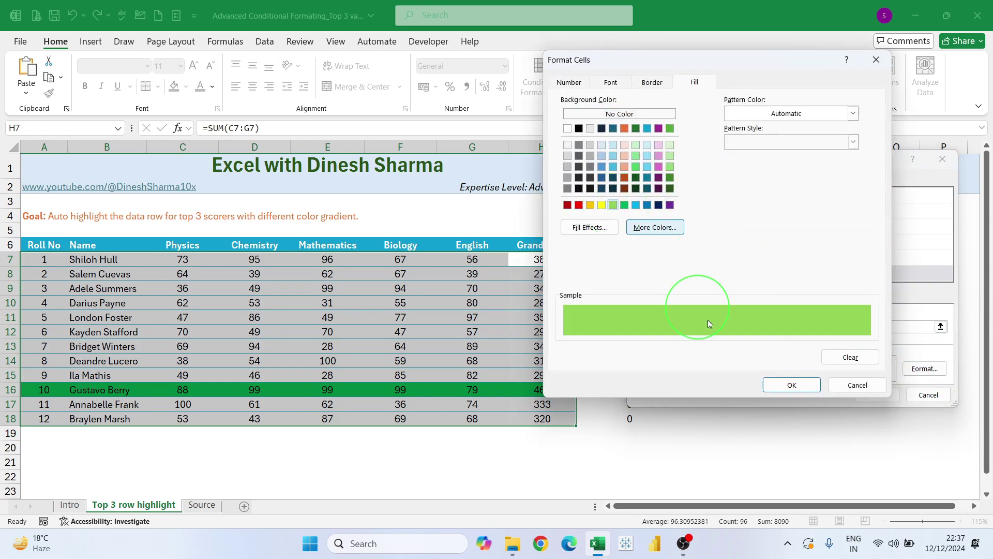
click(792, 384)
click(875, 393)
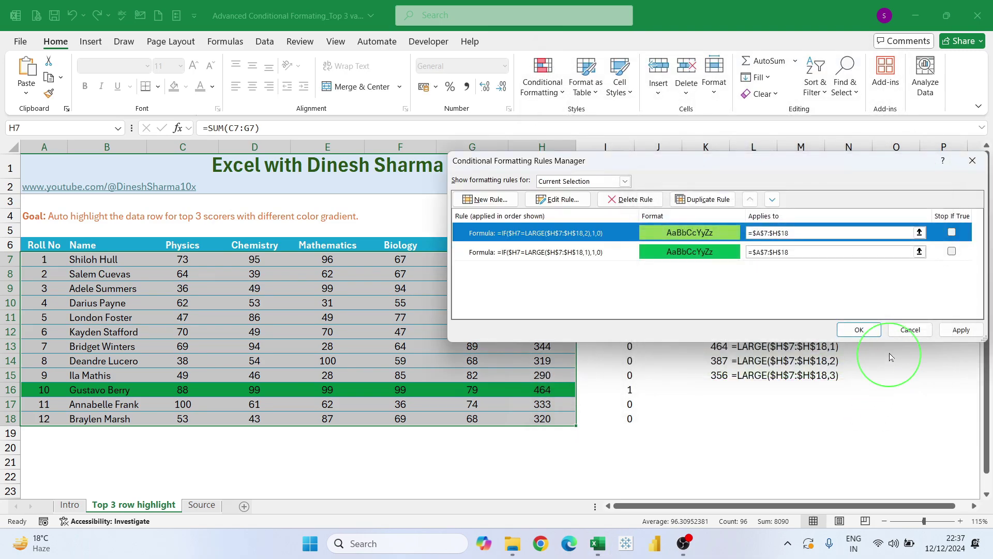
click(960, 329)
click(858, 330)
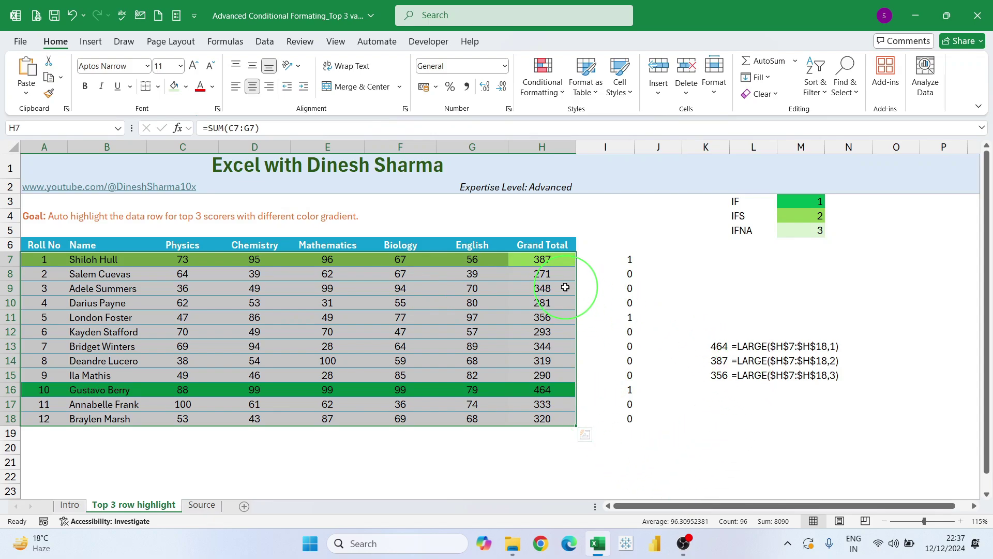
Step: Add a third formula-based rule for A7:H18 with =if($H7=LARGE($H$7:$H$18,3),1,0)
click(542, 83)
click(591, 285)
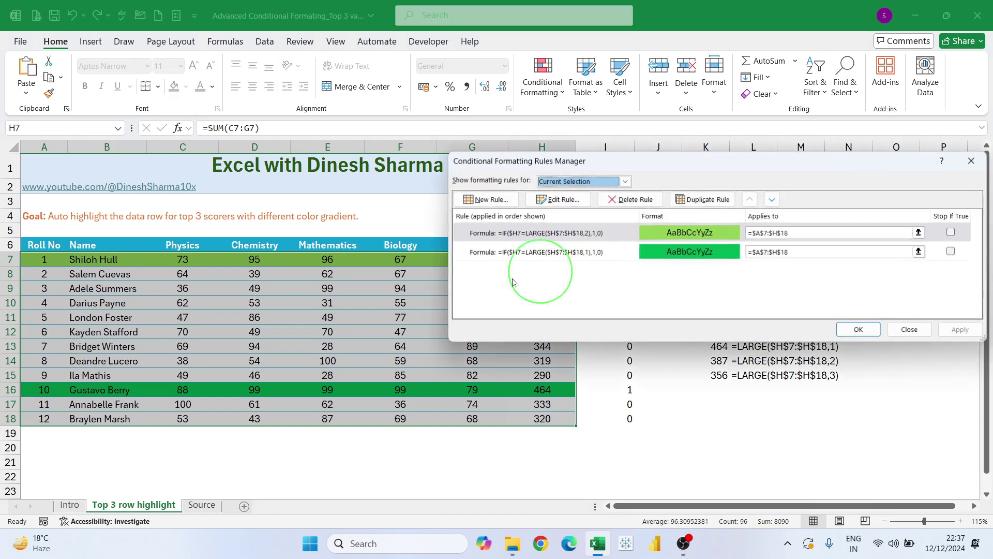
click(509, 202)
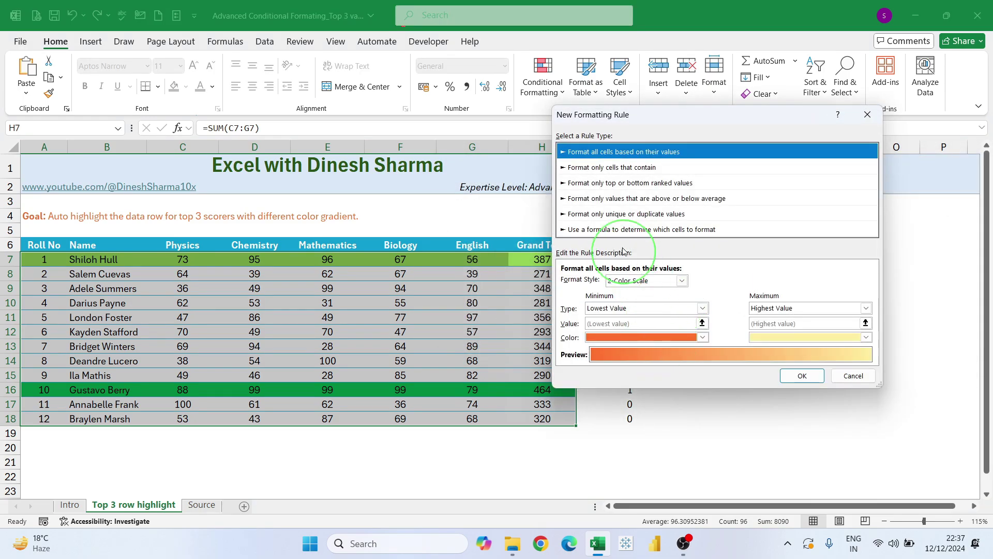
click(610, 231)
click(611, 283)
text(=if($H7=LARGE($H$7:$H$18,1),1,0))
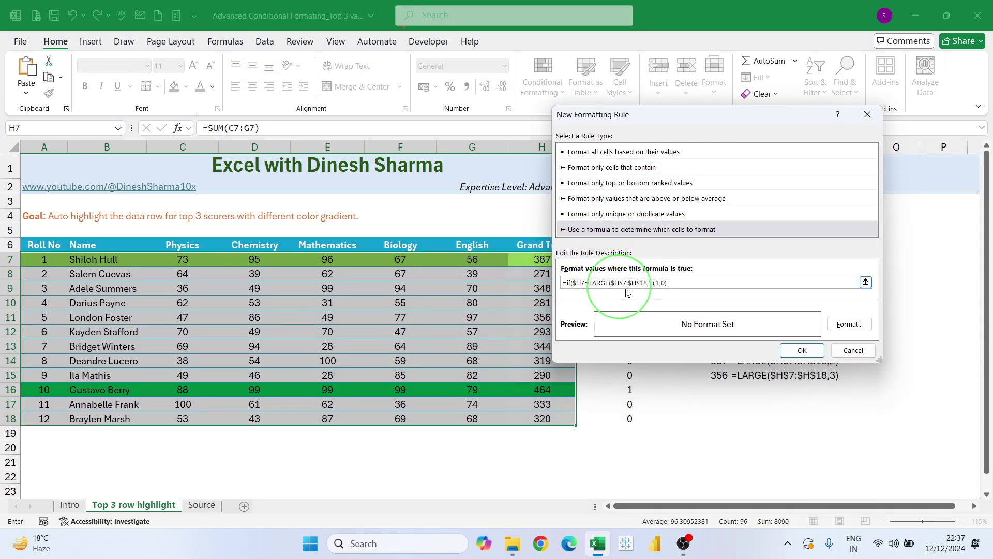
click(649, 283)
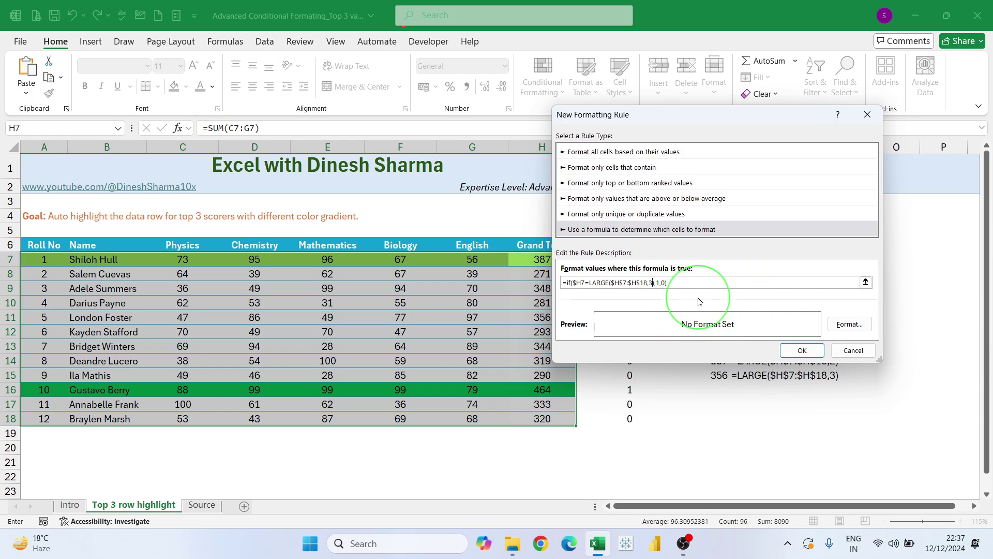
Step: Give the third-highest score rule the palest green tint as fill and apply it to the table data
click(850, 326)
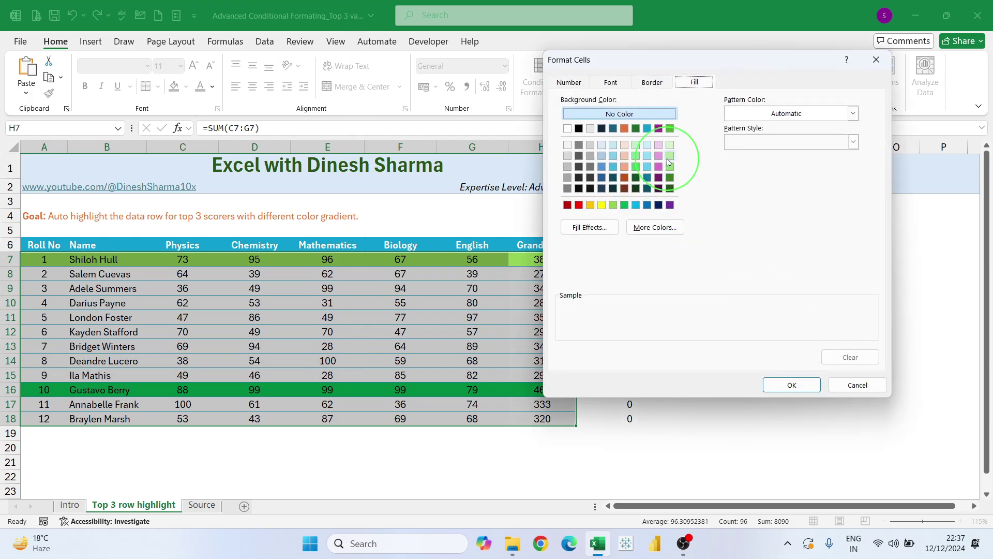
click(670, 145)
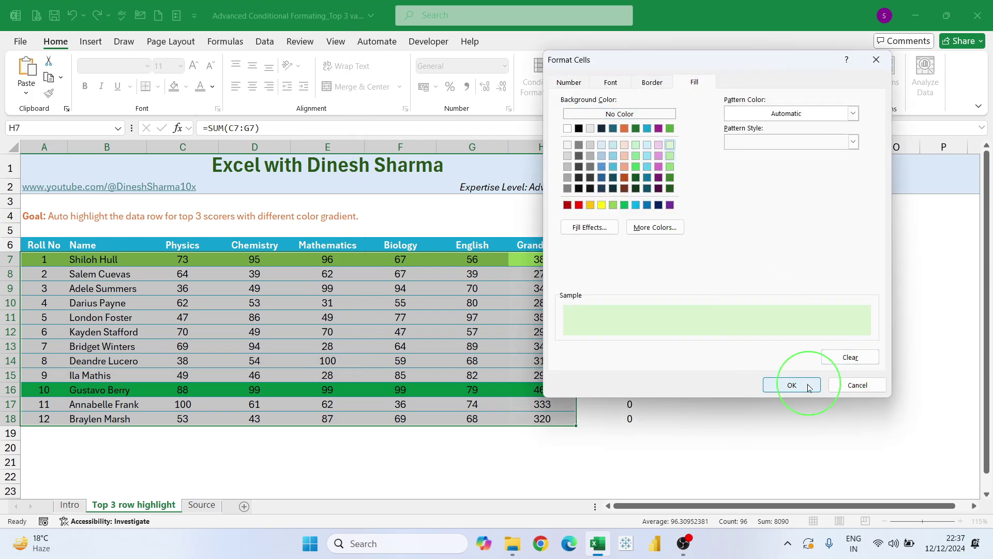
click(791, 385)
click(805, 349)
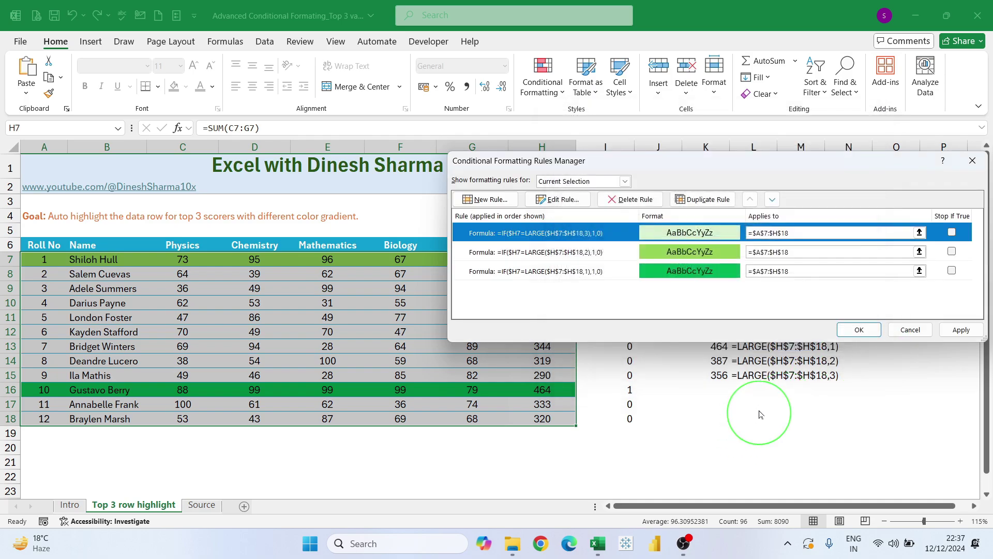
click(859, 330)
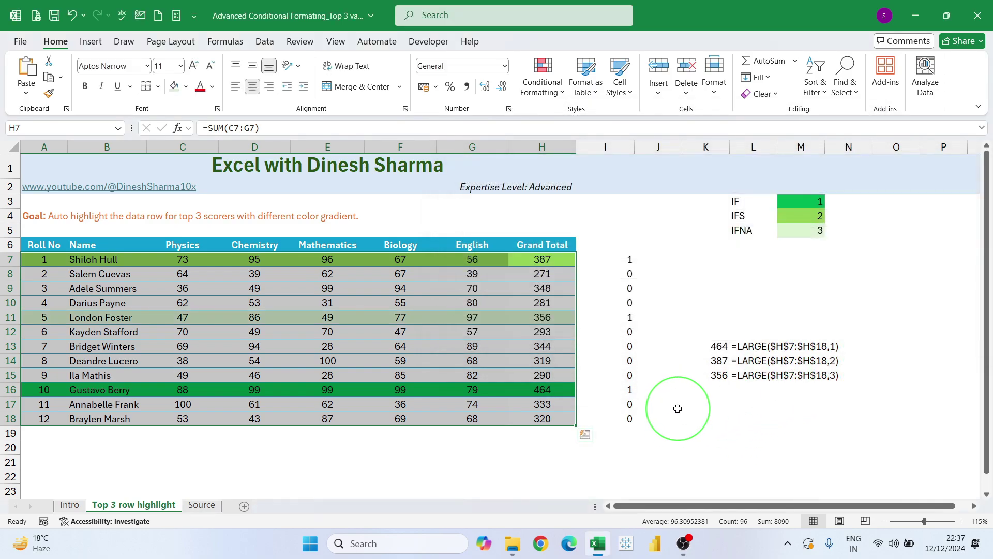
Step: Set all five subject marks of roll number 7 (C13:G13) to 90
click(699, 444)
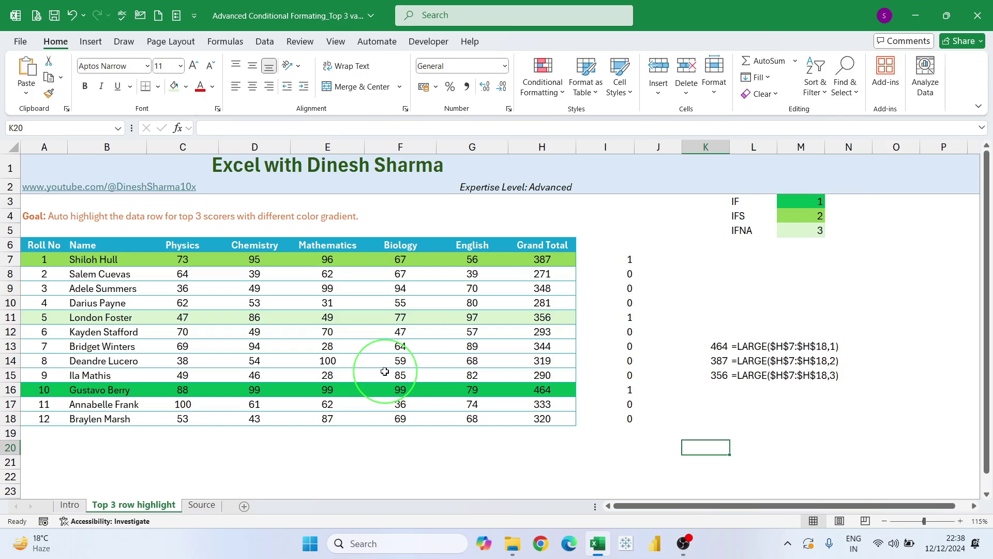
click(195, 346)
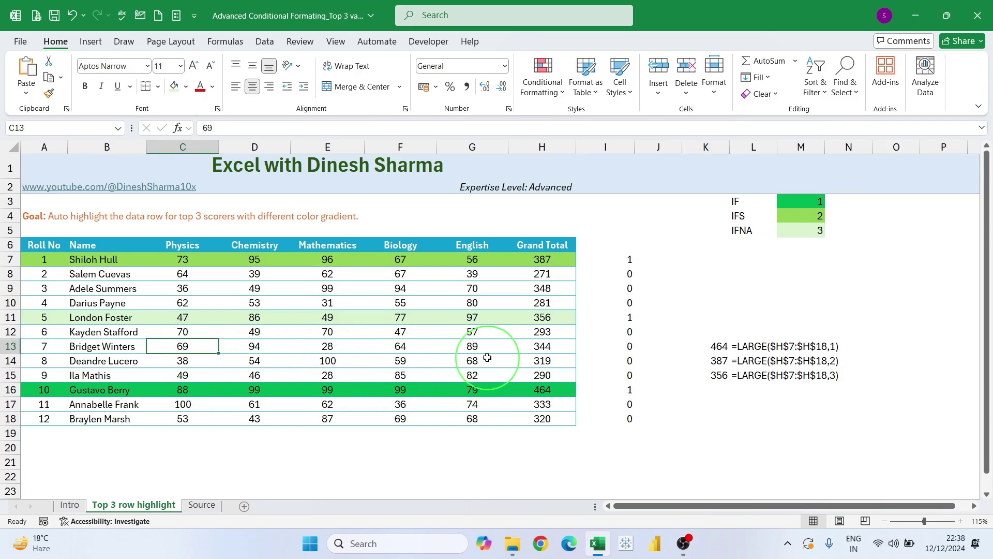
drag(480, 348, 479, 349)
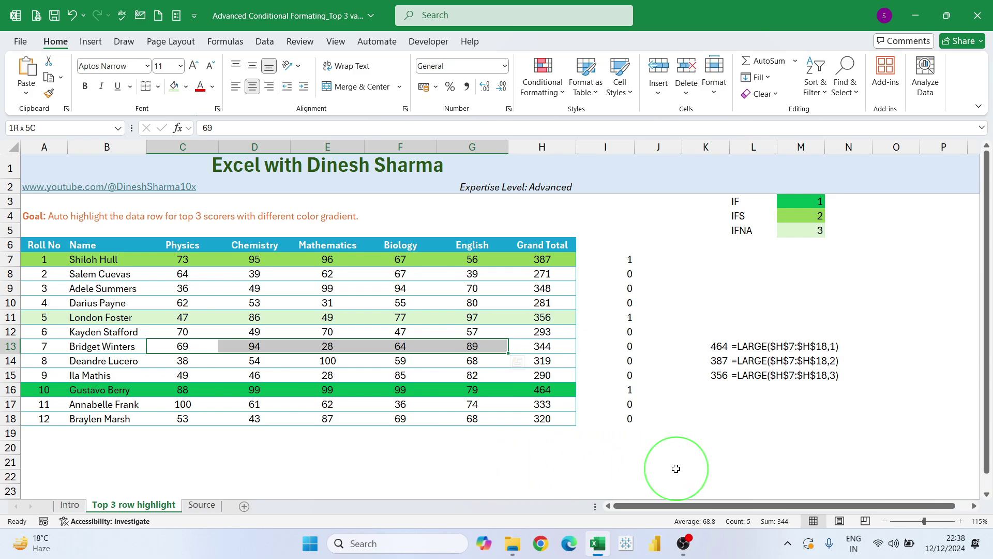
text(90)
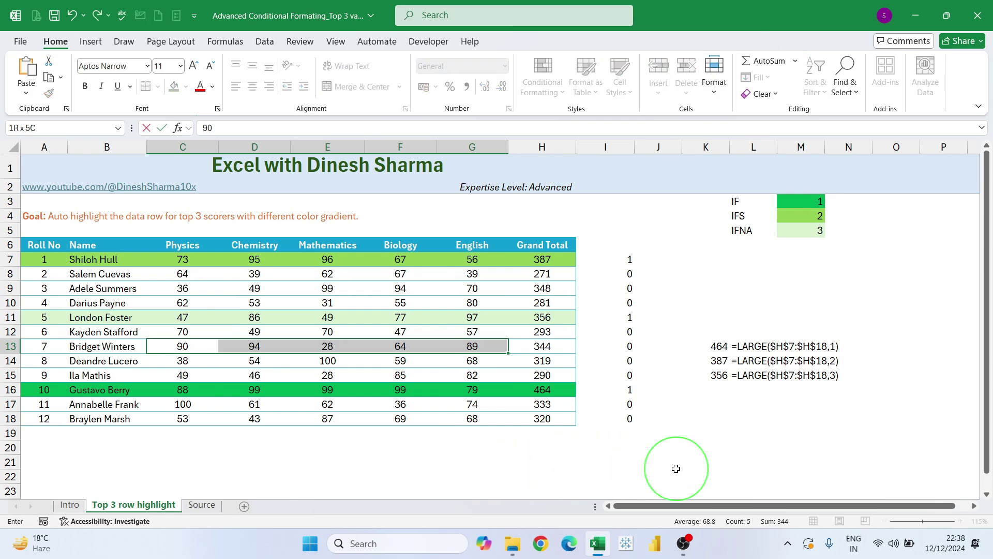
key(ctrl+Return)
click(540, 460)
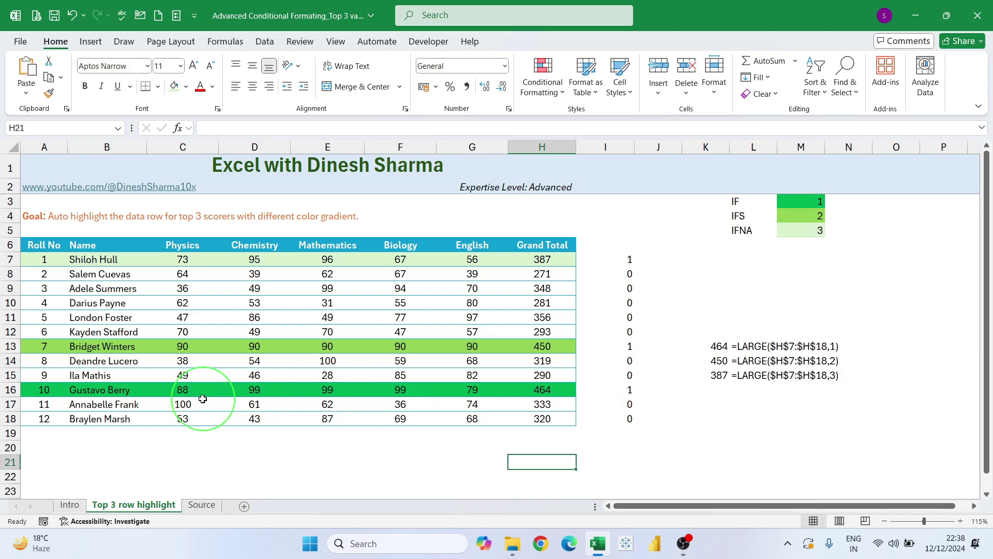
Step: Set roll number 10's Chemistry mark in D16 to 60 and check the Grand Total cells of the highlighted rows
click(262, 395)
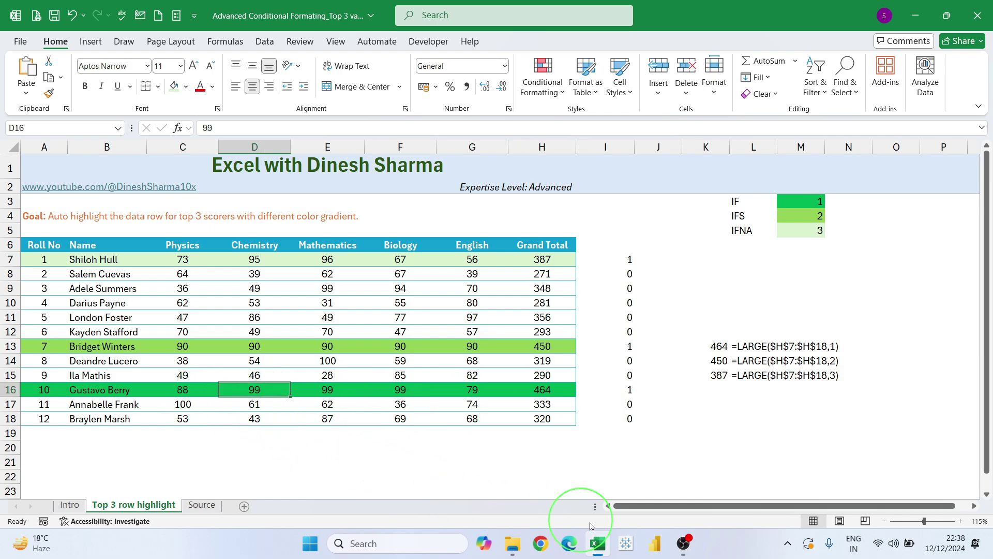
text(6)
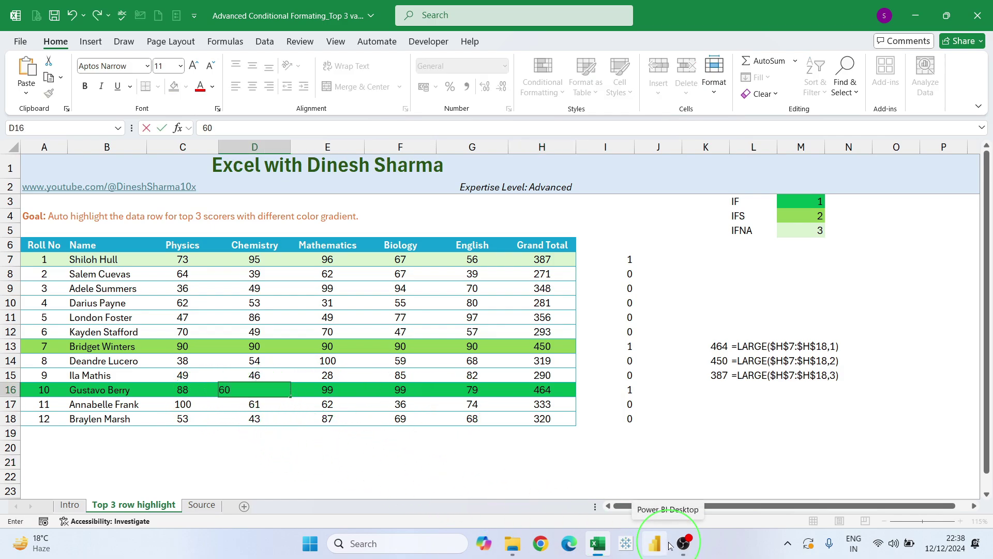
text(0)
key(Tab)
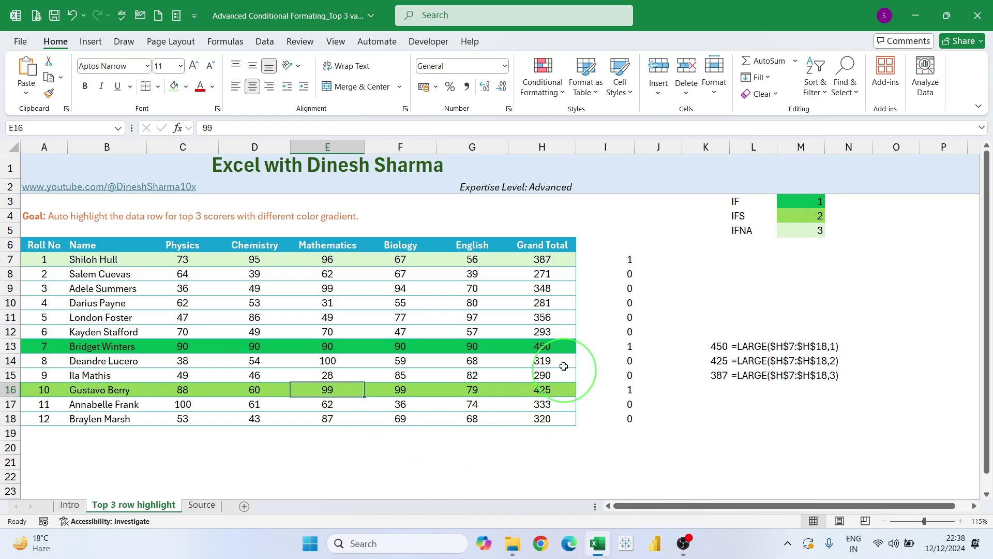
click(548, 351)
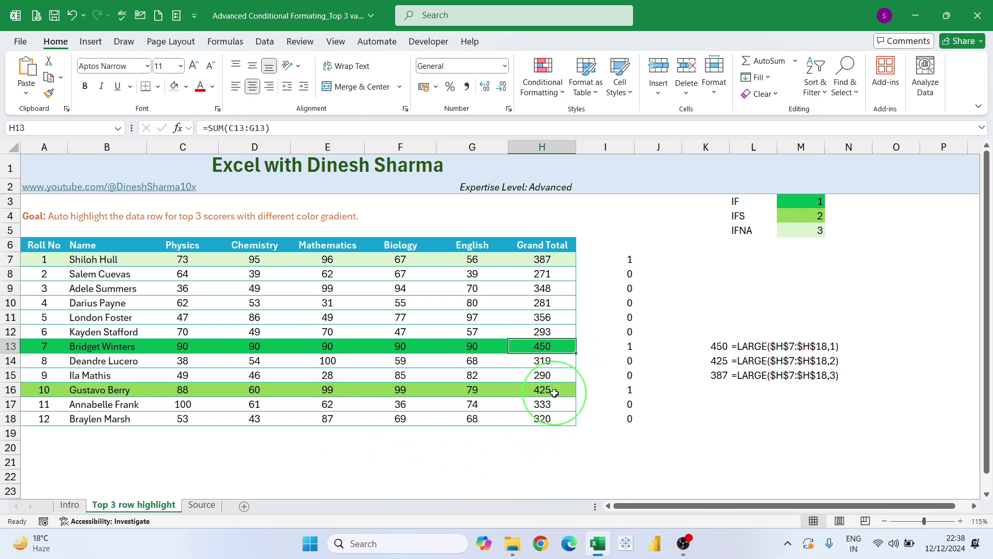
click(558, 261)
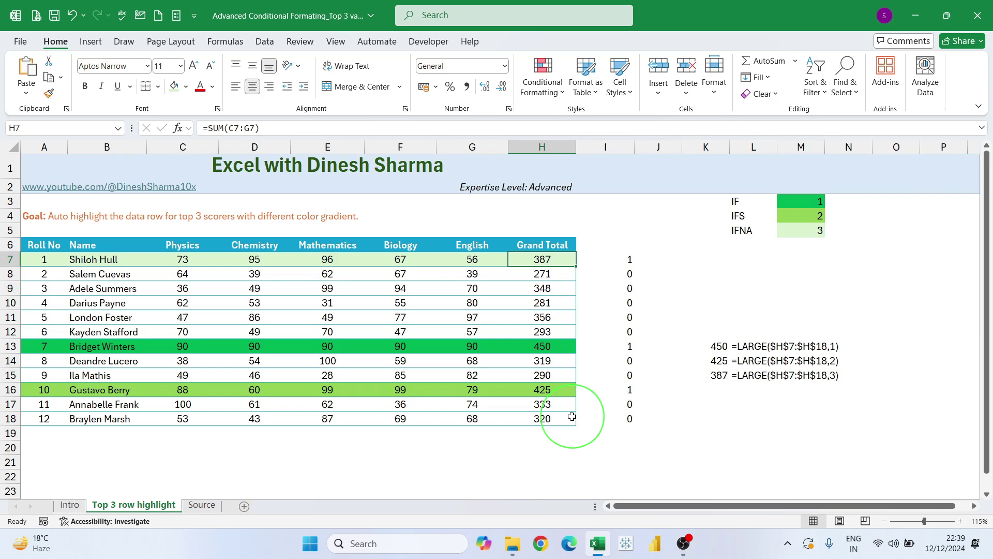
scroll(497, 404, down, 1)
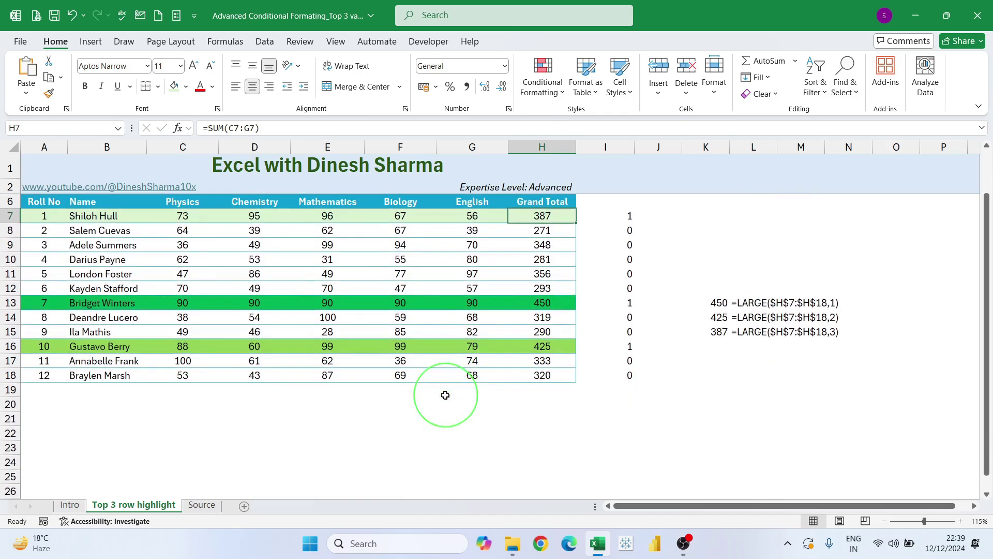
click(45, 200)
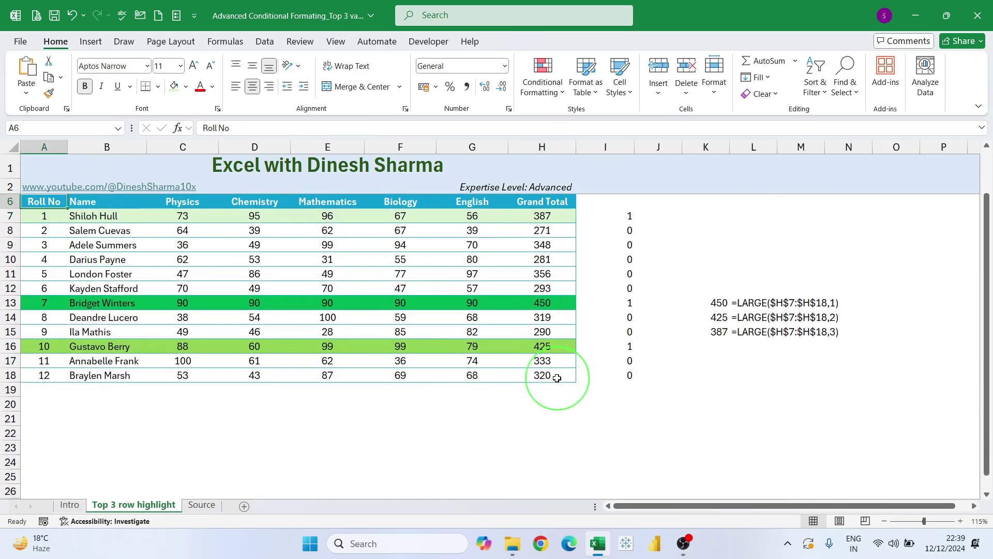
scroll(557, 378, up, 1)
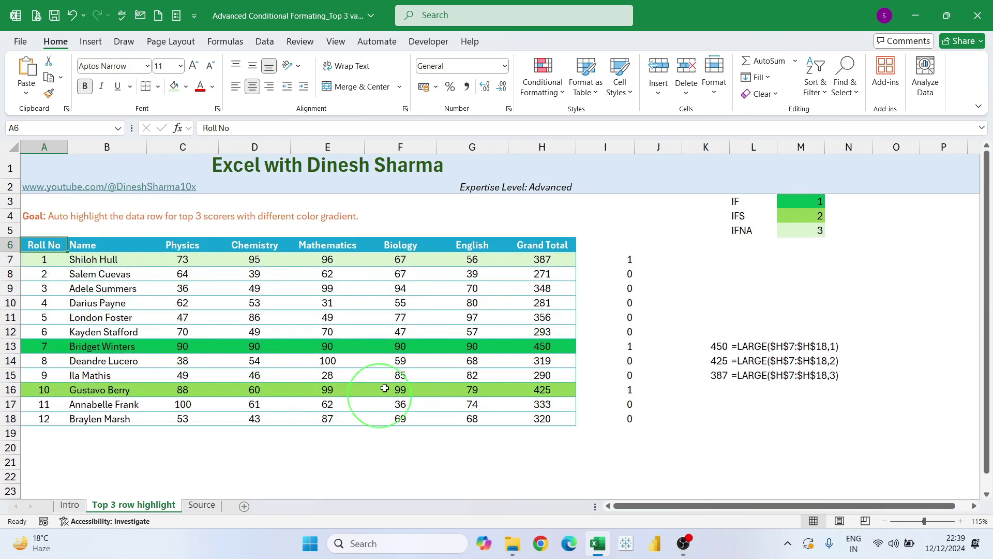
Step: Start a new record in row 19, directly below the data, with roll number 13 and the student's full name
click(312, 321)
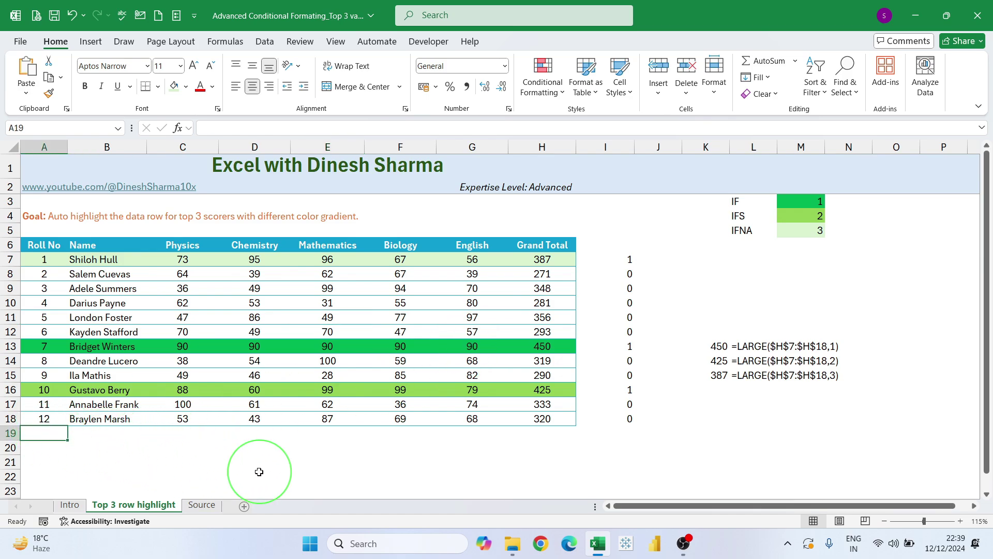
text(13)
key(Tab)
text(D)
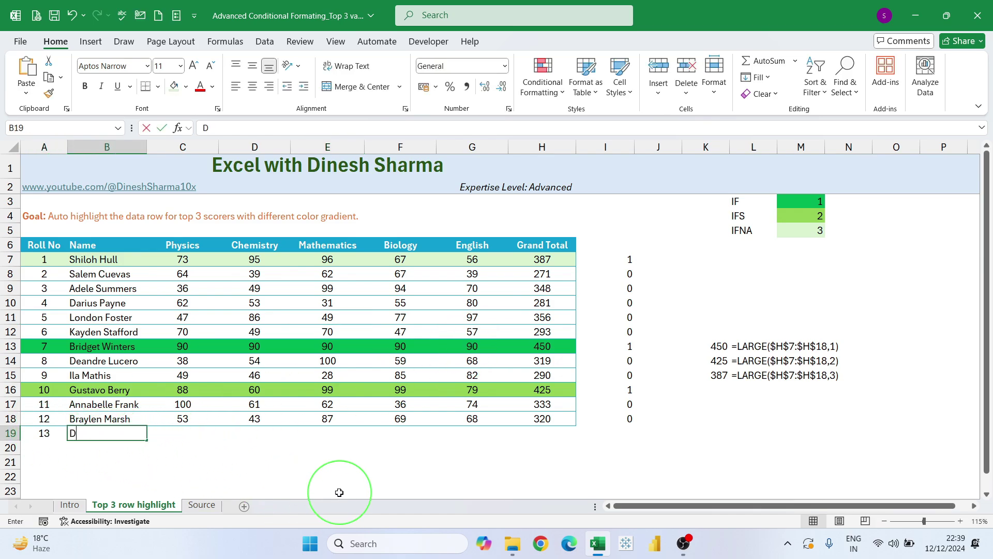
text(inesh Sharma)
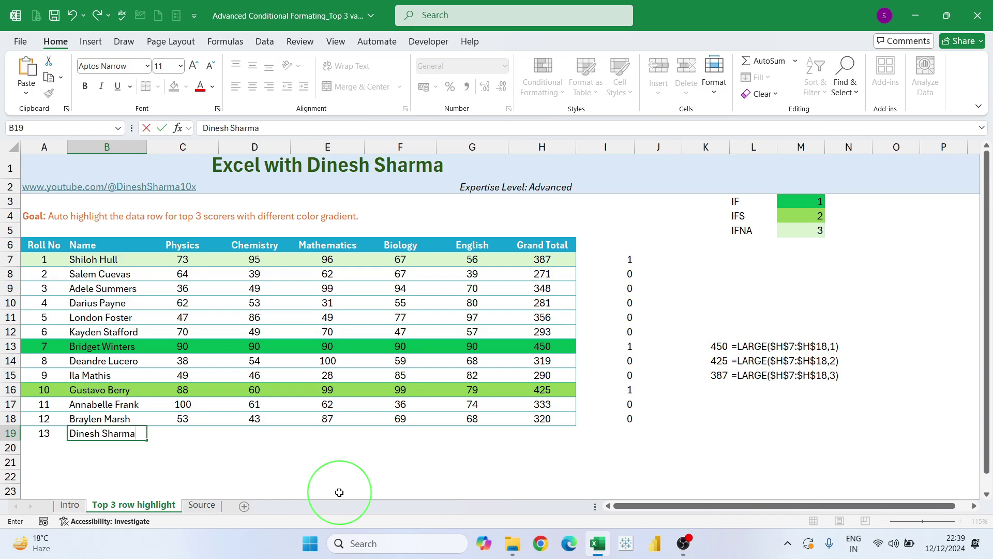
key(Tab)
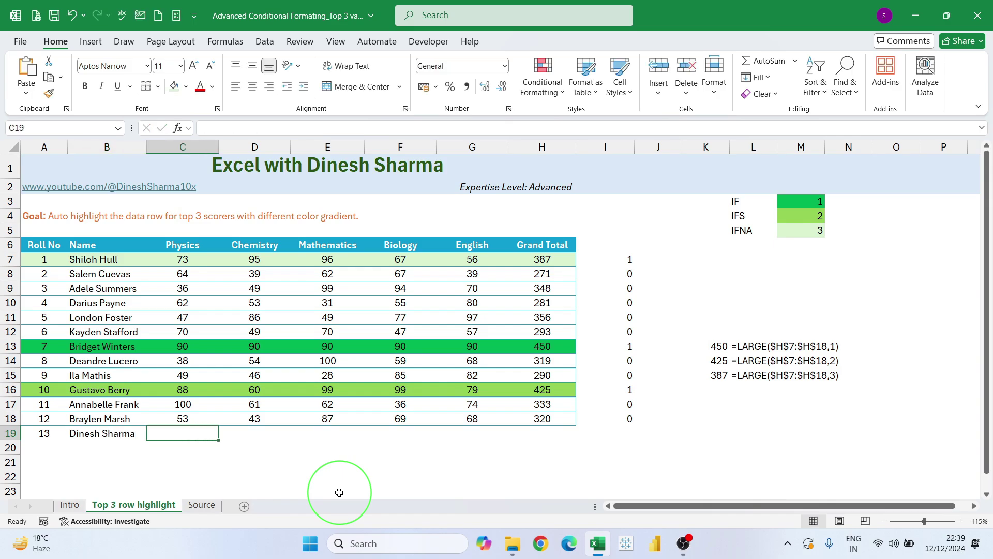
Step: Enter 100 as the mark for all five subjects in row 19 and check the new row's Grand Total
text(100)
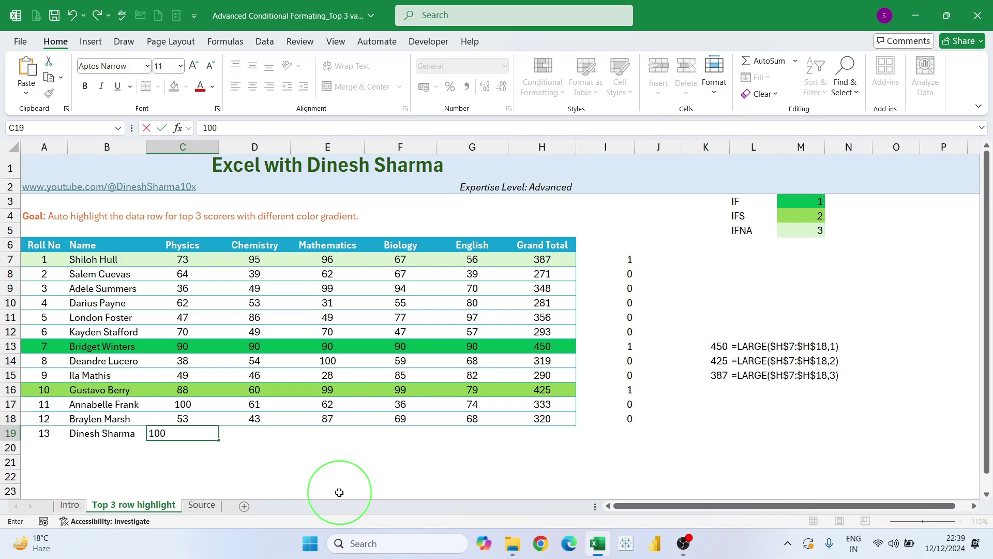
key(Tab)
text(100)
key(Tab)
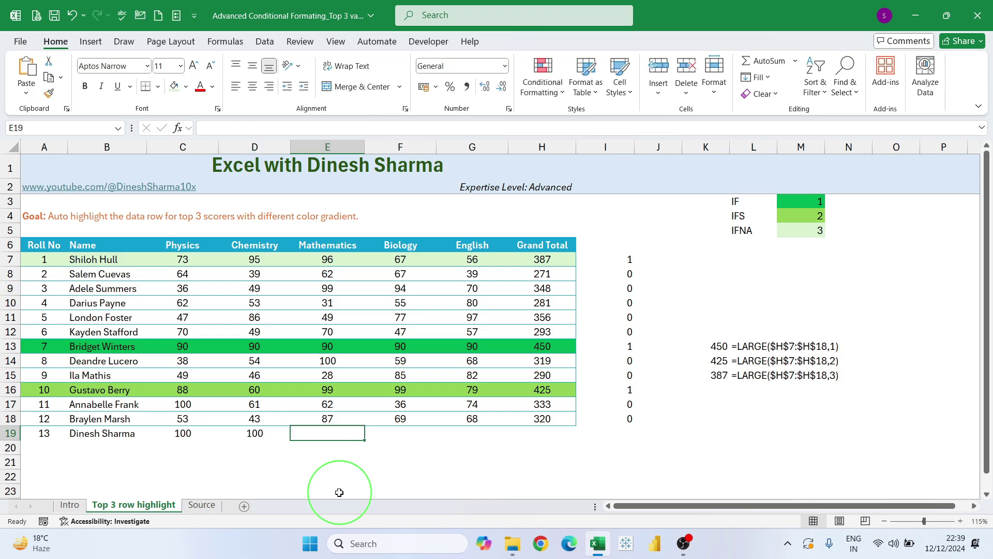
text(100)
key(Tab)
text(100)
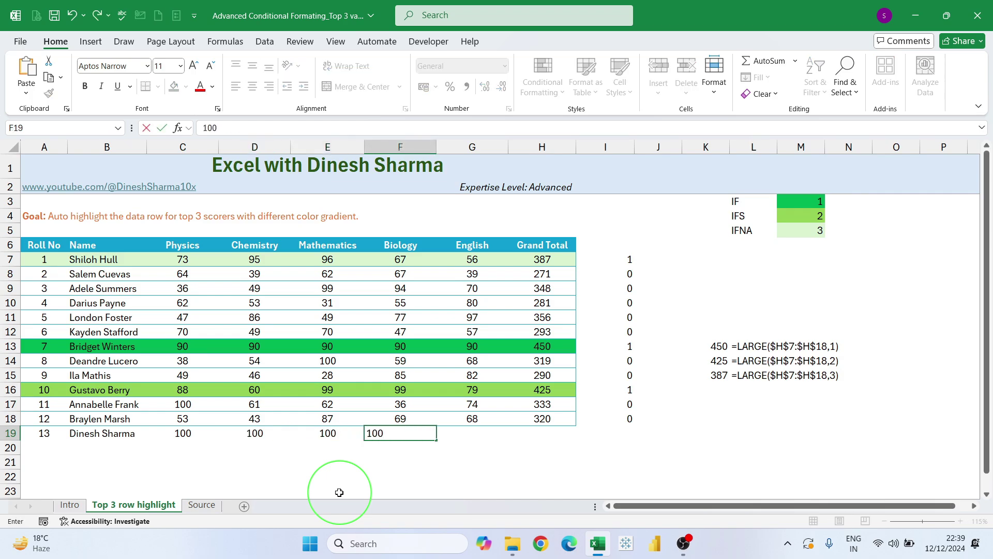
key(Tab)
key(Tab)
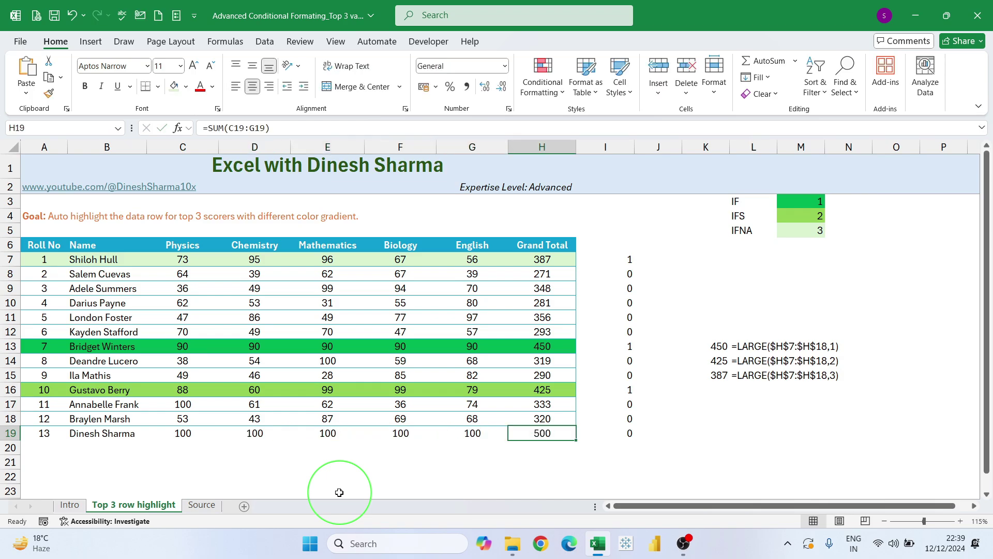
key(Tab)
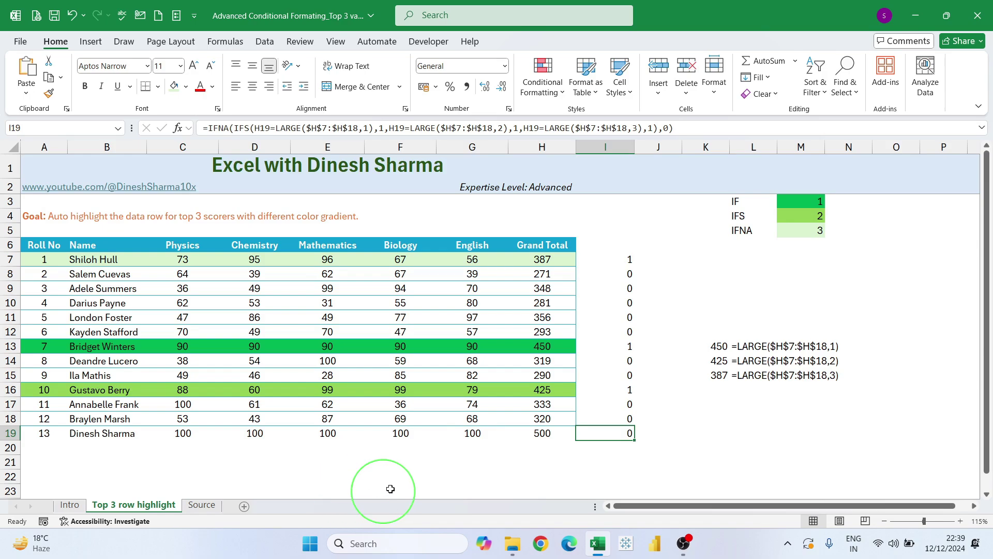
click(548, 436)
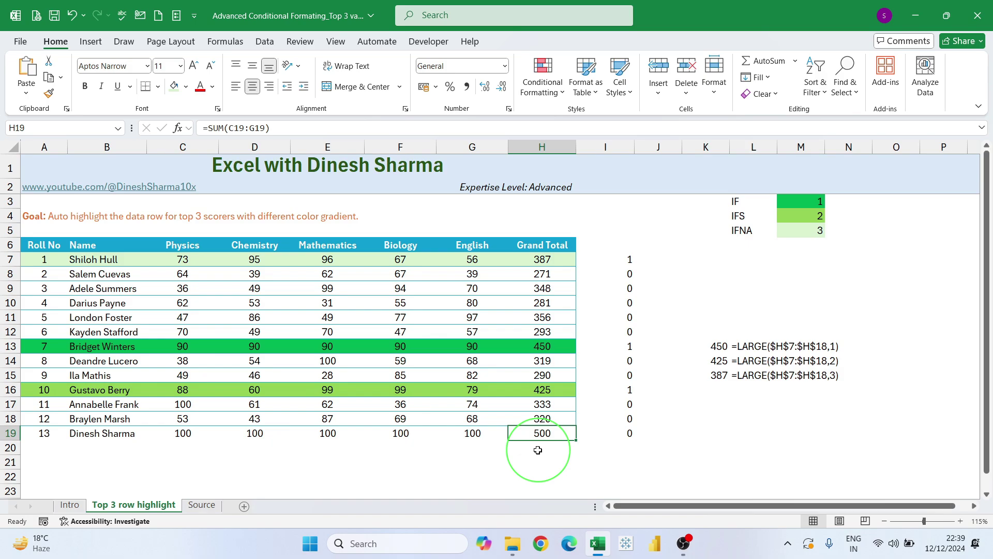
click(475, 465)
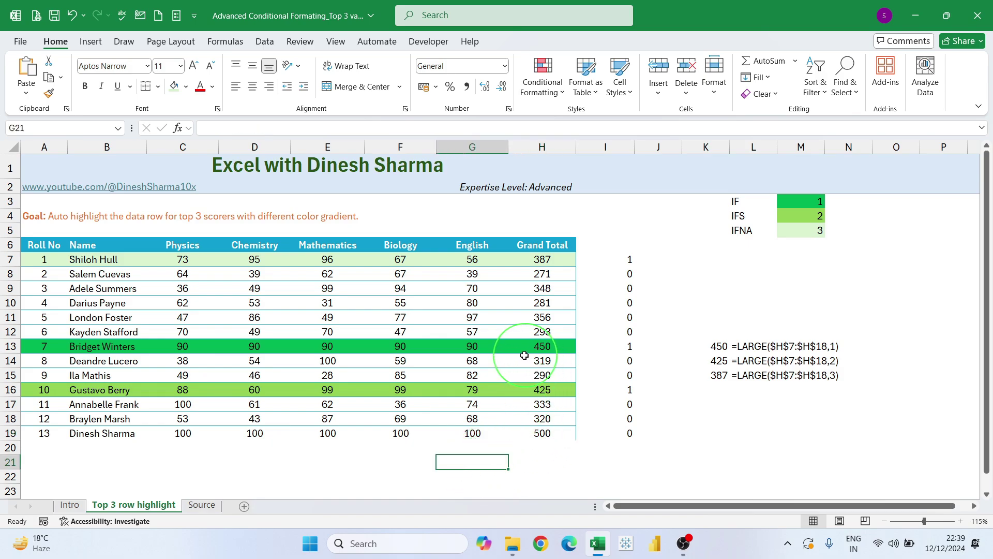
Step: Clear the contents of the added record in A19:H19
click(468, 318)
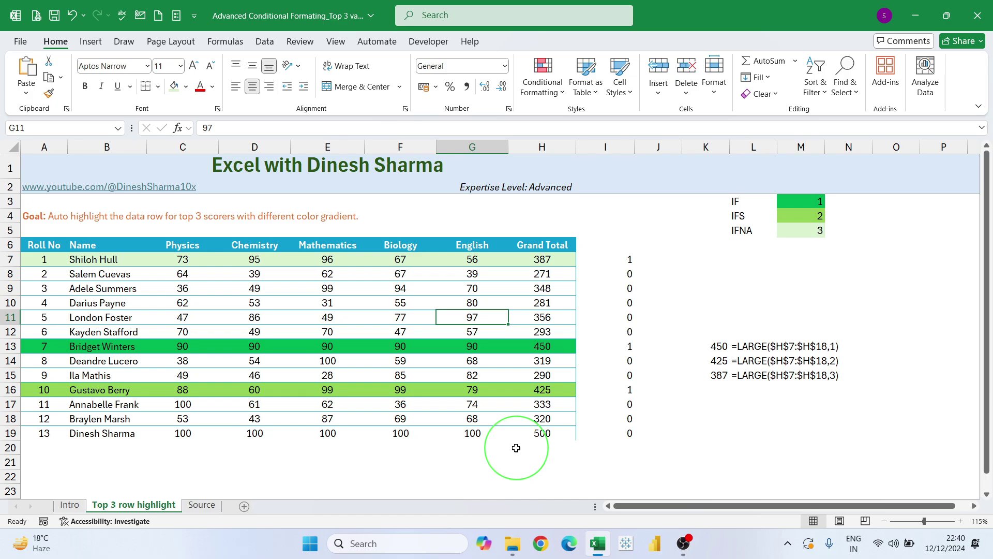
drag(539, 434, 12, 433)
key(Delete)
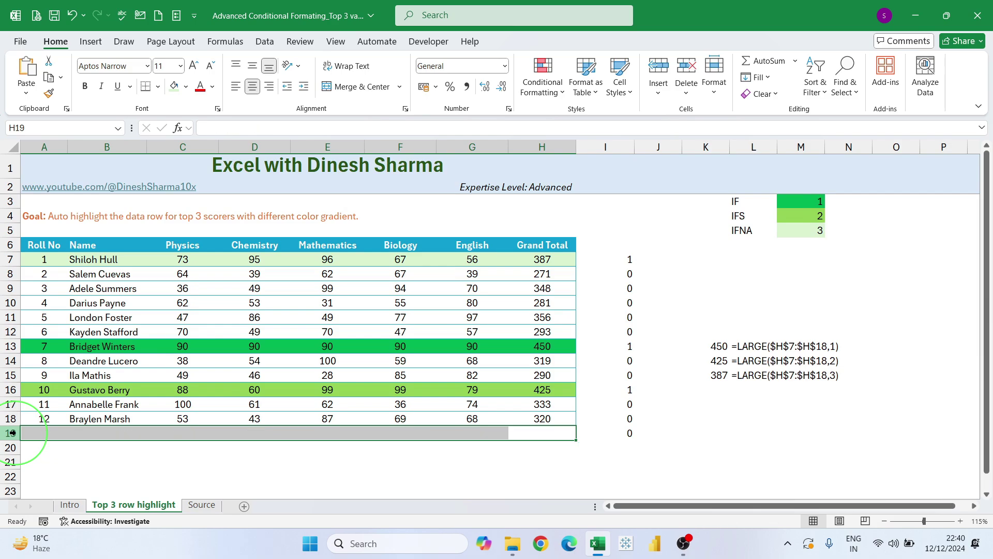
click(512, 466)
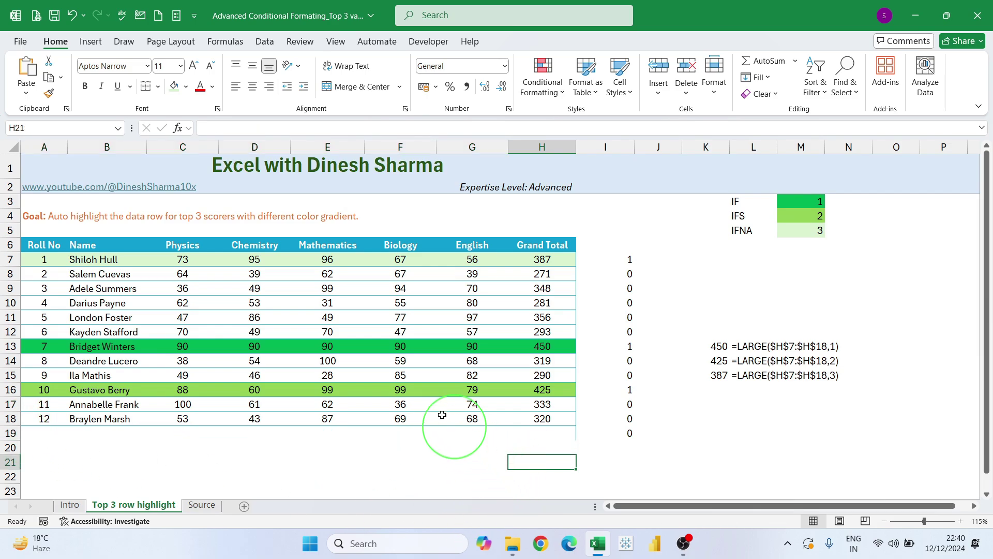
click(285, 317)
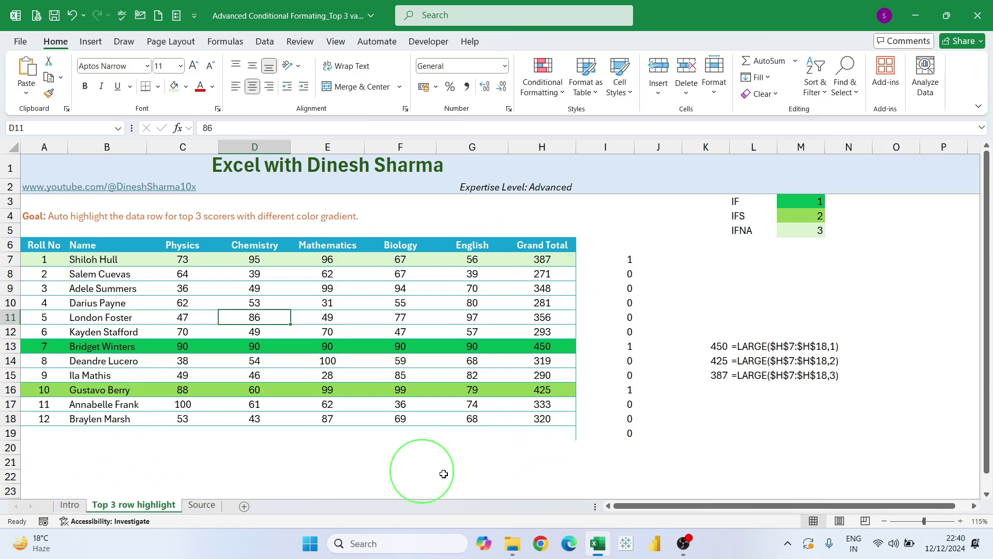
mouse_move(512, 543)
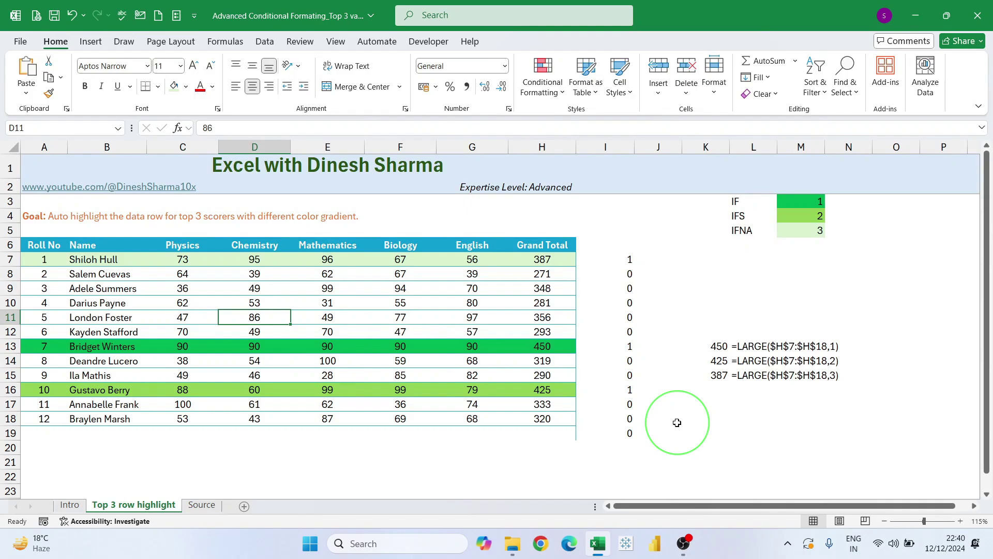
click(677, 422)
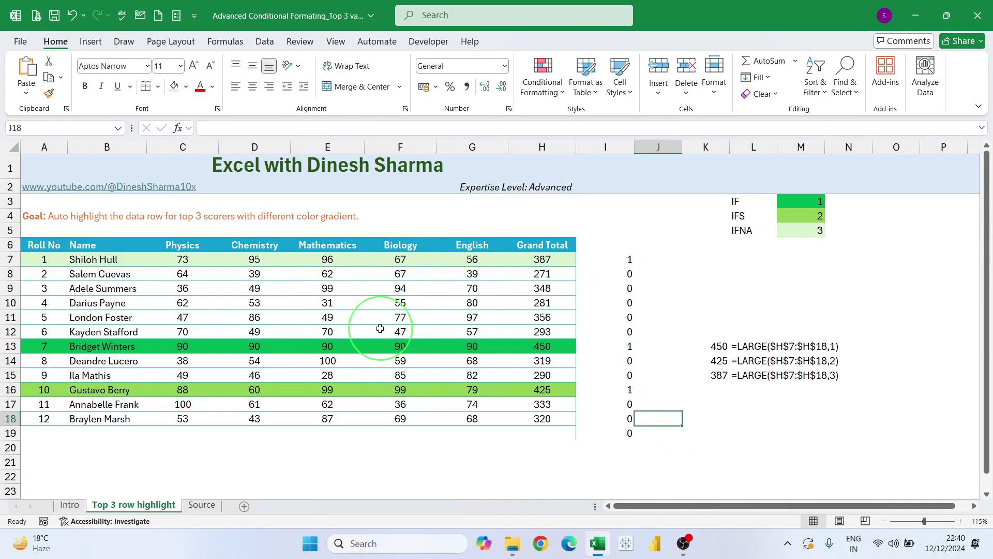
click(256, 317)
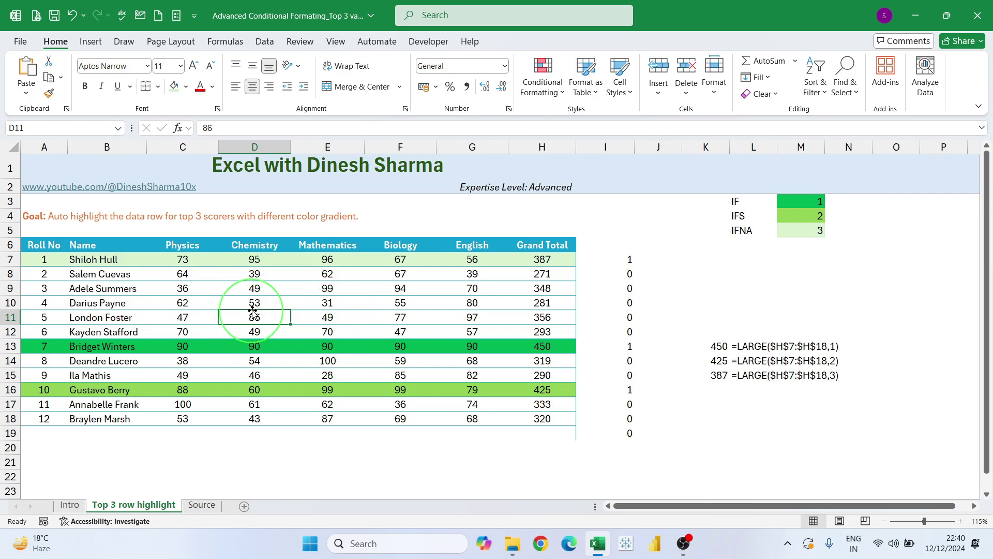
click(90, 42)
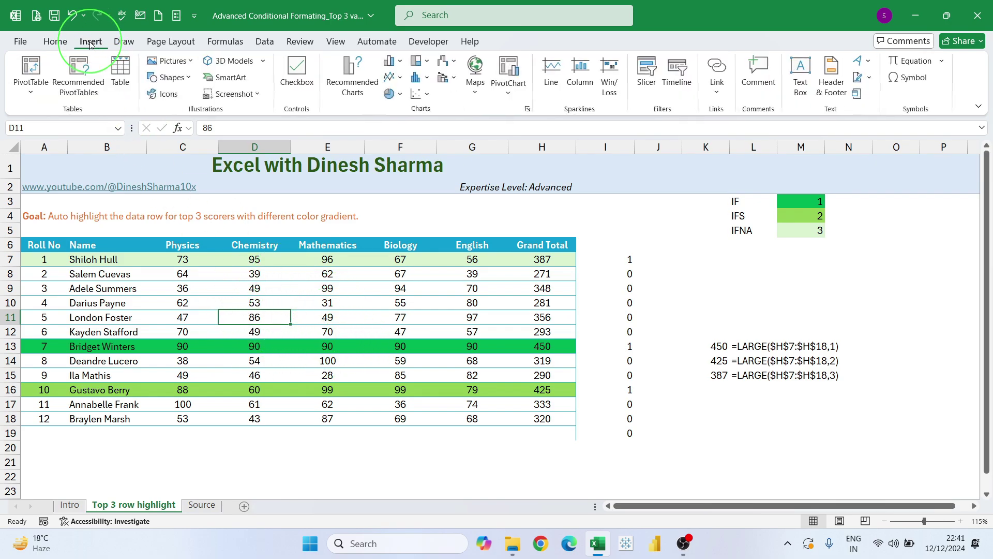
click(121, 79)
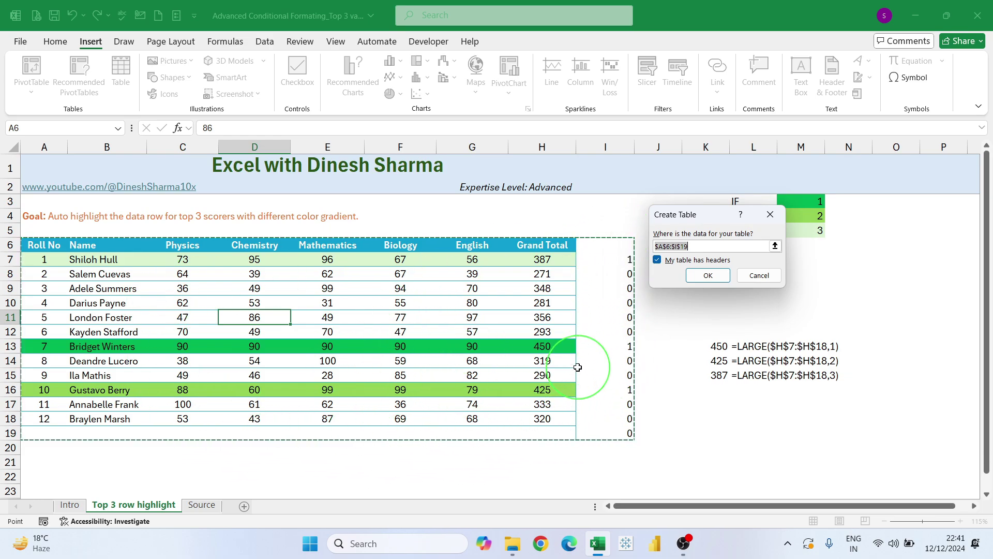
key(Escape)
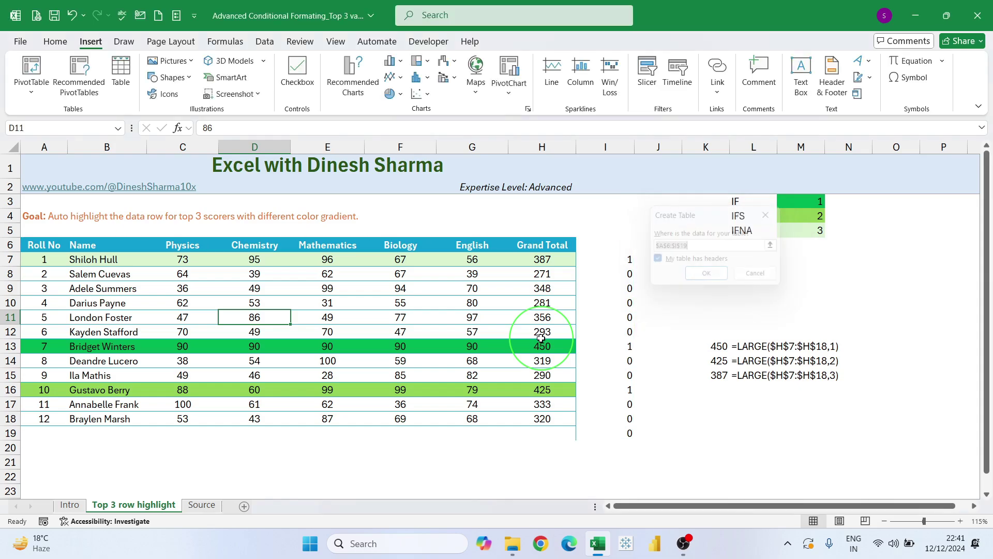
Step: Insert a blank column between the Grand Total column and the helper formulas in column I
click(606, 147)
right_click(607, 147)
click(640, 276)
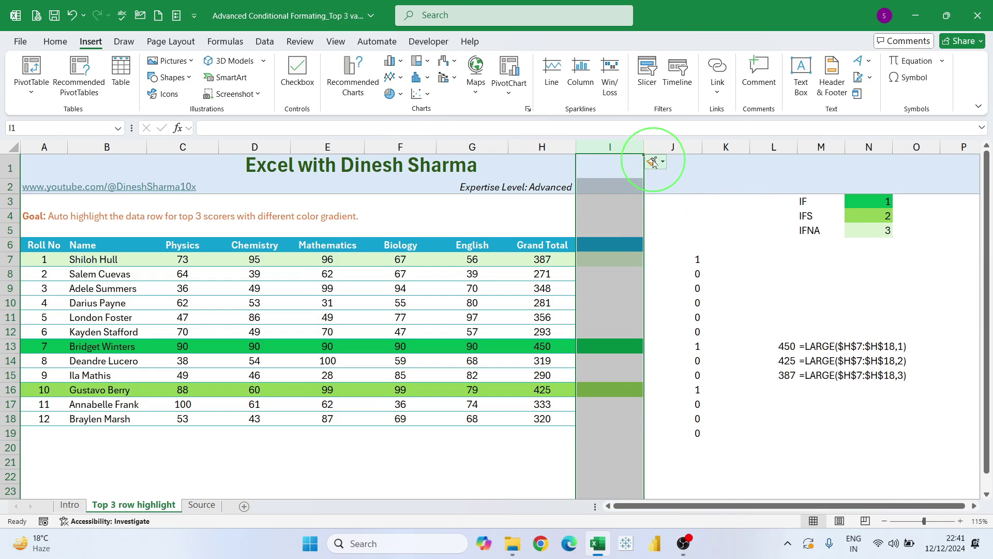
Step: Clear the formatting of the inserted blank column I and inspect the helper formula in J13
click(654, 163)
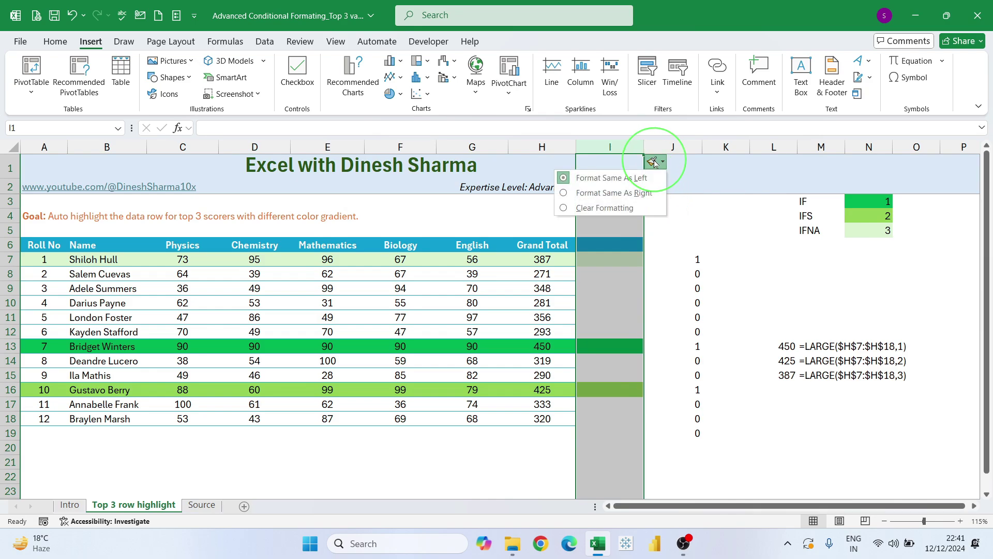
click(616, 210)
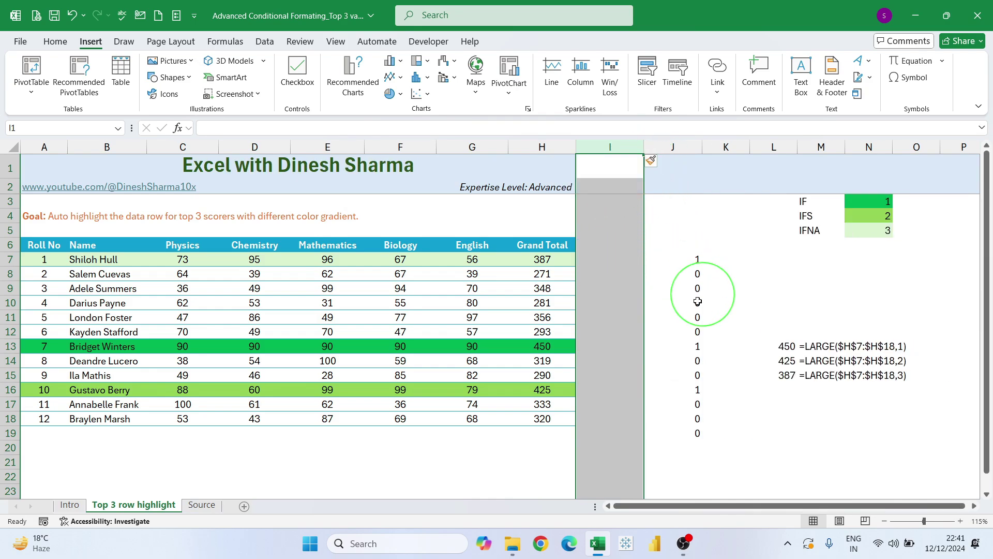
click(693, 346)
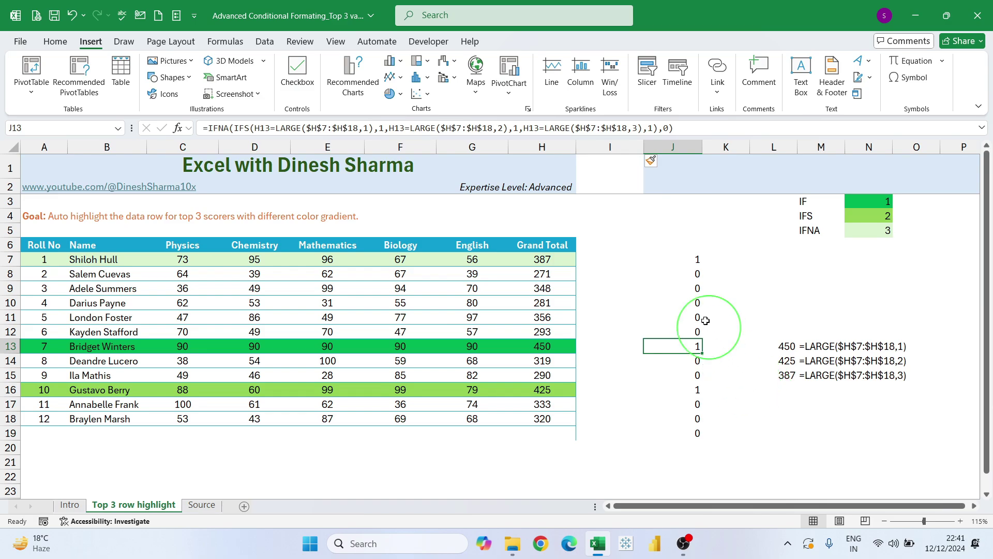
Step: Undo the column I formatting change, the column insertion and all trial record entries in row 19
key(ctrl+z)
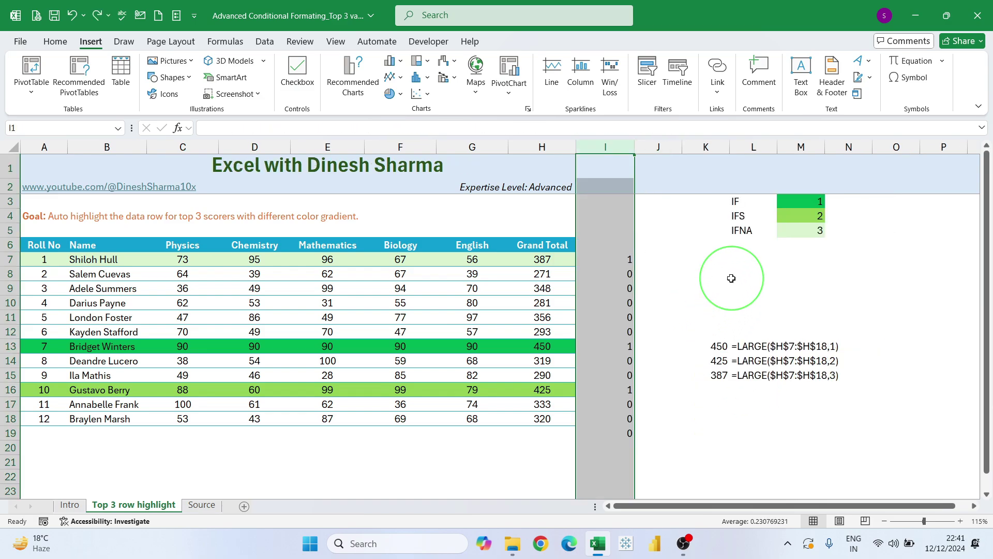
key(ctrl+z)
key(ctrl+z)
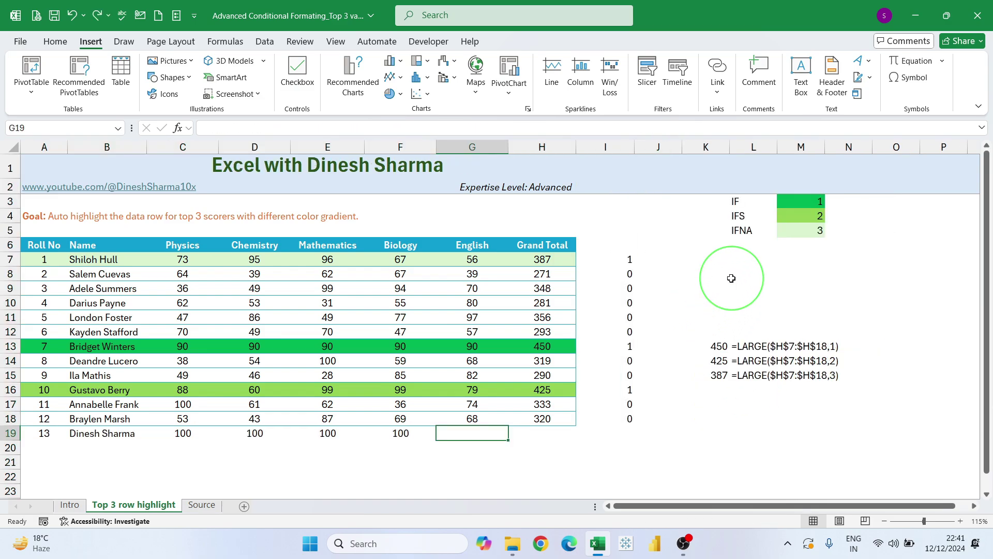
key(ctrl+z)
key(ctrl+z)
key(ctrl+z)
key(ctrl+z)
key(ctrl+z)
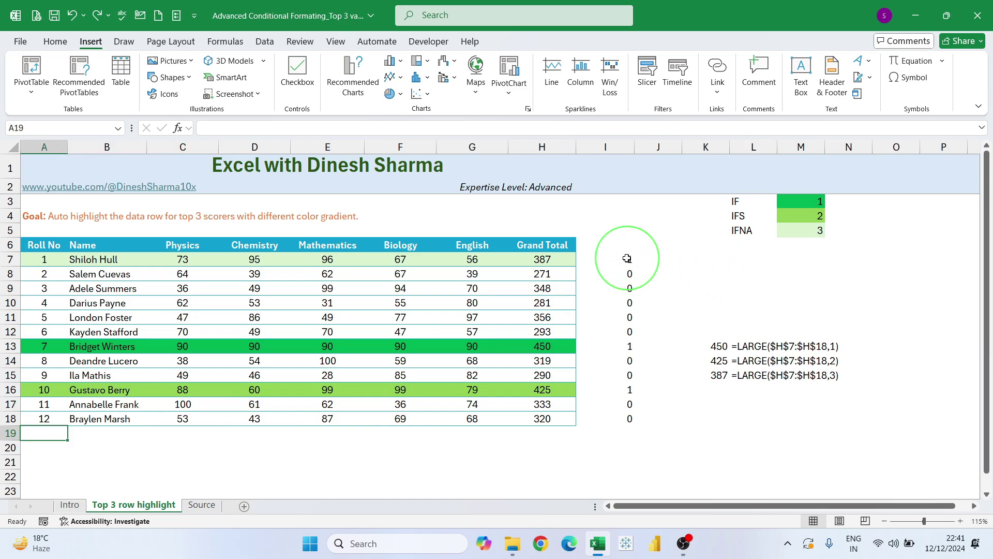
Step: Move the helper formulas from I7:I18 to column J, starting at J7, leaving column I blank beside the data
drag(628, 261, 627, 420)
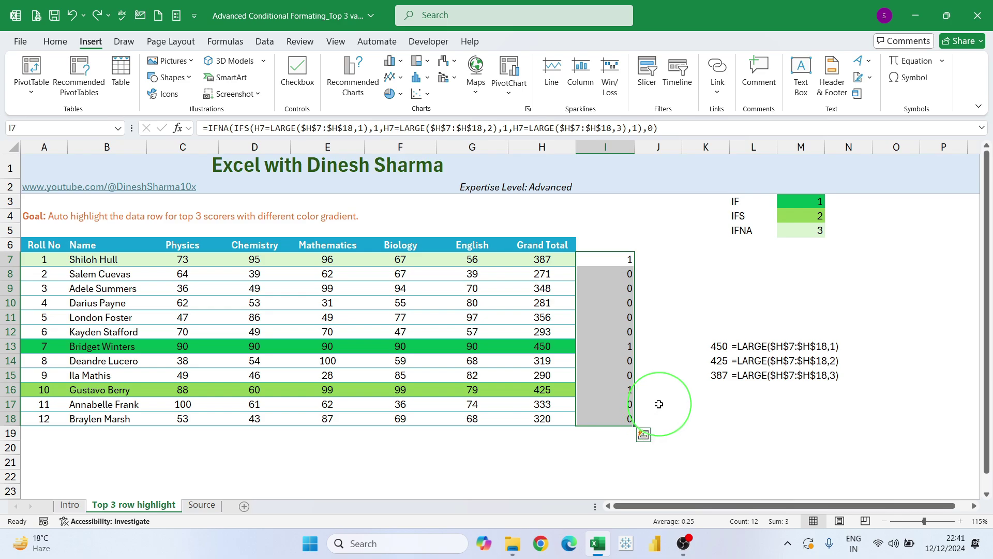
key(ctrl+x)
click(662, 260)
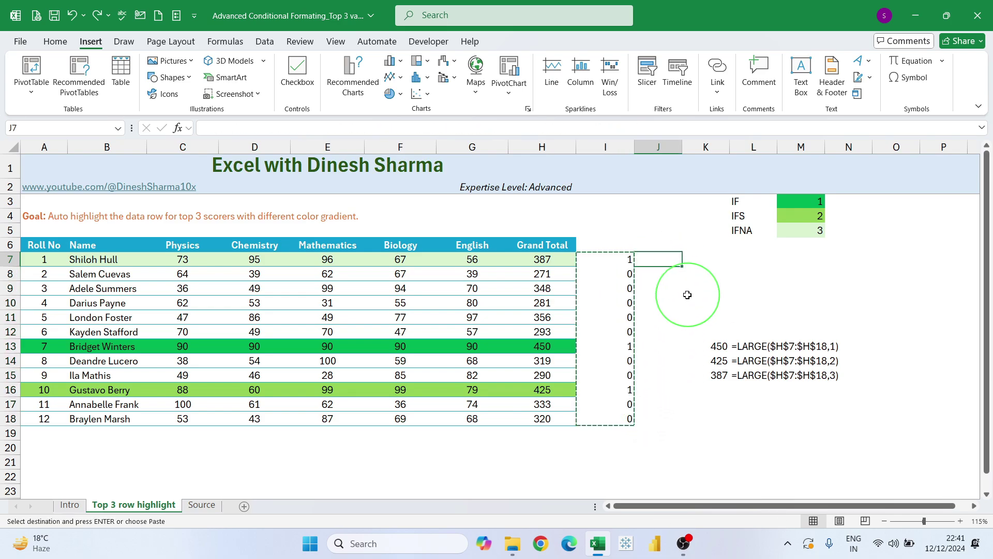
key(ctrl+v)
click(939, 259)
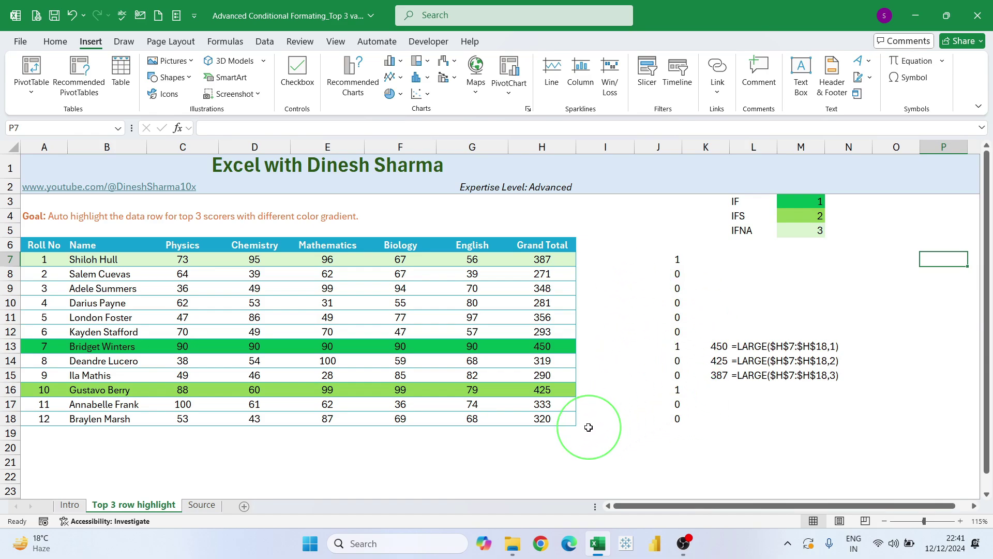
Step: Convert the marks data in A6:H18 into a table with headers and turn off its banded rows
drag(565, 420, 39, 242)
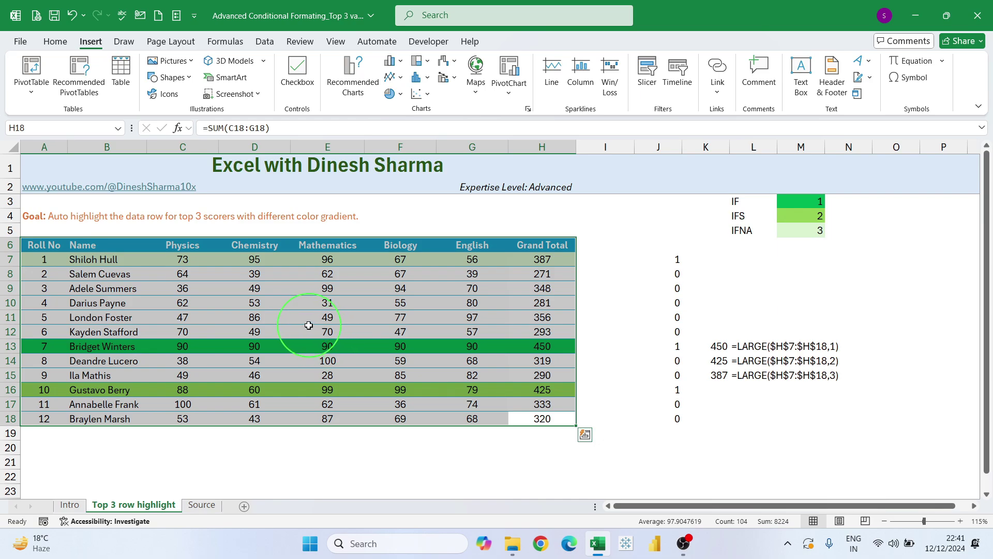
click(285, 318)
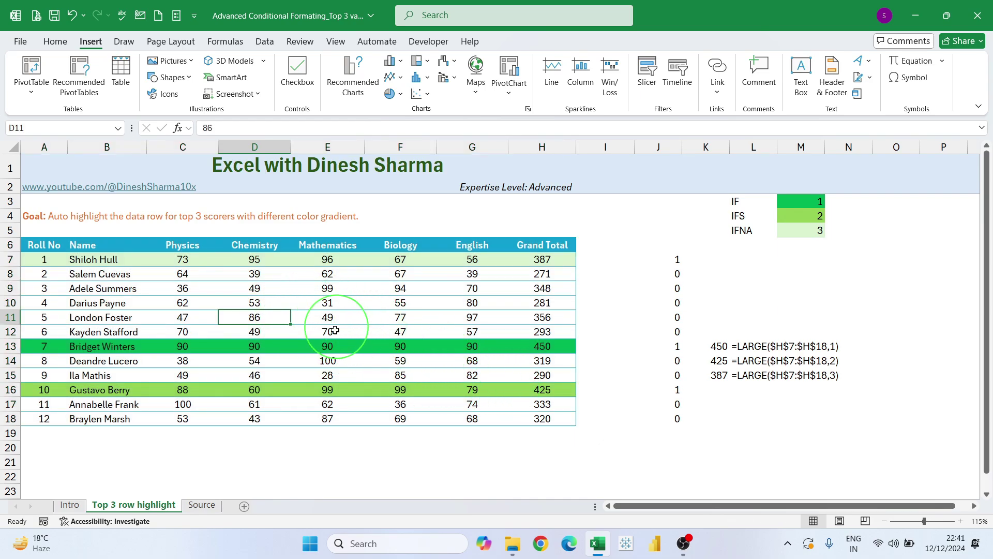
click(118, 75)
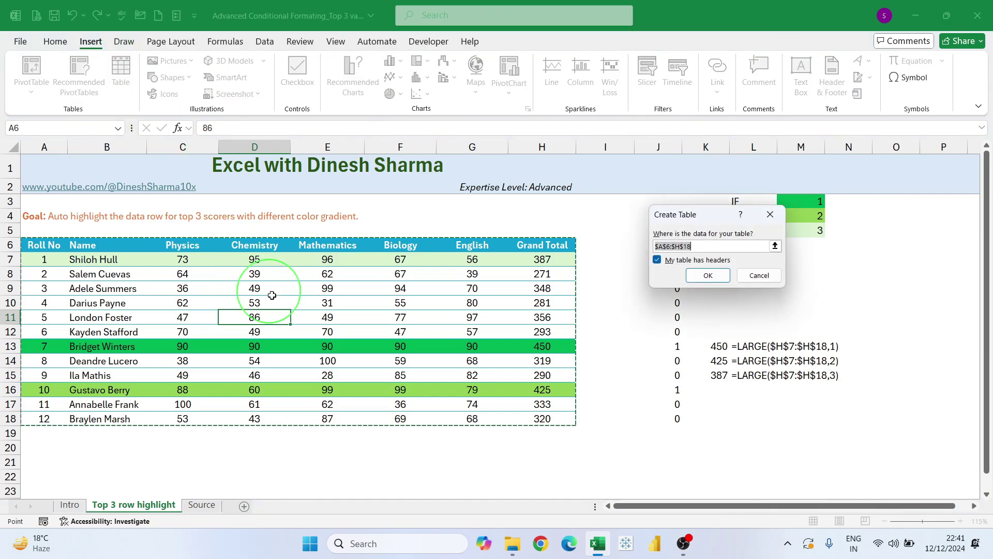
click(708, 275)
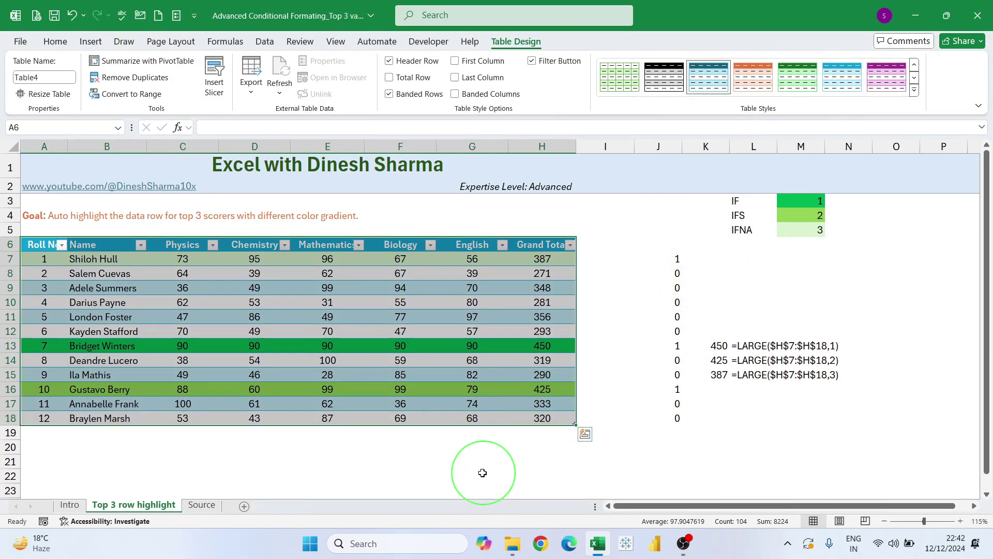
click(249, 307)
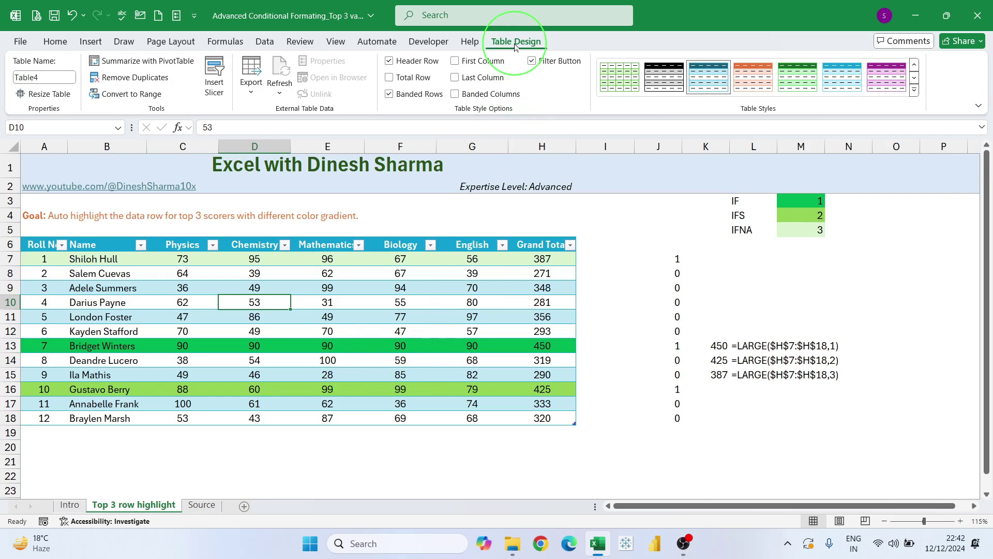
click(389, 94)
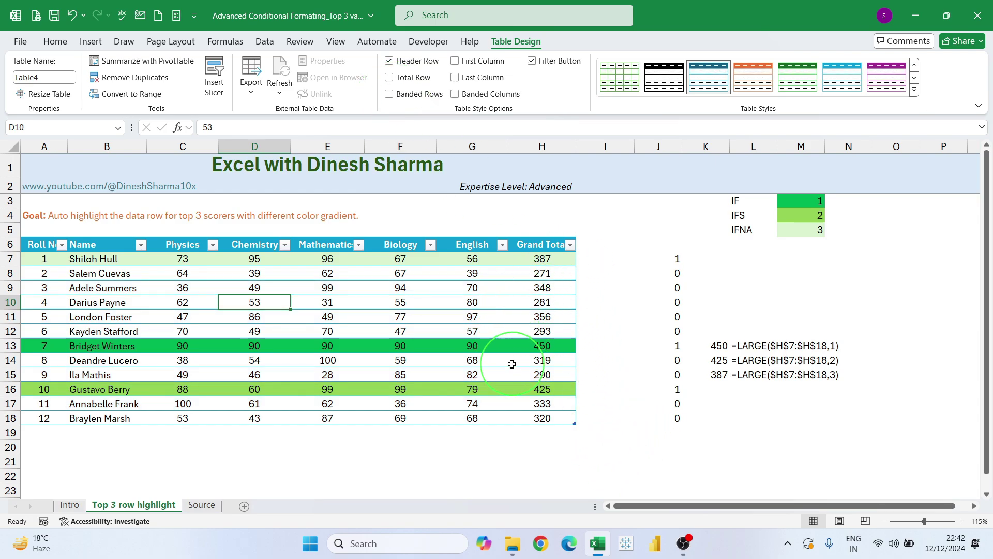
Step: Add a record in row 19 directly below the table with roll number 13 and the student's full name
click(36, 434)
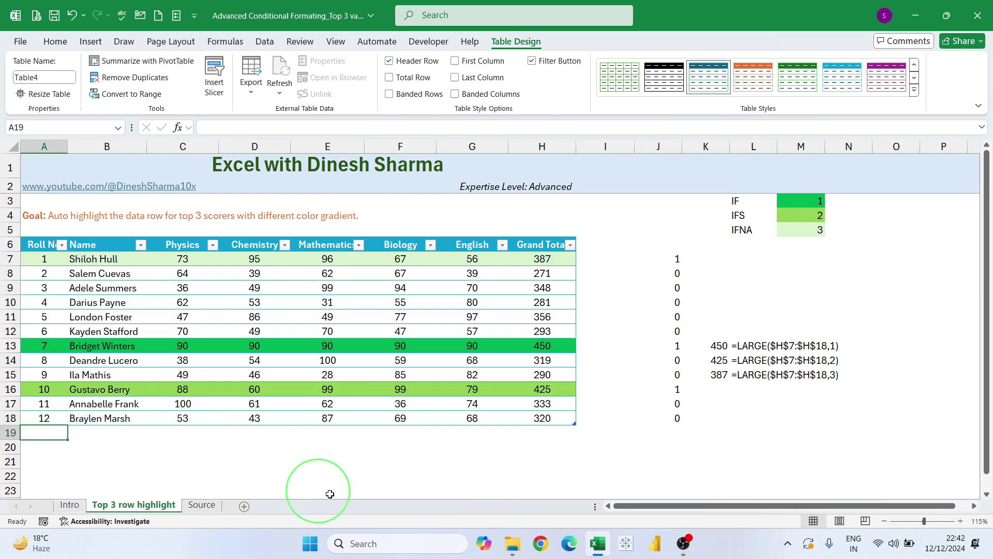
text(13)
key(Tab)
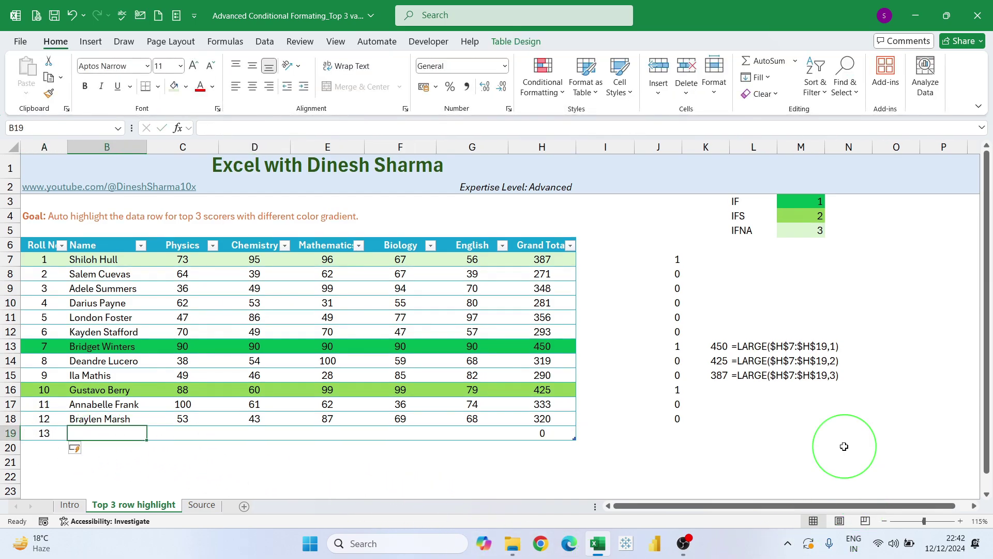
text(Dinesh)
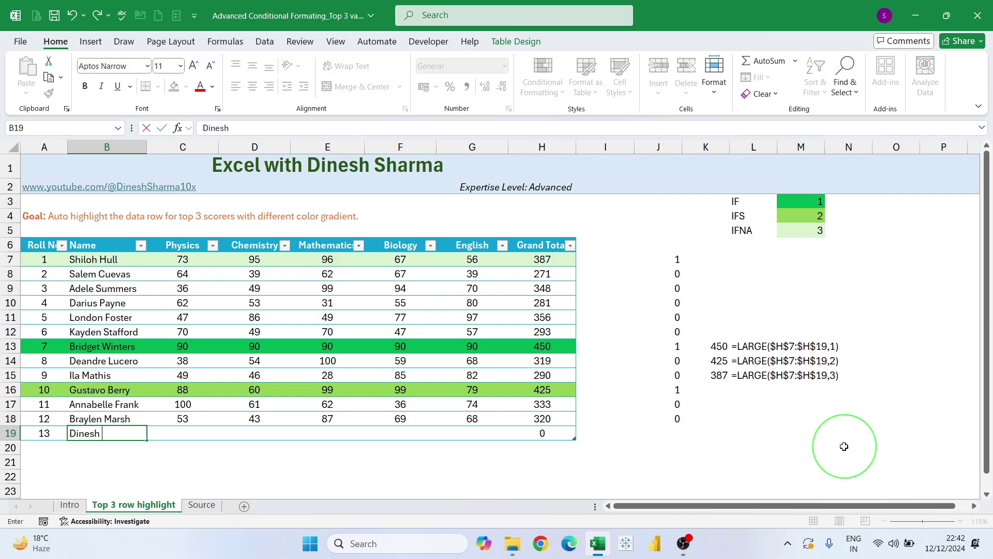
text( Sharma)
key(Tab)
Step: Enter 100 as the mark for all five subjects in the new table row and check its Grand Total formula
text(1)
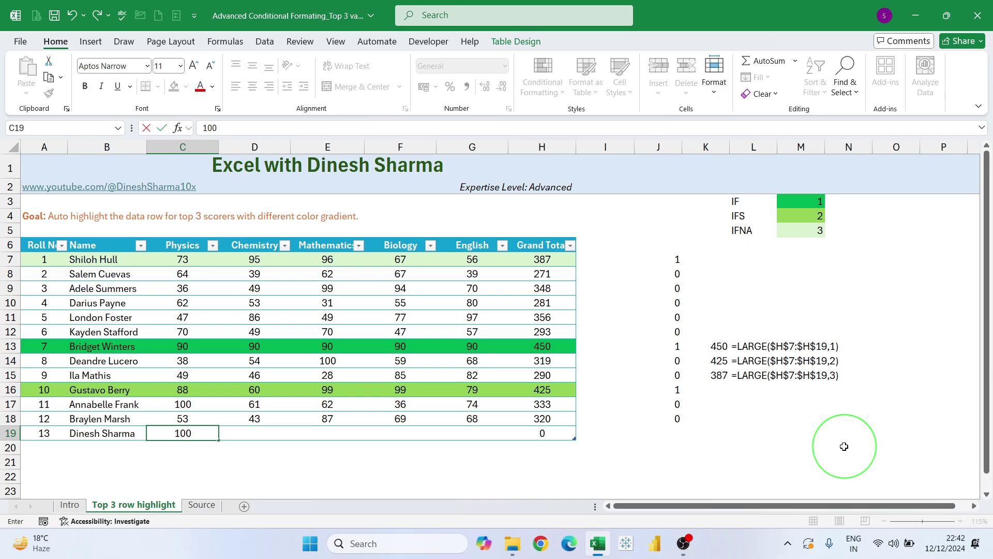
key(Tab)
key(Tab)
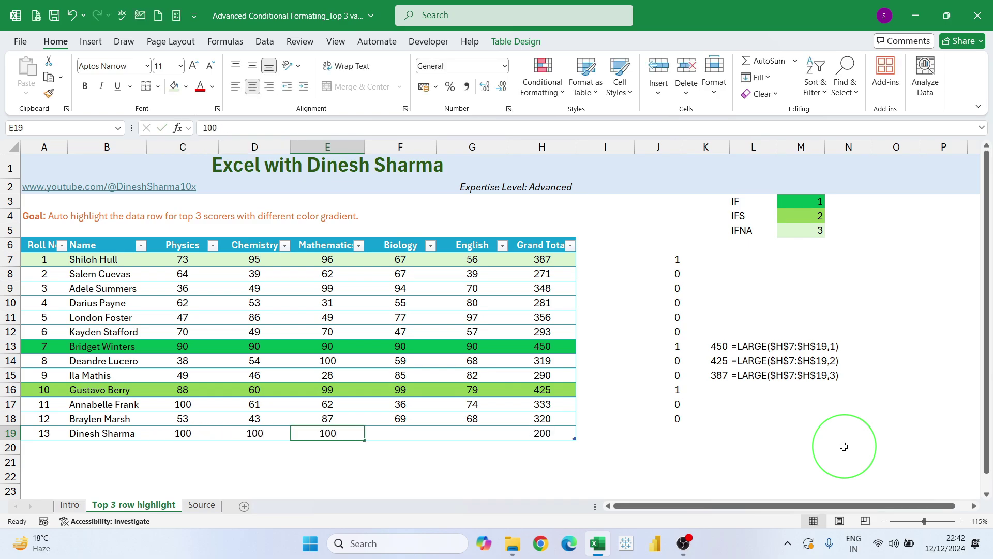
key(Tab)
text(100)
key(Tab)
text(100)
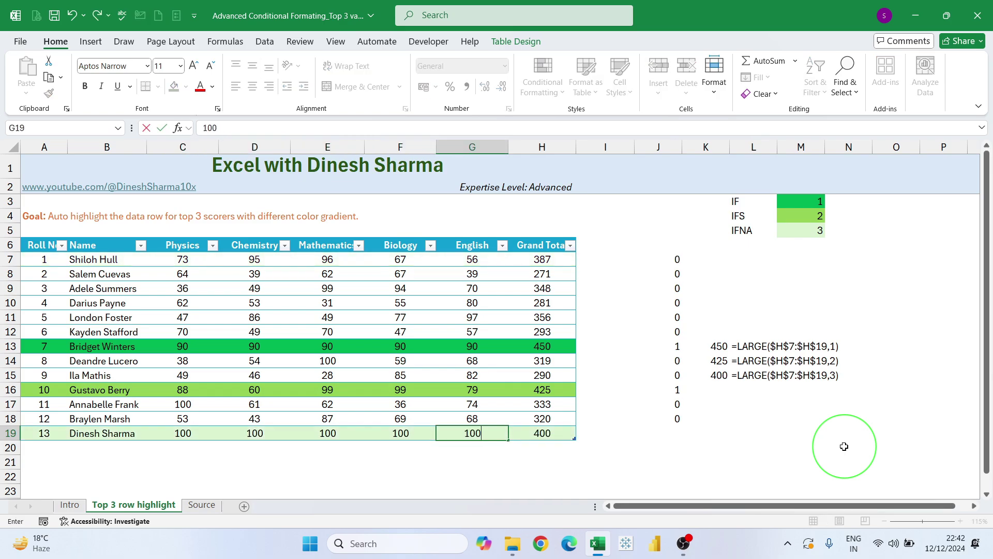
key(Tab)
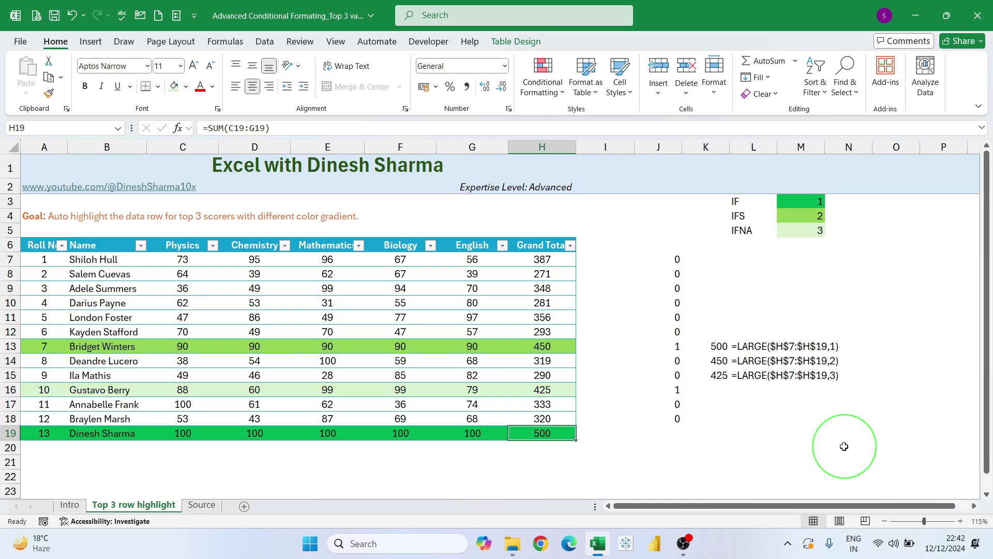
click(658, 461)
click(489, 435)
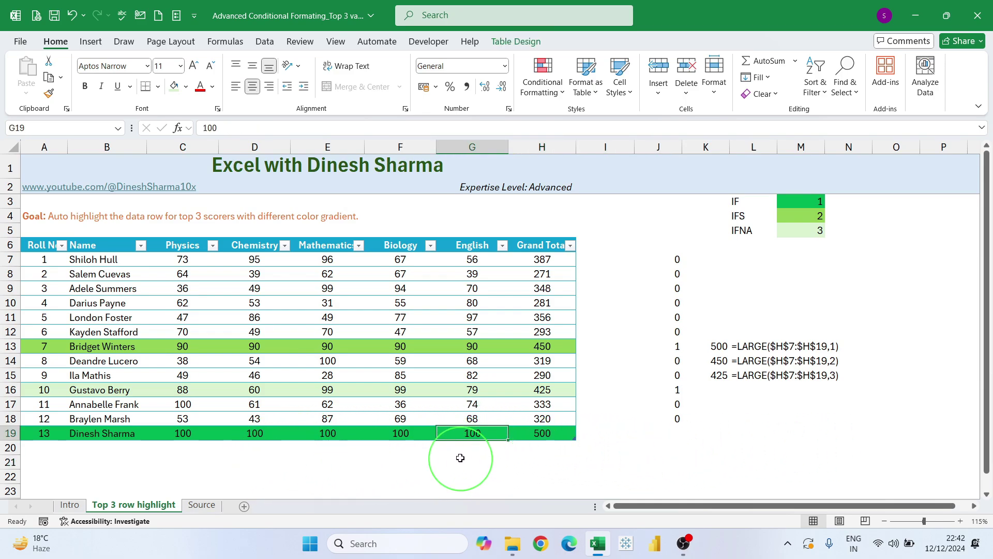
click(540, 431)
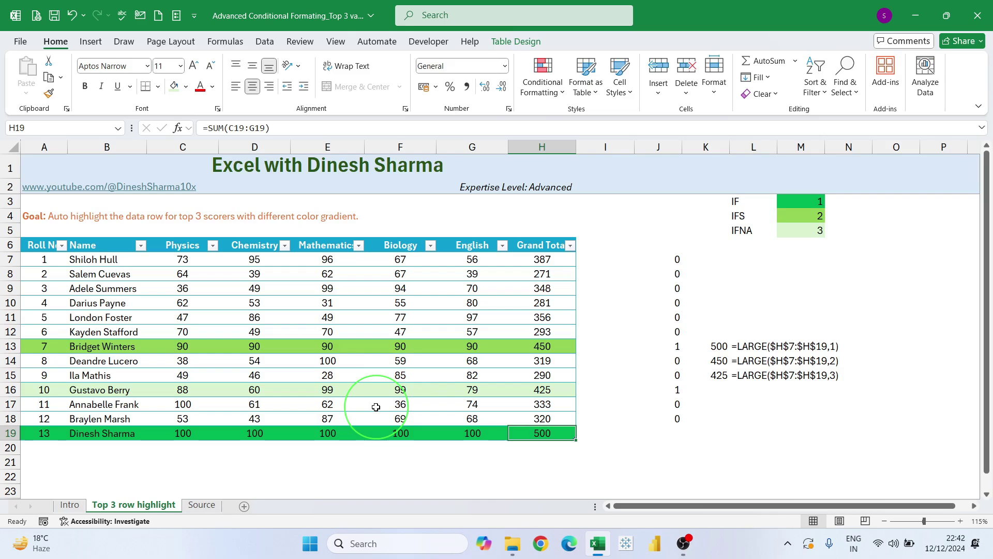
click(628, 448)
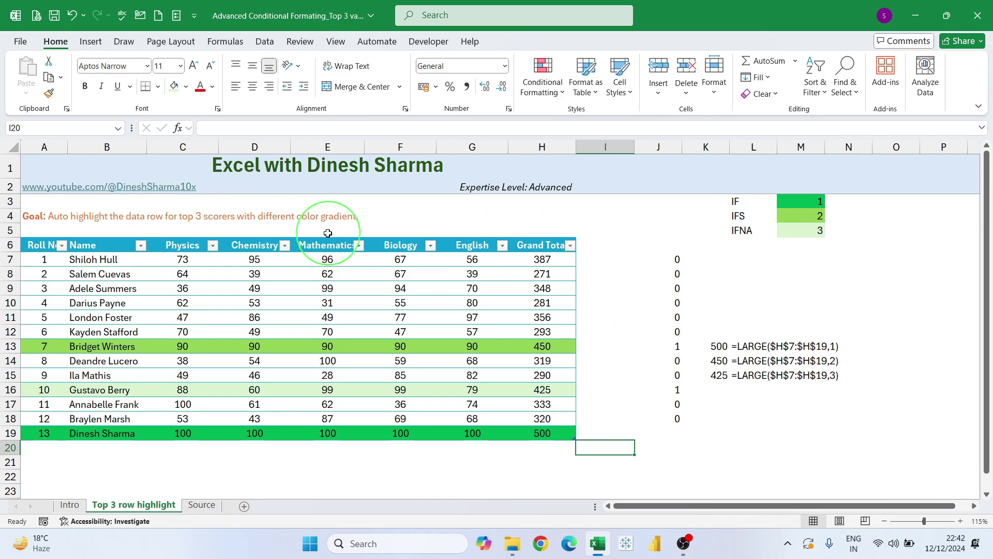
Step: Review the Intro and Source sheets and return to the Top 3 row highlight sheet
click(72, 506)
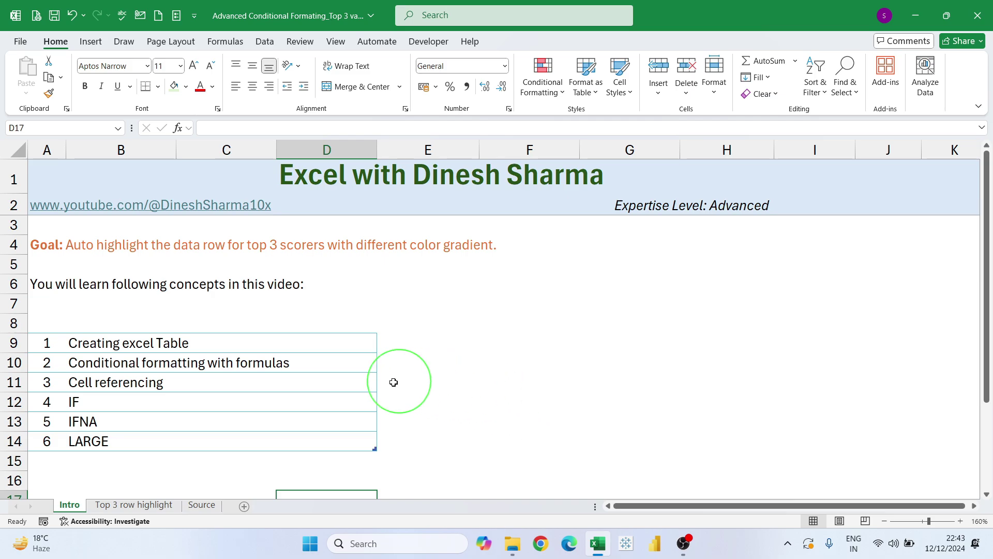
click(202, 505)
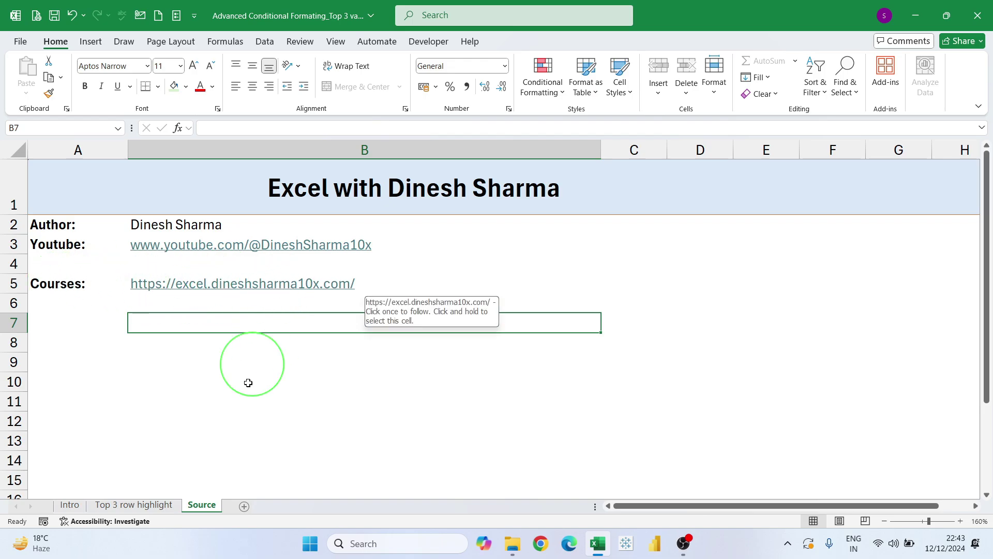
click(123, 505)
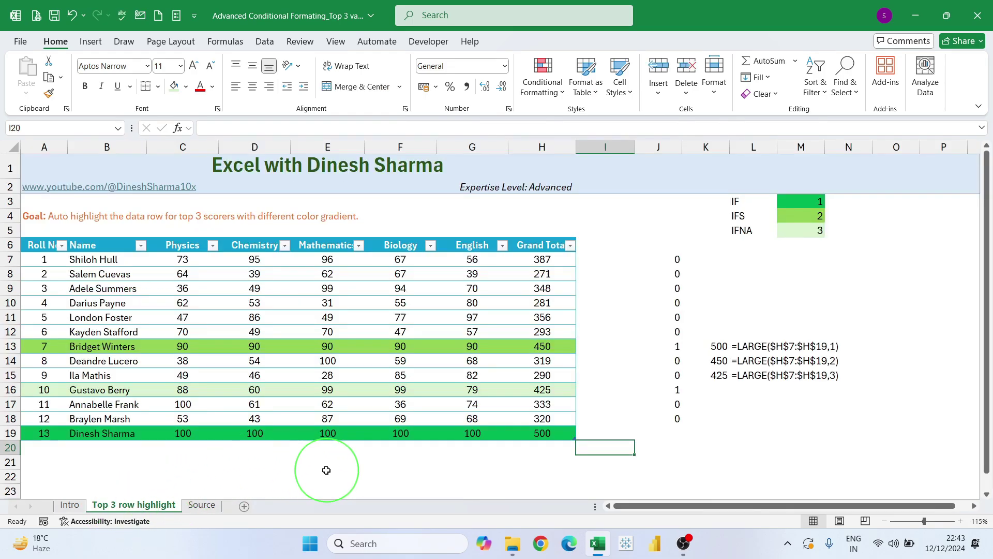